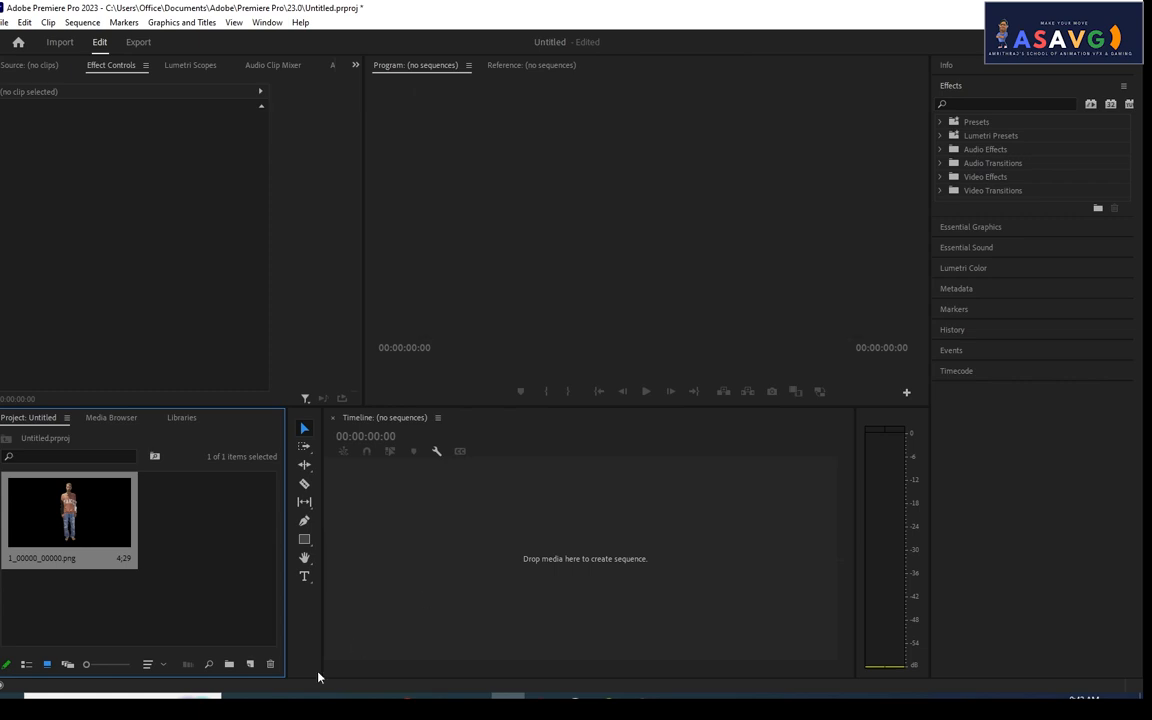
Step: Preview the still-image clip, then delete it from the sequence and remove 1_00000_00000.png from the project
{"action": "mouse_move", "coordinate": [492, 453]}
{"action": "left_mouse_down"}
{"action": "mouse_move", "coordinate": [570, 456]}
{"action": "mouse_move", "coordinate": [511, 453]}
{"action": "left_mouse_up"}
{"action": "key", "text": "space"}
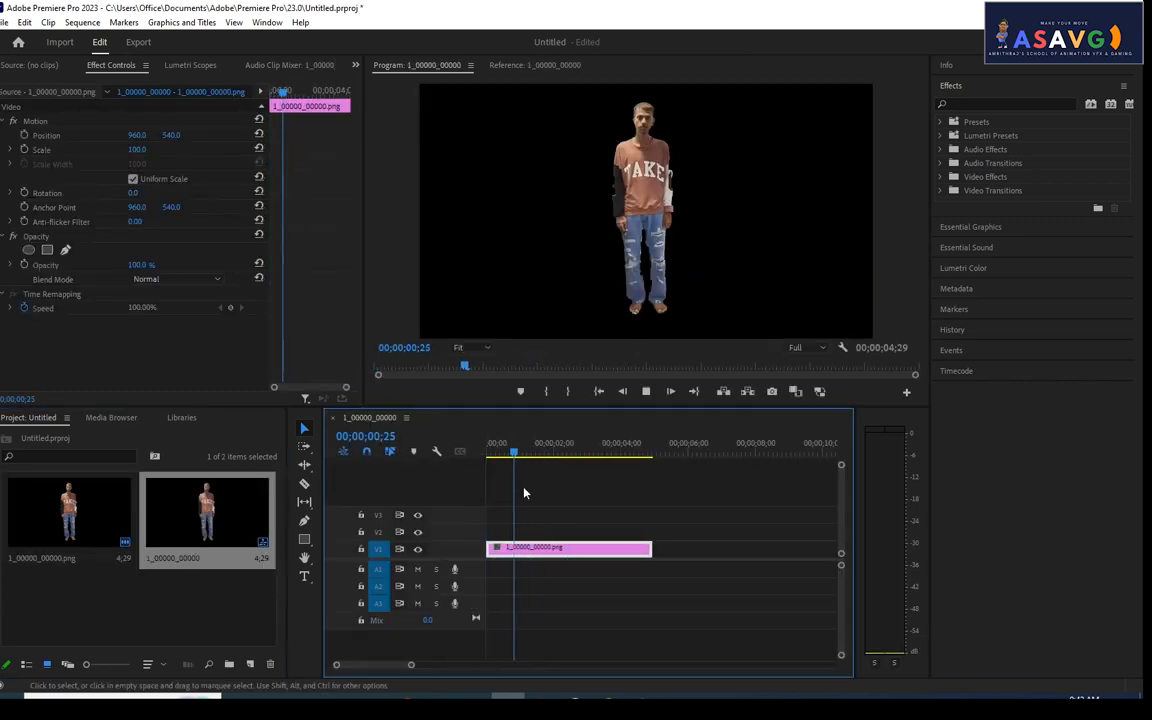
{"action": "key", "text": "space"}
{"action": "key", "text": "Delete"}
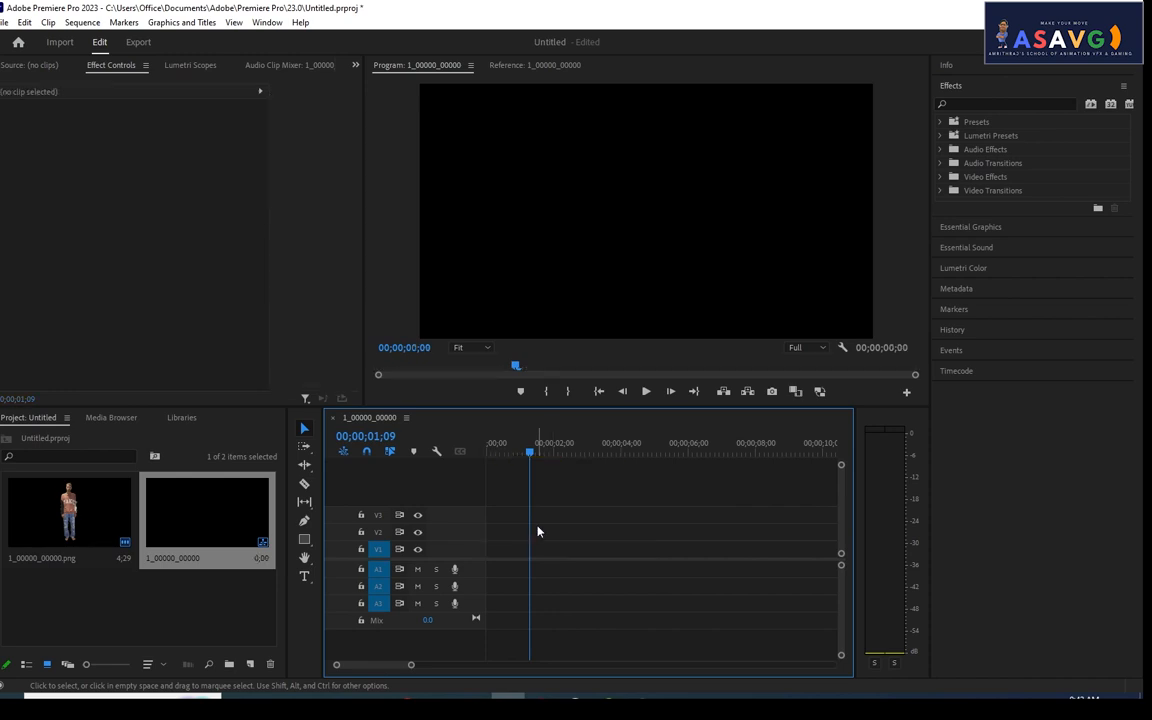
{"action": "left_click", "coordinate": [87, 525]}
{"action": "key", "text": "Delete"}
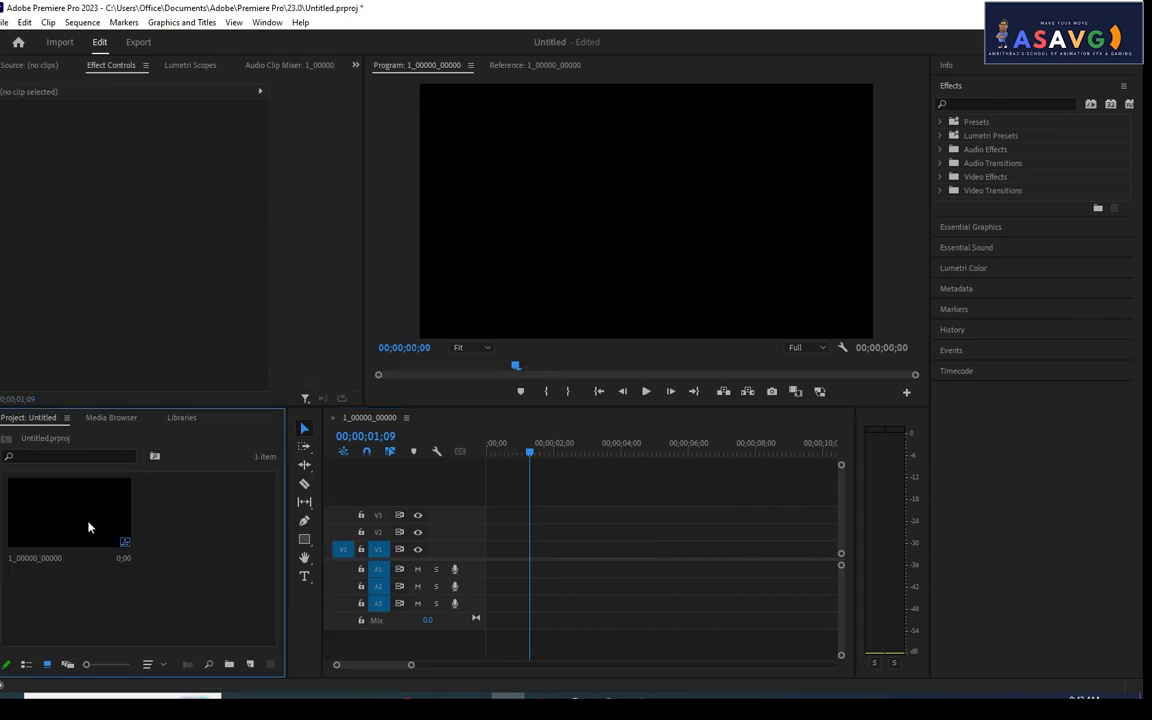
Step: Import 1_00000_00000.png from the Comp 1 folder as an image sequence
{"action": "double_click", "coordinate": [149, 576]}
{"action": "left_click", "coordinate": [150, 150]}
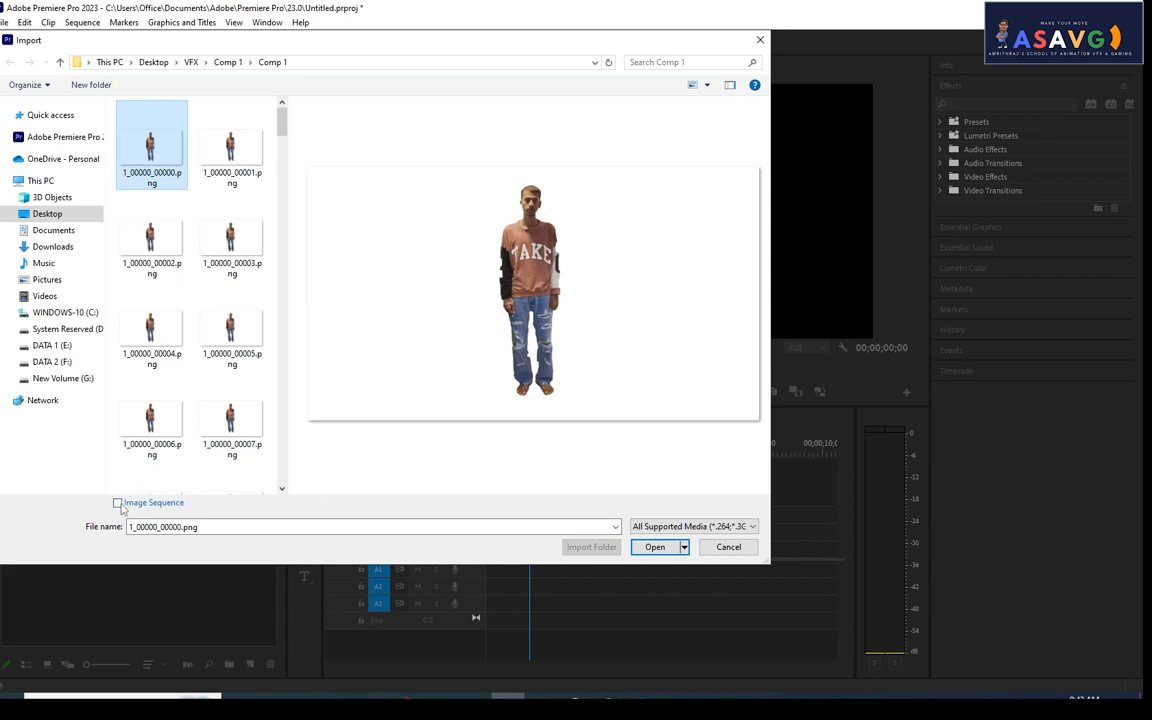
{"action": "left_click", "coordinate": [118, 503]}
{"action": "left_click", "coordinate": [652, 548]}
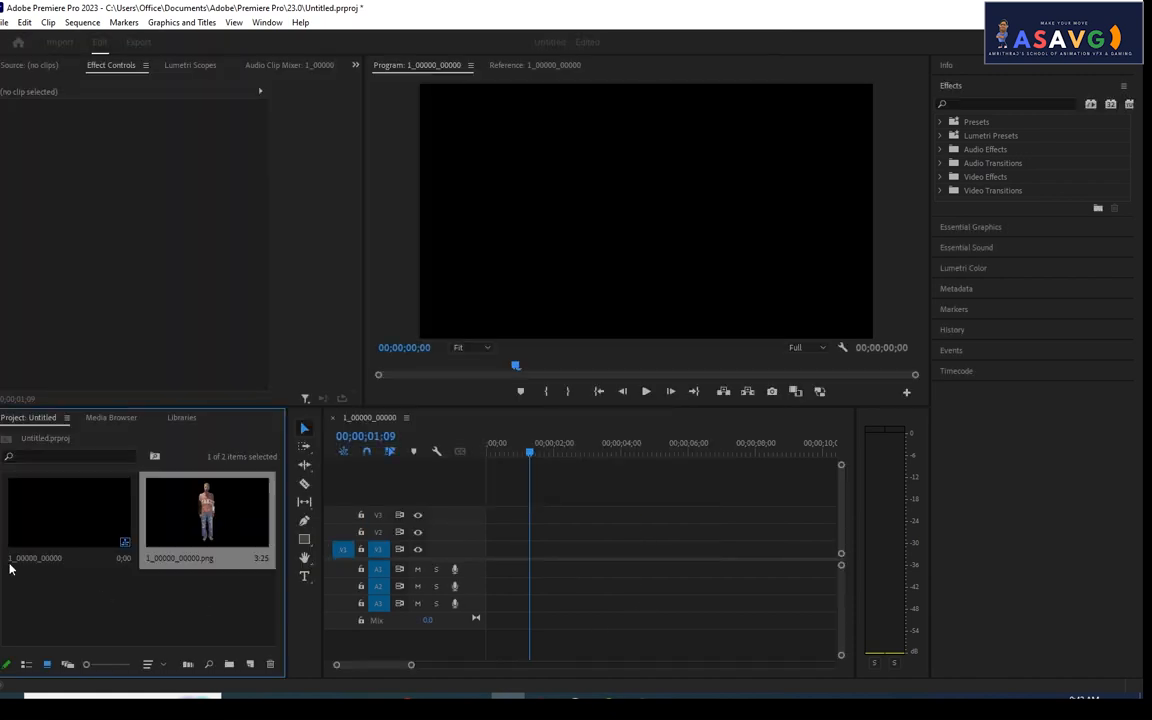
Step: Place the imported image sequence at the start of V1 and play it back
{"action": "left_click_drag", "start_coordinate": [186, 517], "coordinate": [489, 550]}
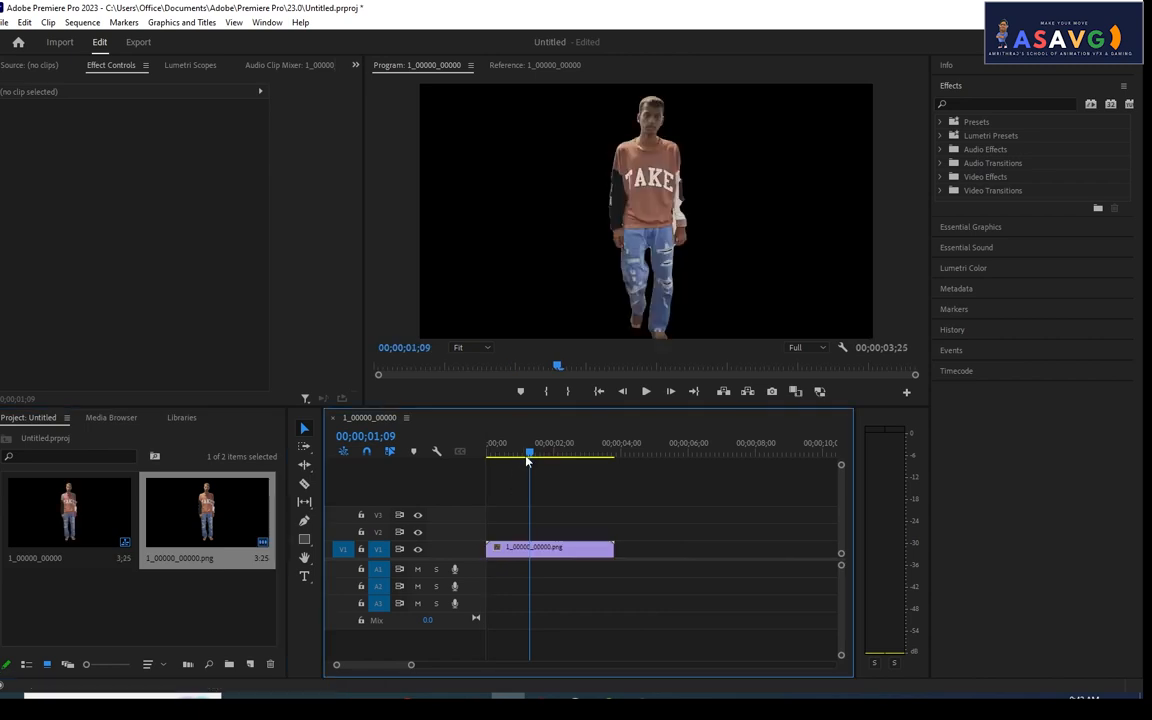
{"action": "left_click", "coordinate": [484, 455]}
{"action": "key", "text": "space"}
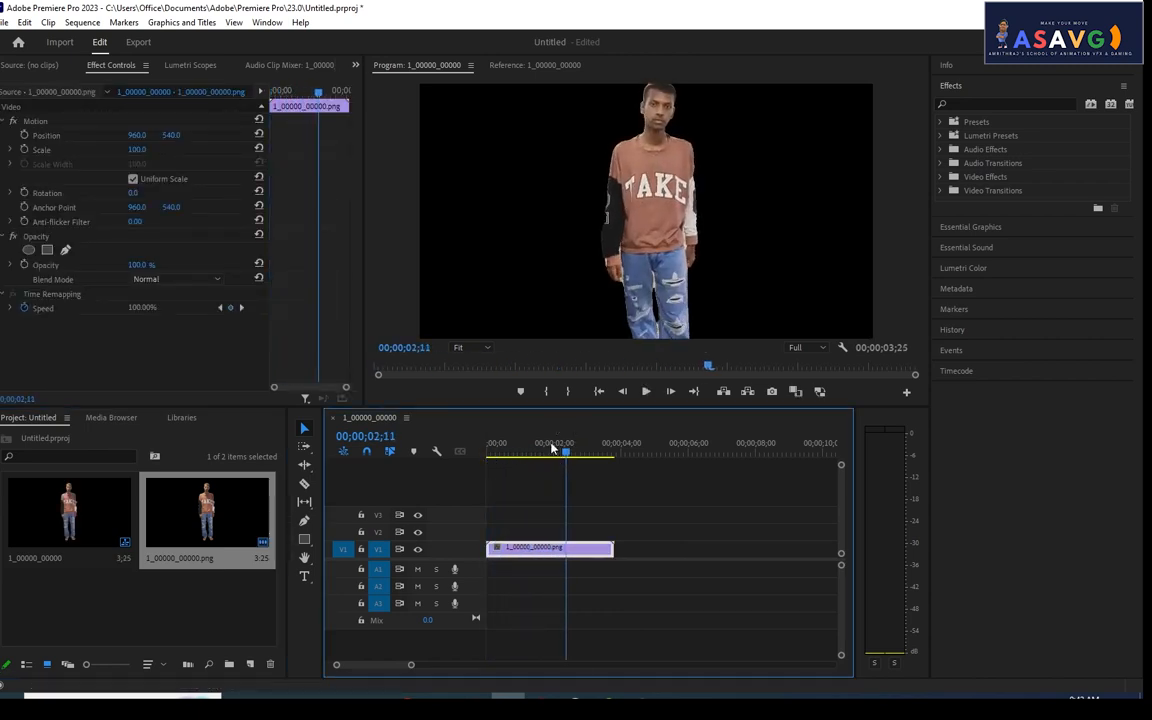
{"action": "left_click", "coordinate": [491, 459]}
{"action": "mouse_move", "coordinate": [491, 462]}
{"action": "left_mouse_down"}
{"action": "mouse_move", "coordinate": [591, 460]}
{"action": "mouse_move", "coordinate": [501, 460]}
{"action": "left_mouse_up"}
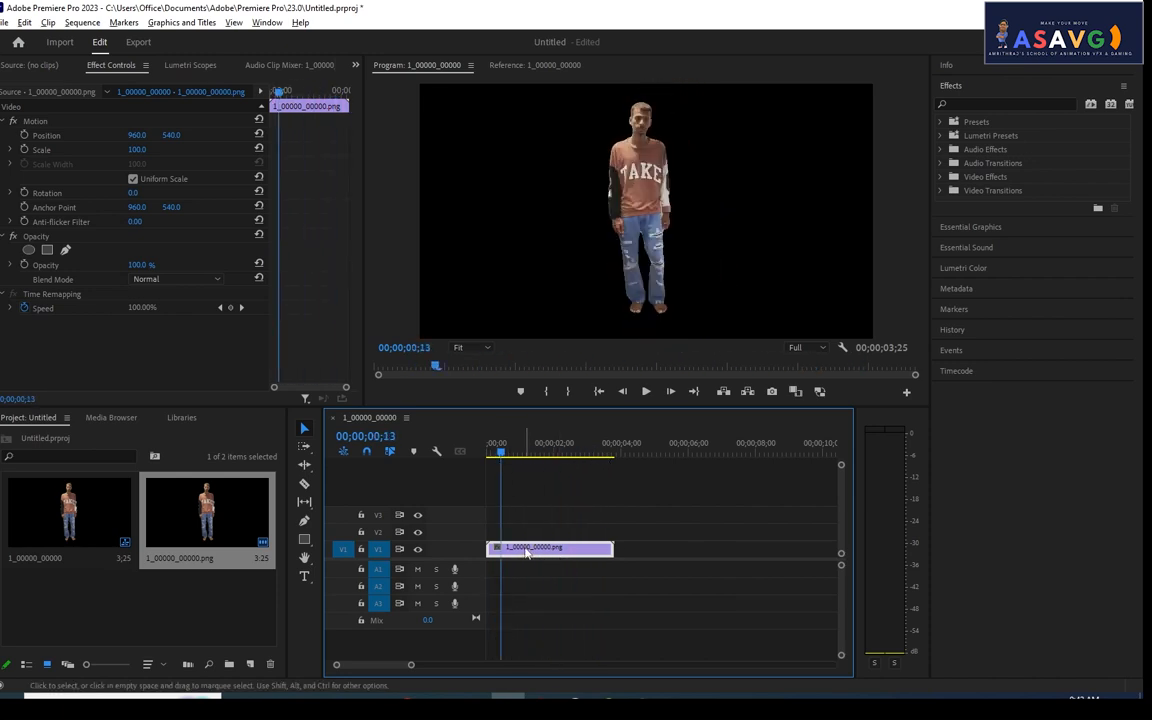
Step: Duplicate the V1 clip onto V2, align it with the sequence start, and set its horizontal position to 1633
{"action": "left_click_drag", "start_coordinate": [526, 553], "coordinate": [543, 534], "text": "alt"}
{"action": "left_click_drag", "start_coordinate": [499, 460], "coordinate": [522, 456]}
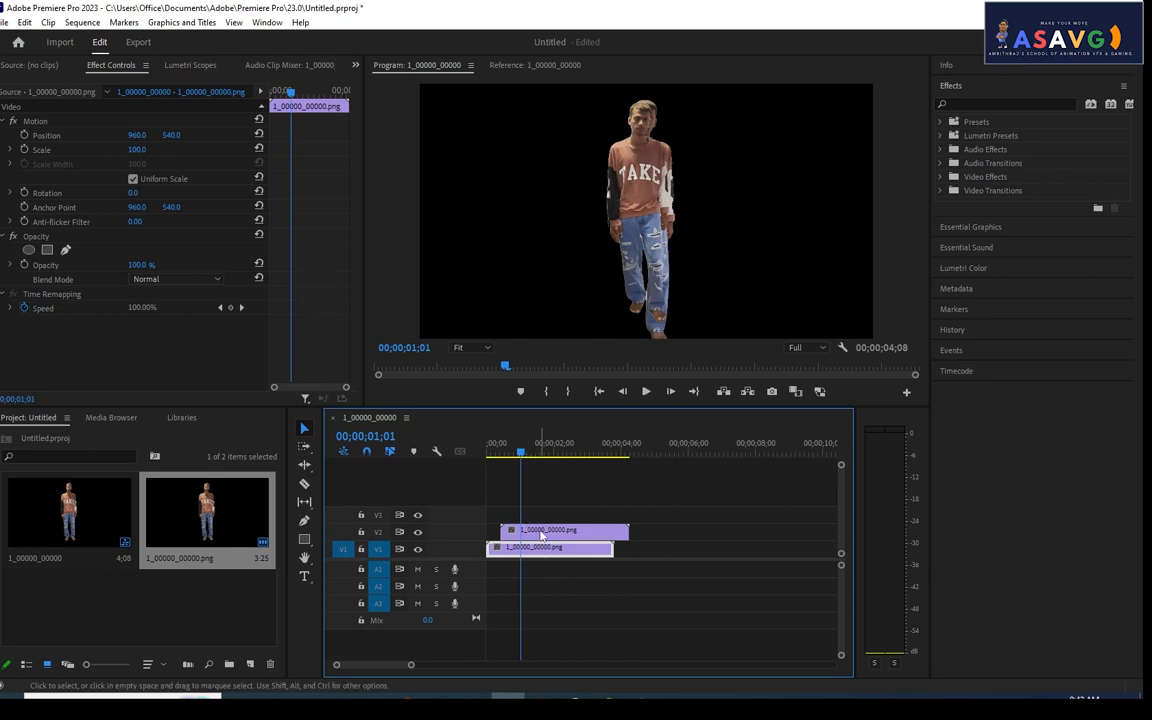
{"action": "left_click_drag", "start_coordinate": [541, 535], "coordinate": [528, 535]}
{"action": "mouse_move", "coordinate": [520, 458]}
{"action": "left_mouse_down"}
{"action": "mouse_move", "coordinate": [494, 458]}
{"action": "mouse_move", "coordinate": [517, 463]}
{"action": "left_mouse_up"}
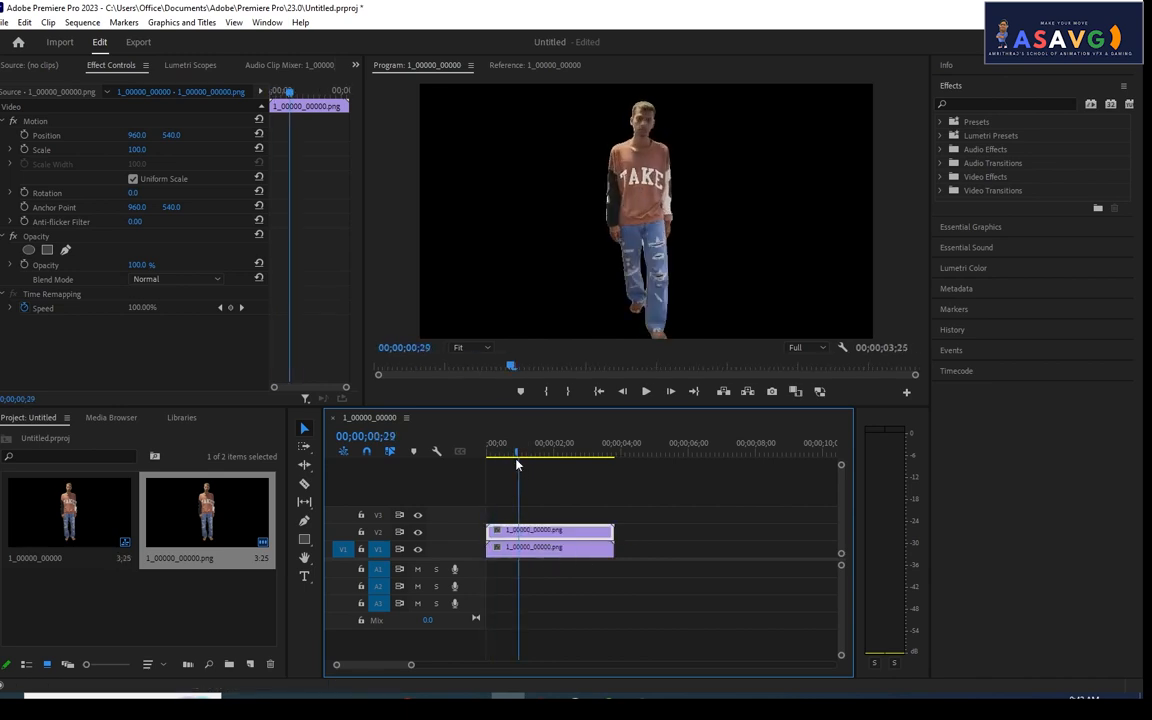
{"action": "left_click_drag", "start_coordinate": [139, 135], "coordinate": [300, 135]}
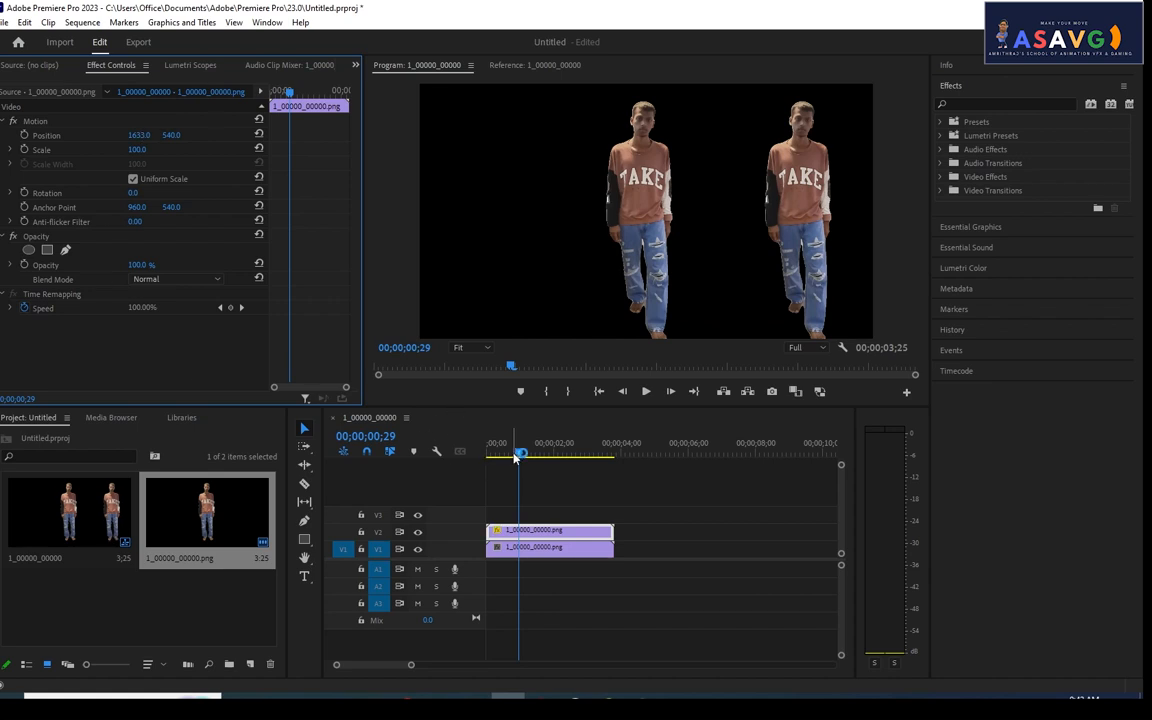
Step: Set the playback resolution to 1/4 and play the sequence from the start
{"action": "left_click_drag", "start_coordinate": [516, 456], "coordinate": [489, 447]}
{"action": "key", "text": "space"}
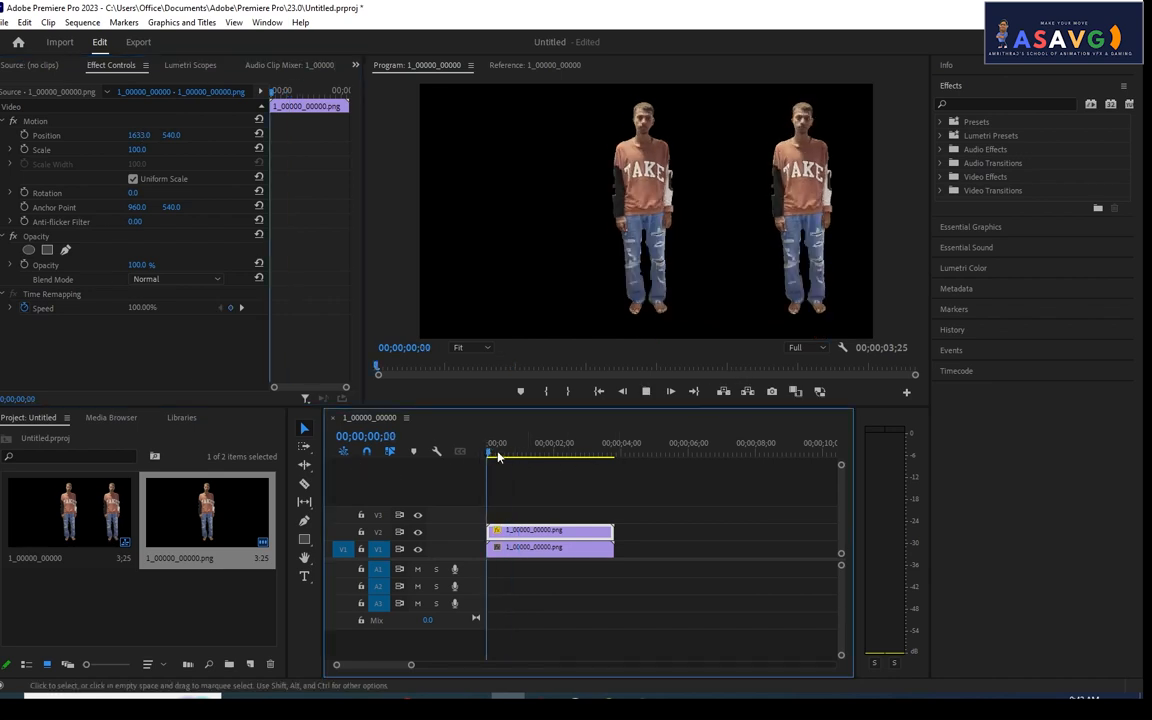
{"action": "left_click", "coordinate": [230, 23]}
{"action": "mouse_move", "coordinate": [256, 42]}
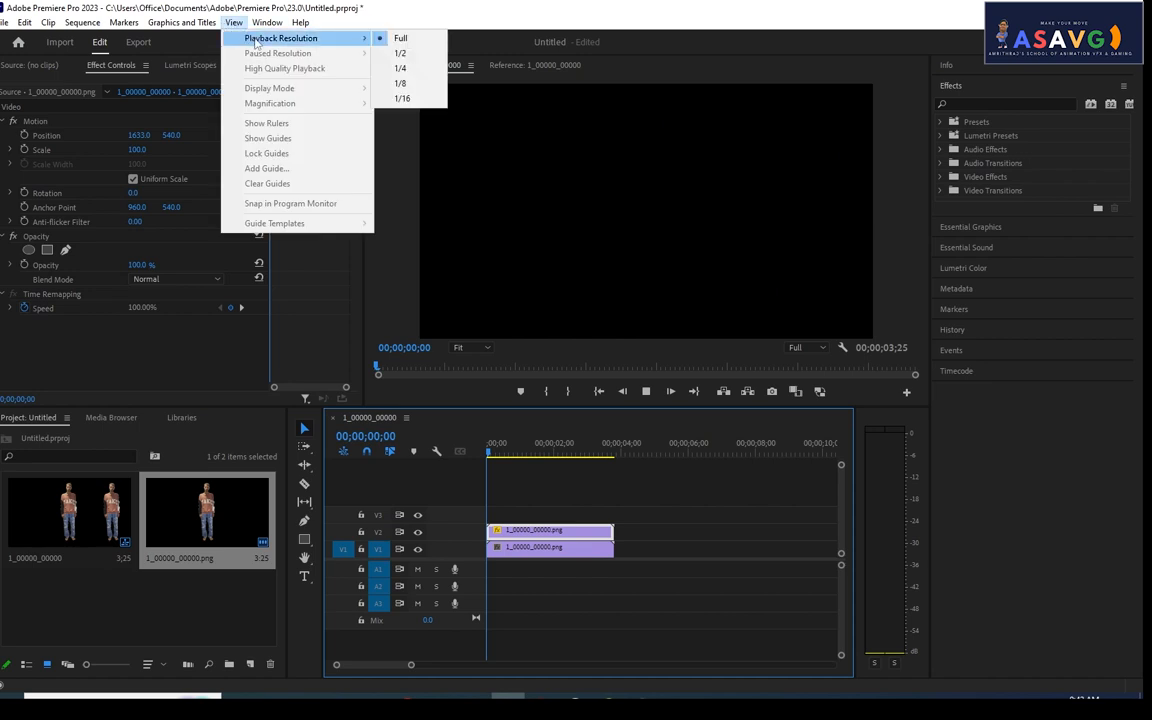
{"action": "left_click", "coordinate": [406, 100]}
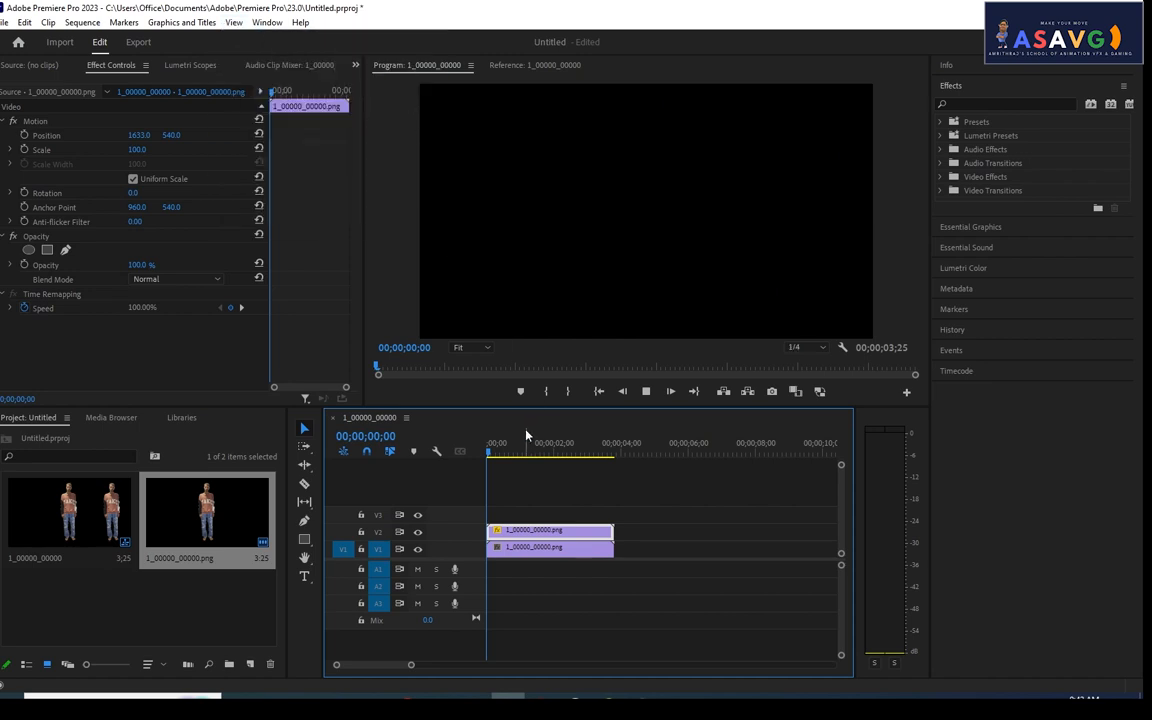
{"action": "key", "text": "space"}
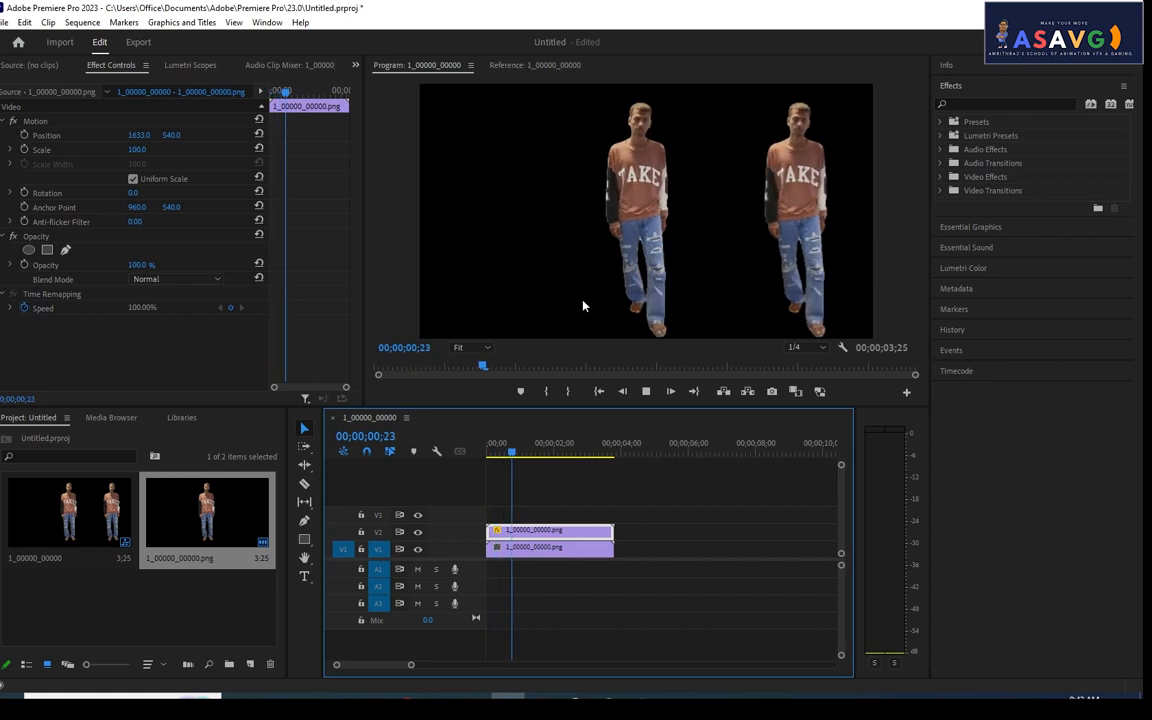
{"action": "key", "text": "space"}
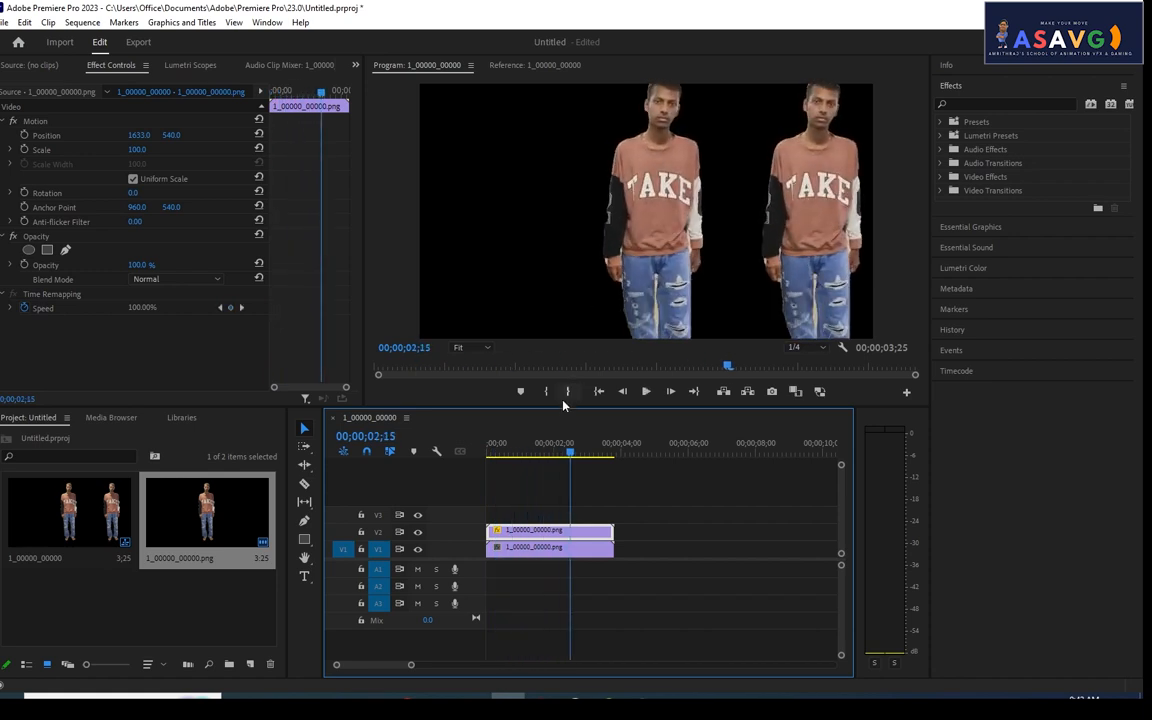
Step: Duplicate the V2 clip onto V3, aligned with the others, and set its horizontal position to 330
{"action": "left_click_drag", "start_coordinate": [545, 446], "coordinate": [427, 471]}
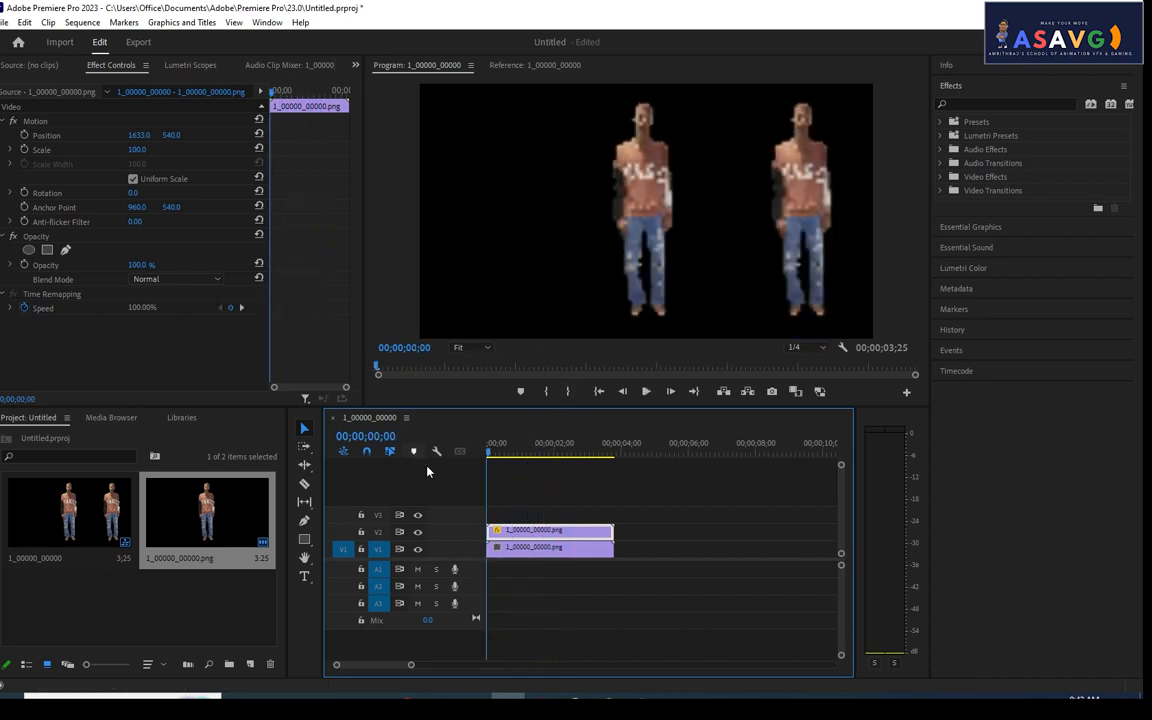
{"action": "left_click_drag", "start_coordinate": [508, 544], "coordinate": [510, 516]}
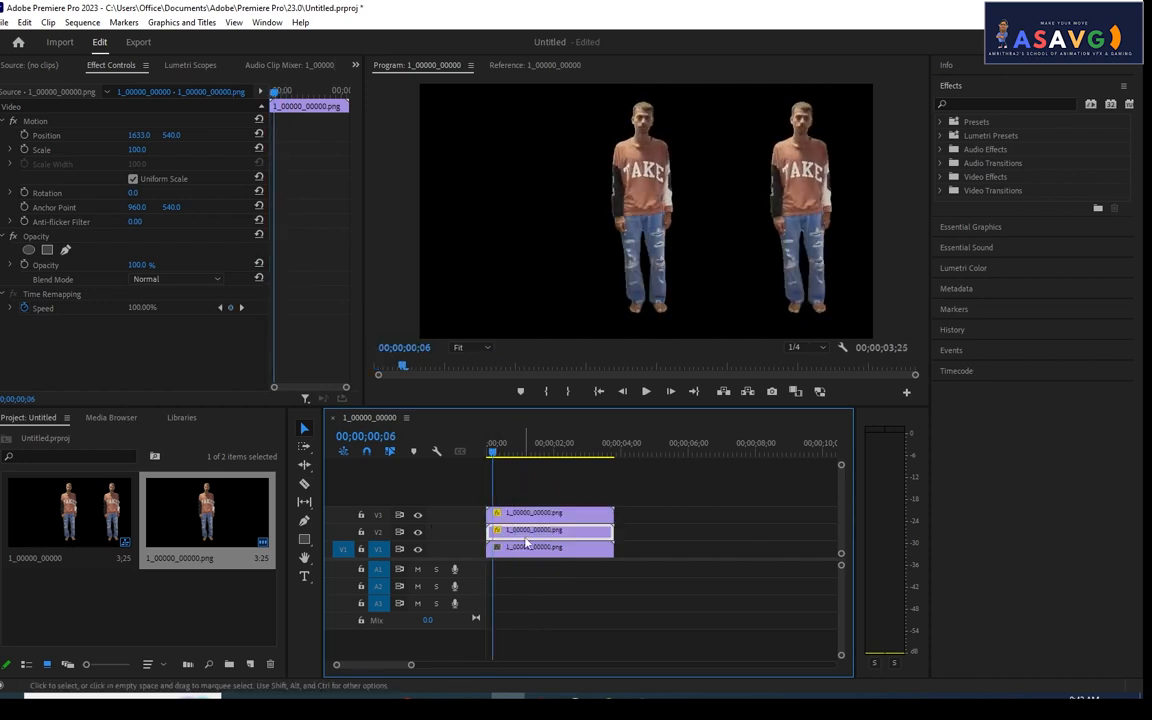
{"action": "mouse_move", "coordinate": [138, 135]}
{"action": "left_mouse_down"}
{"action": "mouse_move", "coordinate": [118, 121]}
{"action": "mouse_move", "coordinate": [129, 122]}
{"action": "left_mouse_up"}
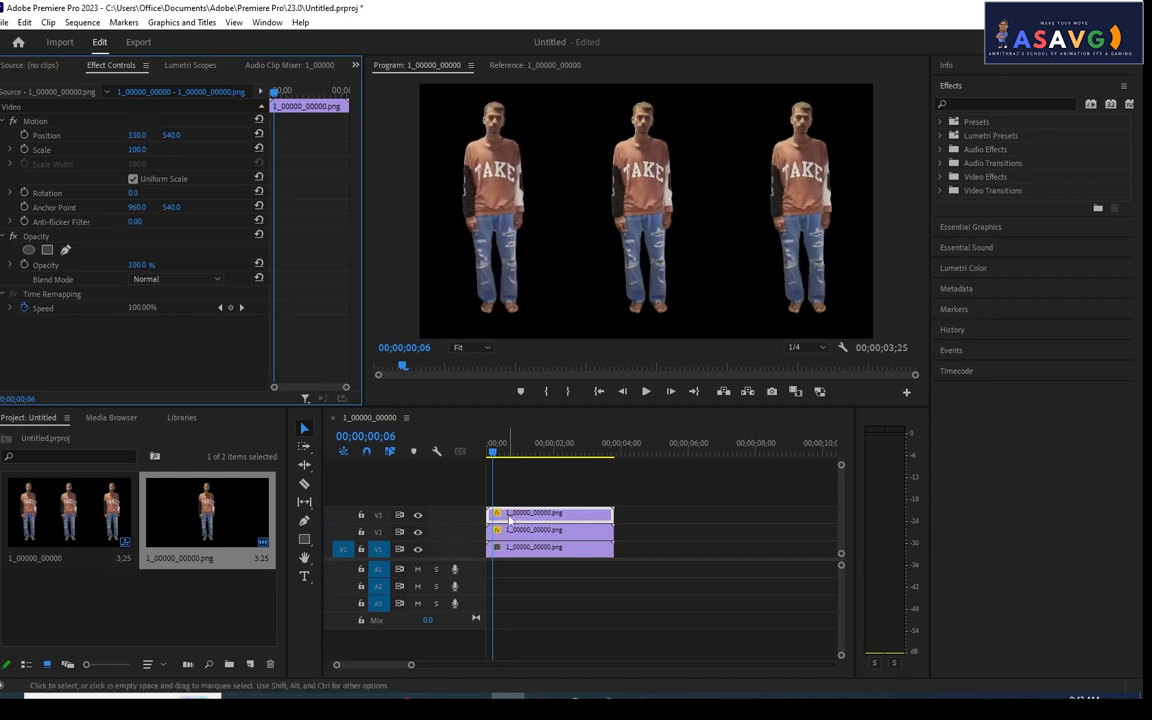
Step: Stagger the clips so V2 starts about half a second in and V3 about one second in, and play the result
{"action": "left_click_drag", "start_coordinate": [508, 519], "coordinate": [566, 519]}
{"action": "mouse_move", "coordinate": [539, 536]}
{"action": "left_mouse_down"}
{"action": "mouse_move", "coordinate": [525, 536]}
{"action": "mouse_move", "coordinate": [539, 536]}
{"action": "mouse_move", "coordinate": [537, 521]}
{"action": "left_mouse_up"}
{"action": "key", "text": "space"}
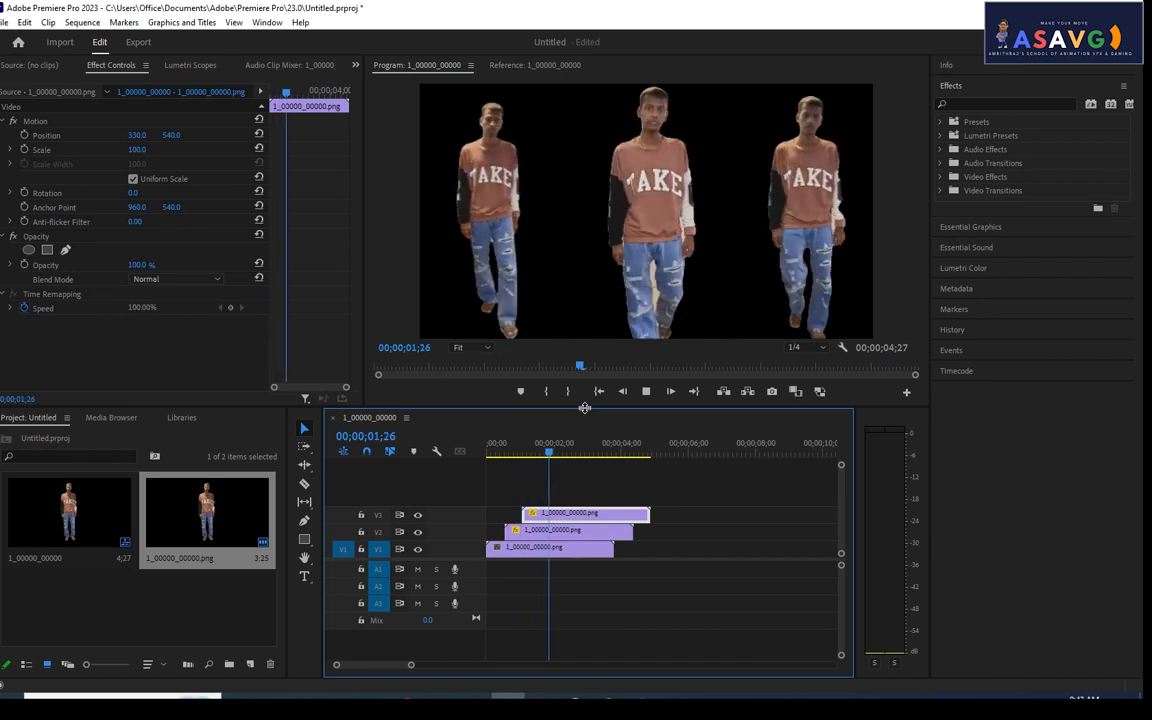
{"action": "key", "text": "space"}
{"action": "key", "text": "Home"}
{"action": "key", "text": "space"}
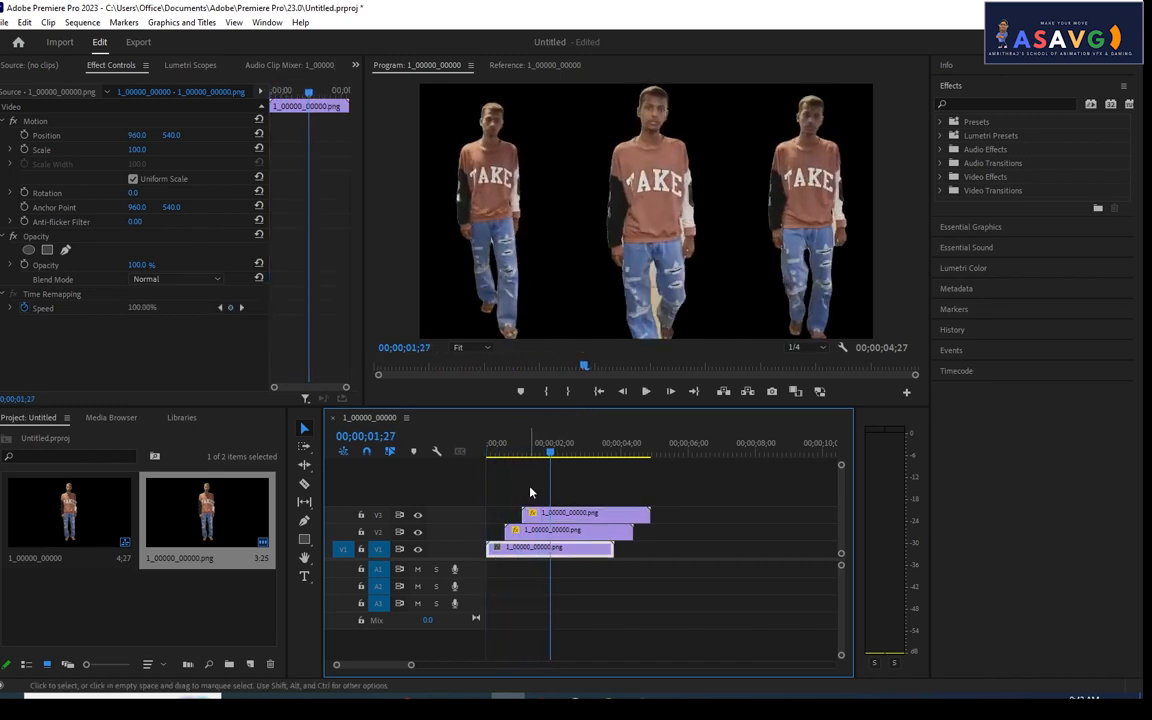
{"action": "key", "text": "Home"}
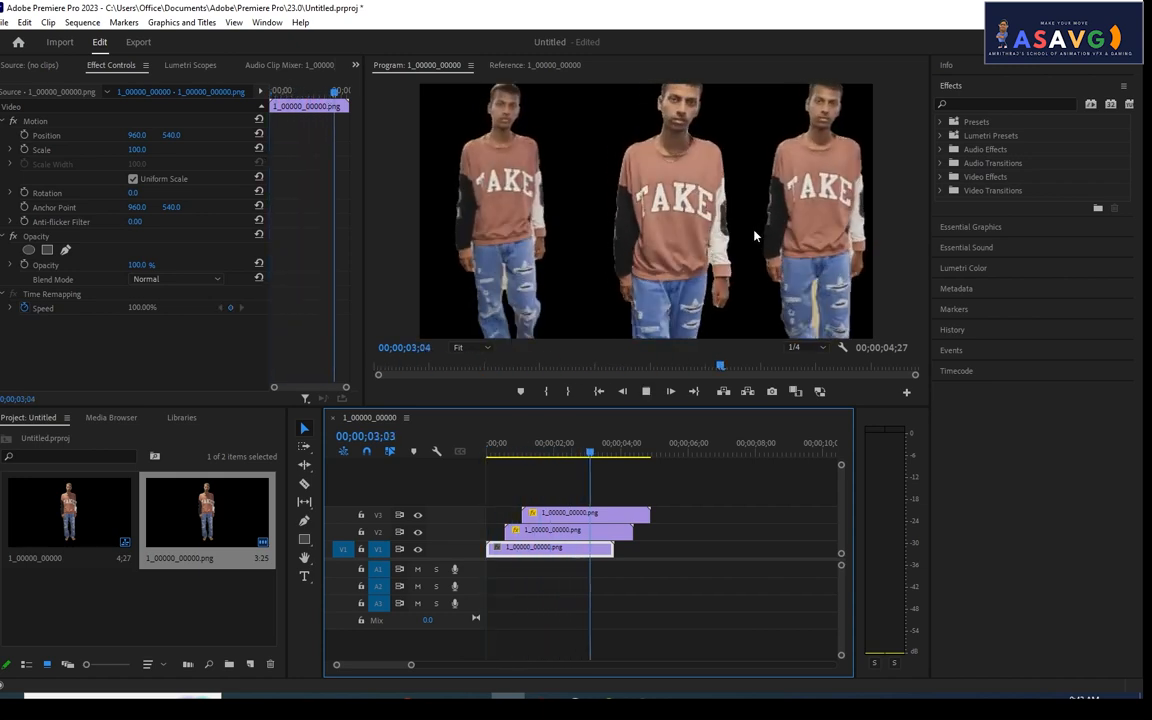
{"action": "key", "text": "space"}
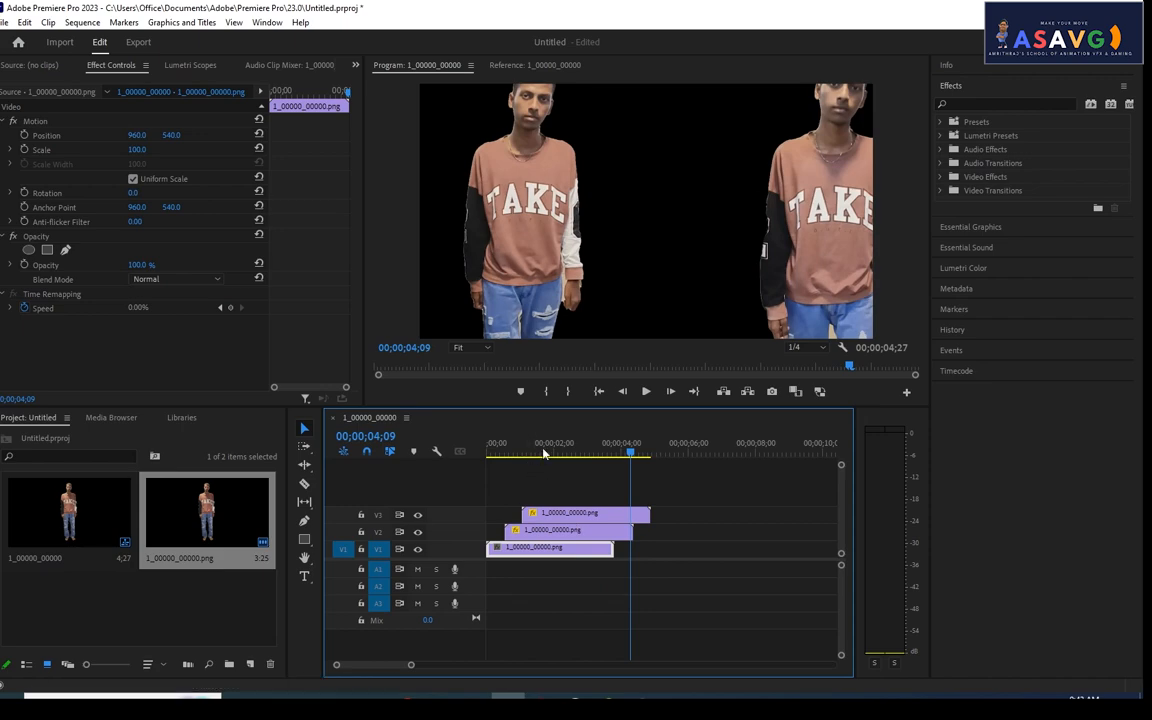
Step: Select all three clips on V1, V2 and V3 and nest them under the default name
{"action": "left_click_drag", "start_coordinate": [494, 452], "coordinate": [554, 458]}
{"action": "left_click", "coordinate": [545, 530], "text": "shift"}
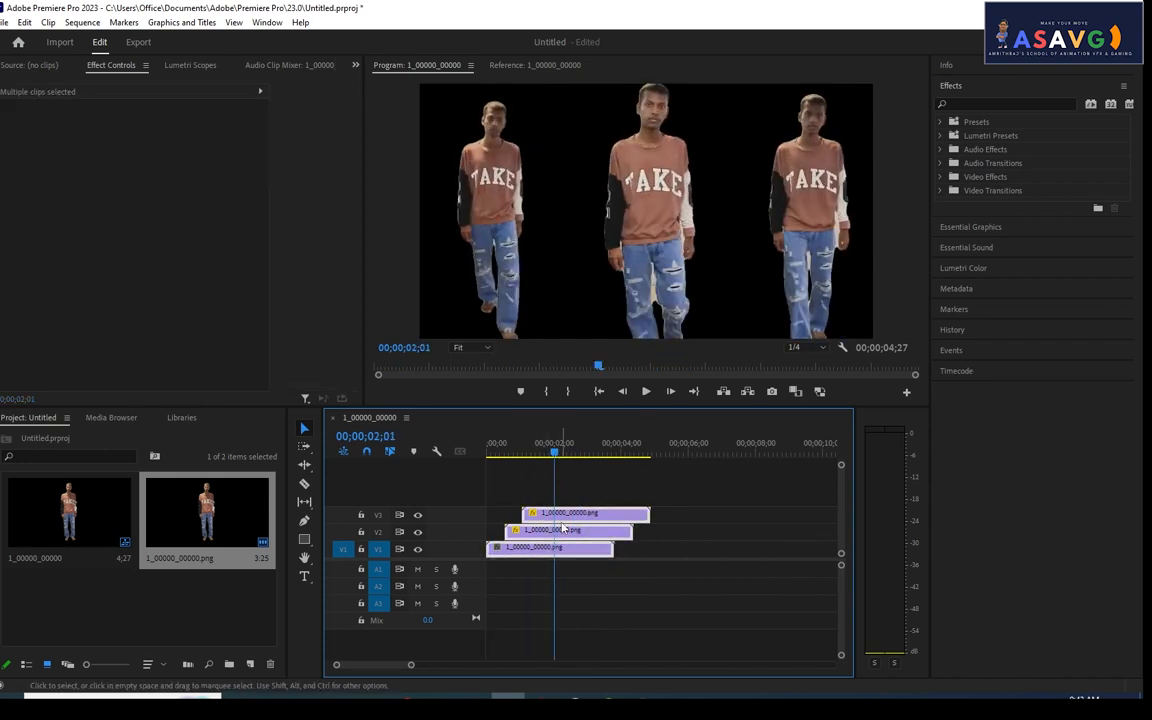
{"action": "right_click", "coordinate": [563, 527]}
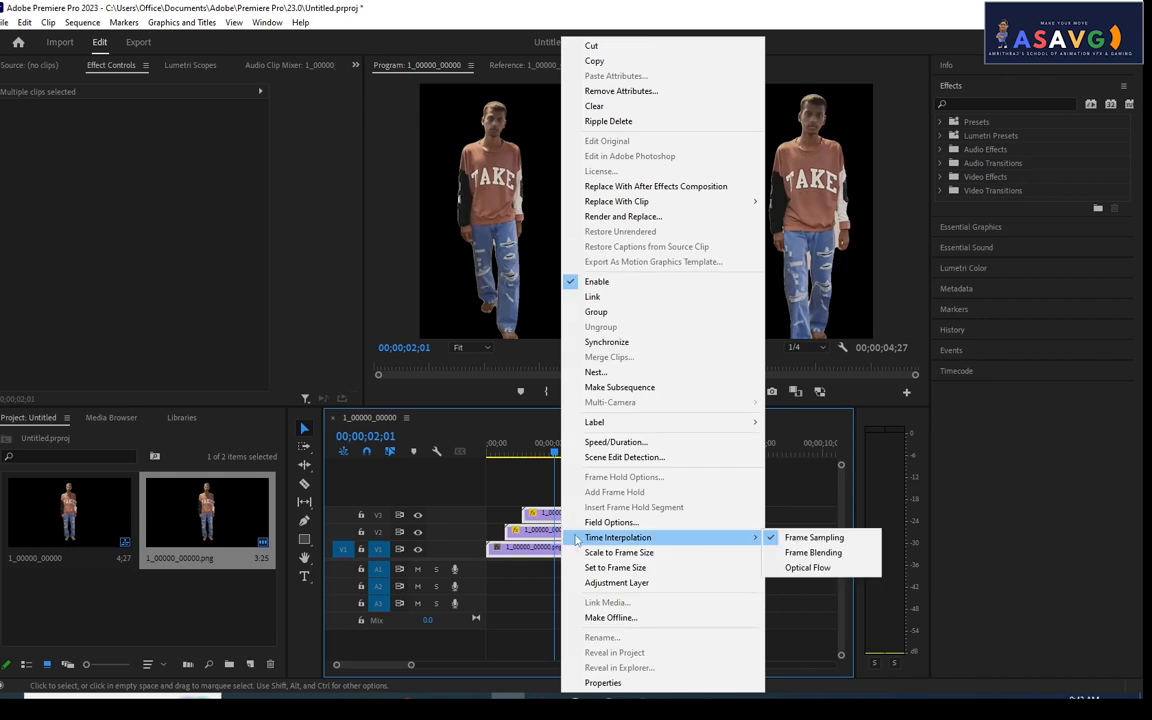
{"action": "left_click", "coordinate": [613, 373]}
{"action": "left_click", "coordinate": [533, 362]}
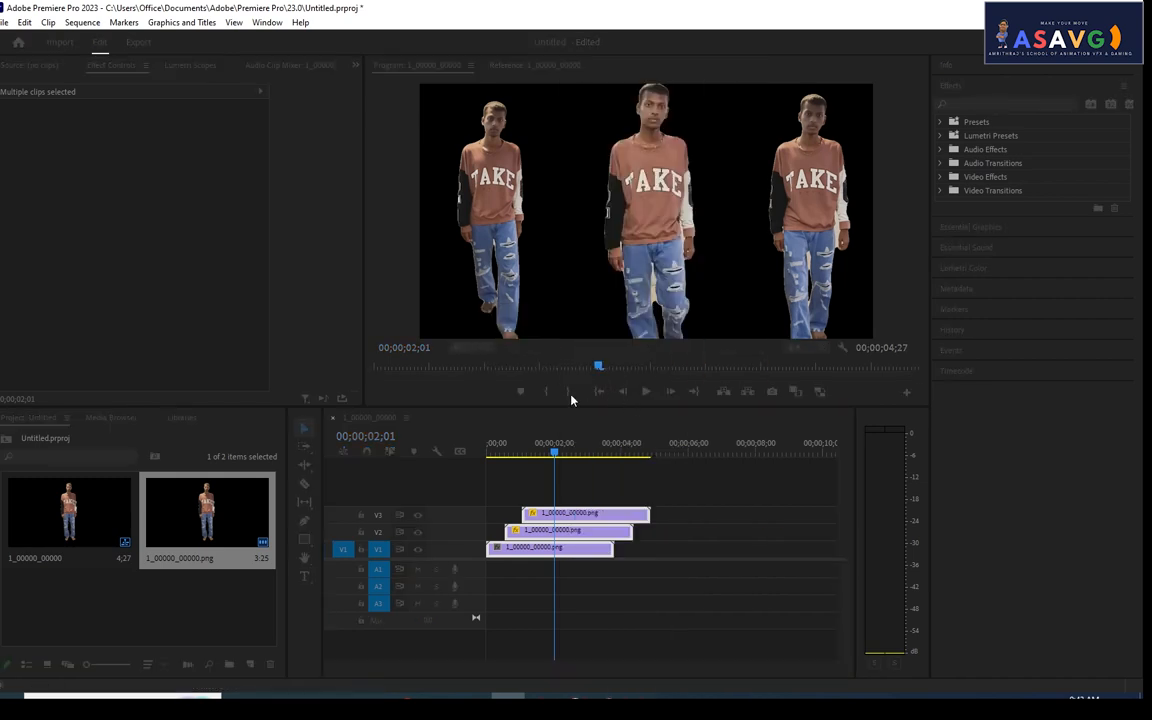
Step: Try scaling the nested sequence to 107 and rotating it as a single clip
{"action": "left_click", "coordinate": [538, 553]}
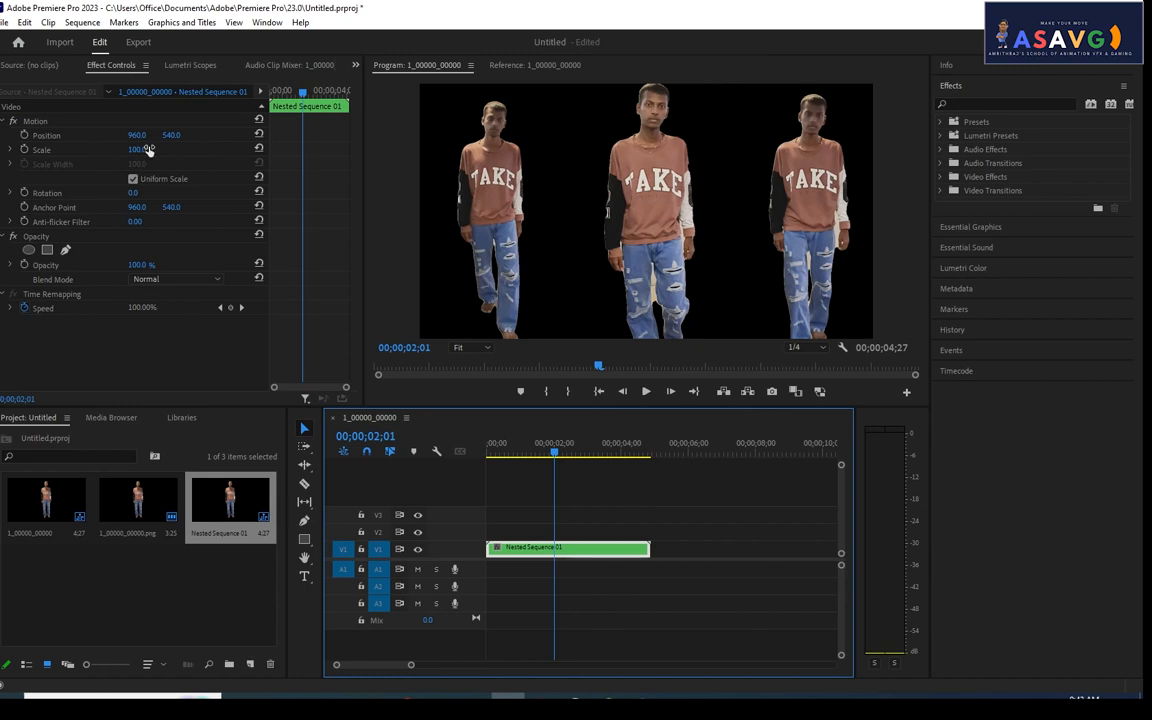
{"action": "mouse_move", "coordinate": [137, 150]}
{"action": "left_mouse_down"}
{"action": "mouse_move", "coordinate": [85, 150]}
{"action": "mouse_move", "coordinate": [144, 150]}
{"action": "left_mouse_up"}
{"action": "left_click", "coordinate": [490, 453]}
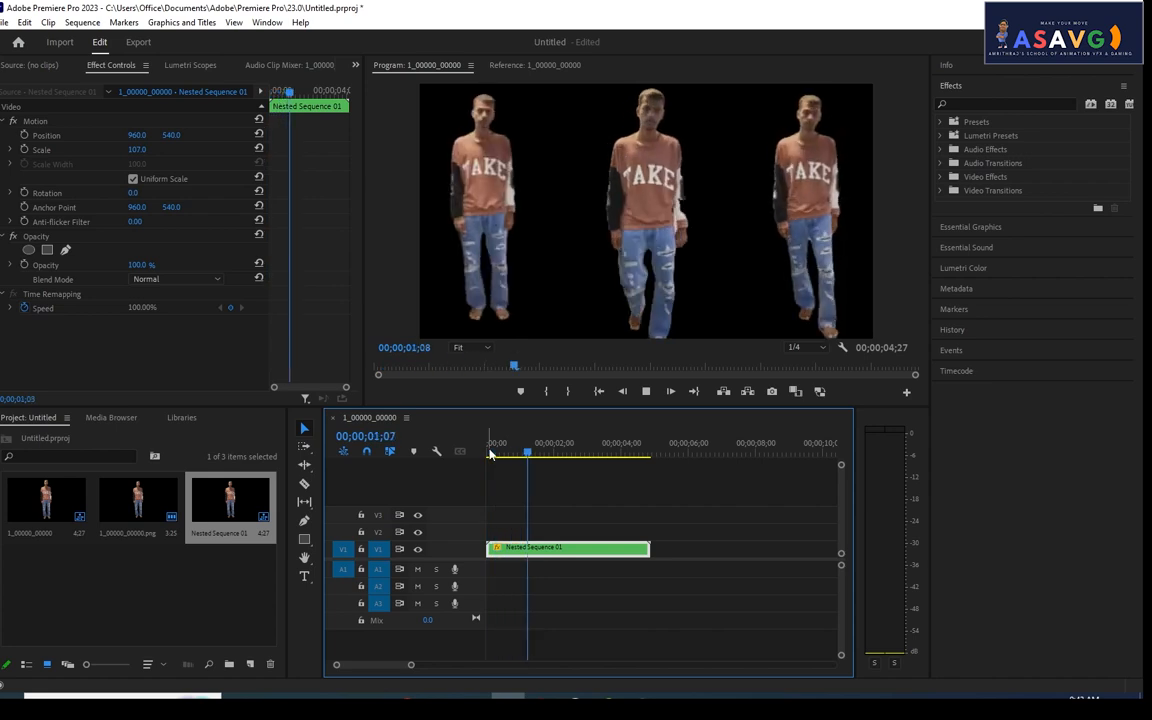
{"action": "left_click", "coordinate": [538, 453]}
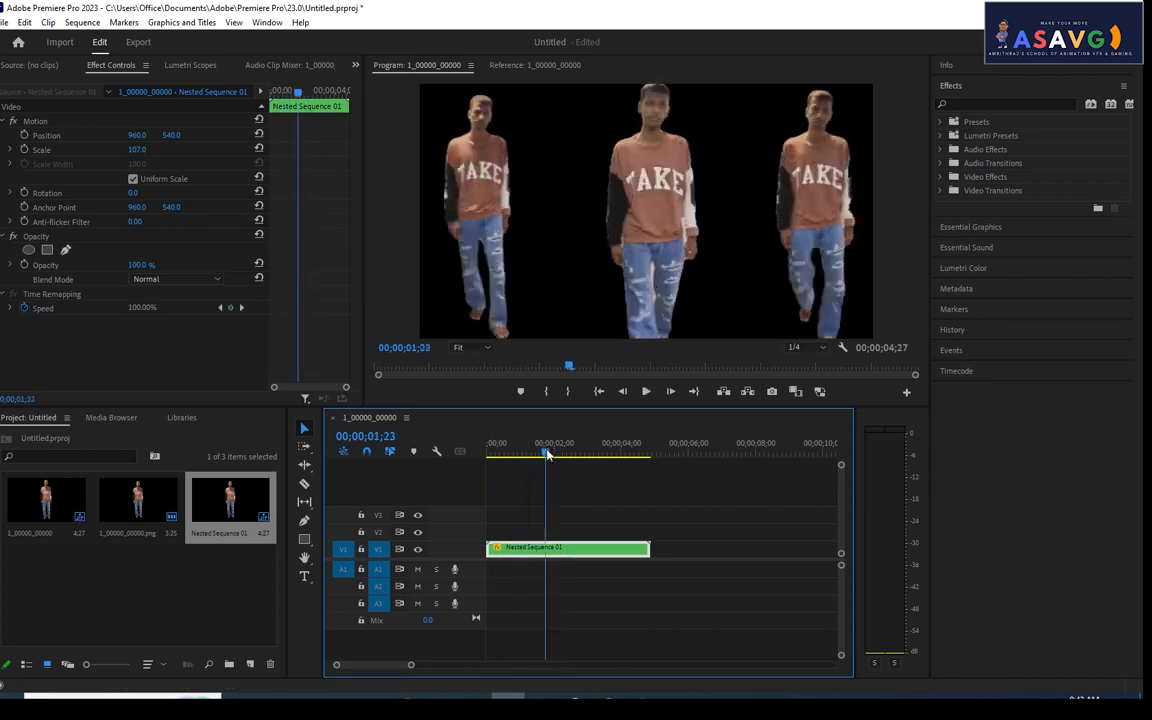
{"action": "left_click_drag", "start_coordinate": [538, 453], "coordinate": [533, 453]}
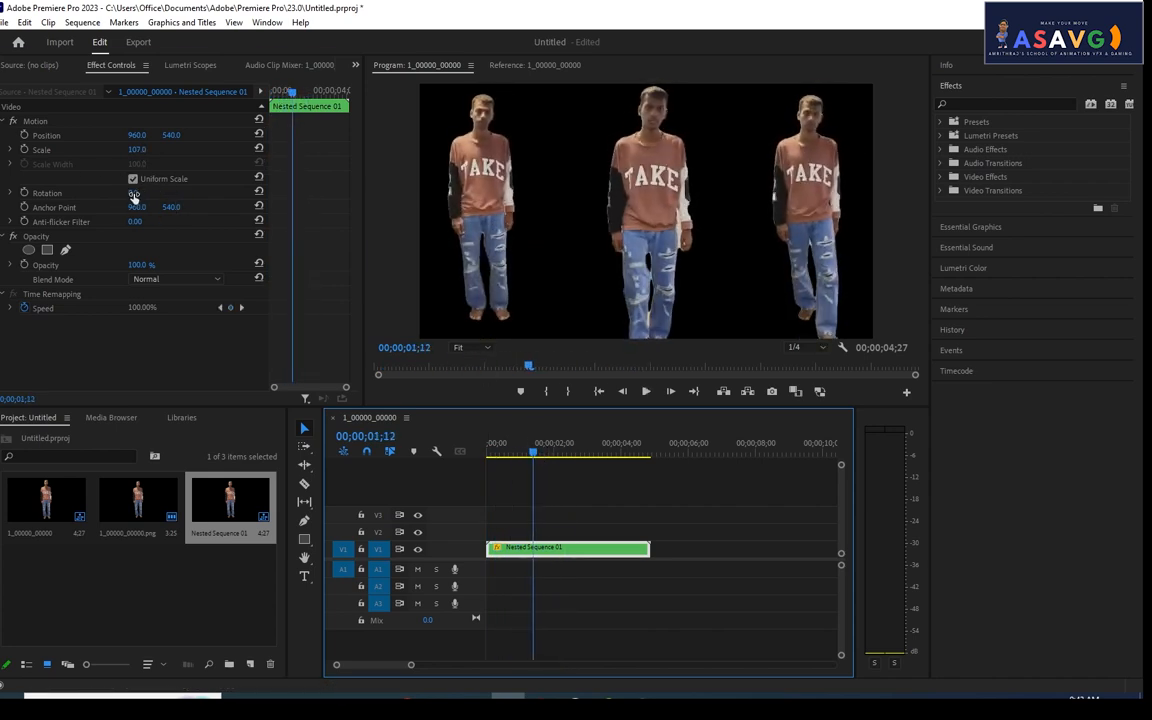
{"action": "mouse_move", "coordinate": [133, 195]}
{"action": "left_mouse_down"}
{"action": "mouse_move", "coordinate": [170, 195]}
{"action": "mouse_move", "coordinate": [138, 190]}
{"action": "left_mouse_up"}
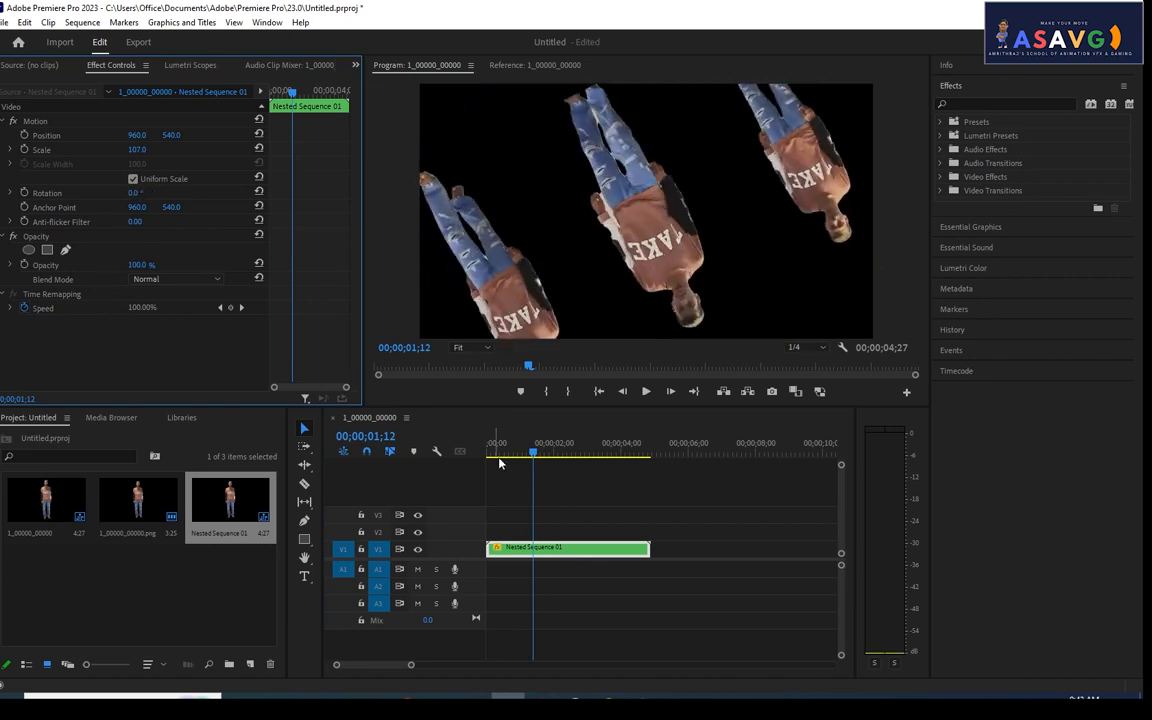
Step: Keyframe the nested sequence's rotation from 0° at 00;00;00;19 to 170° at 00;00;01;14
{"action": "left_click_drag", "start_coordinate": [522, 455], "coordinate": [491, 453]}
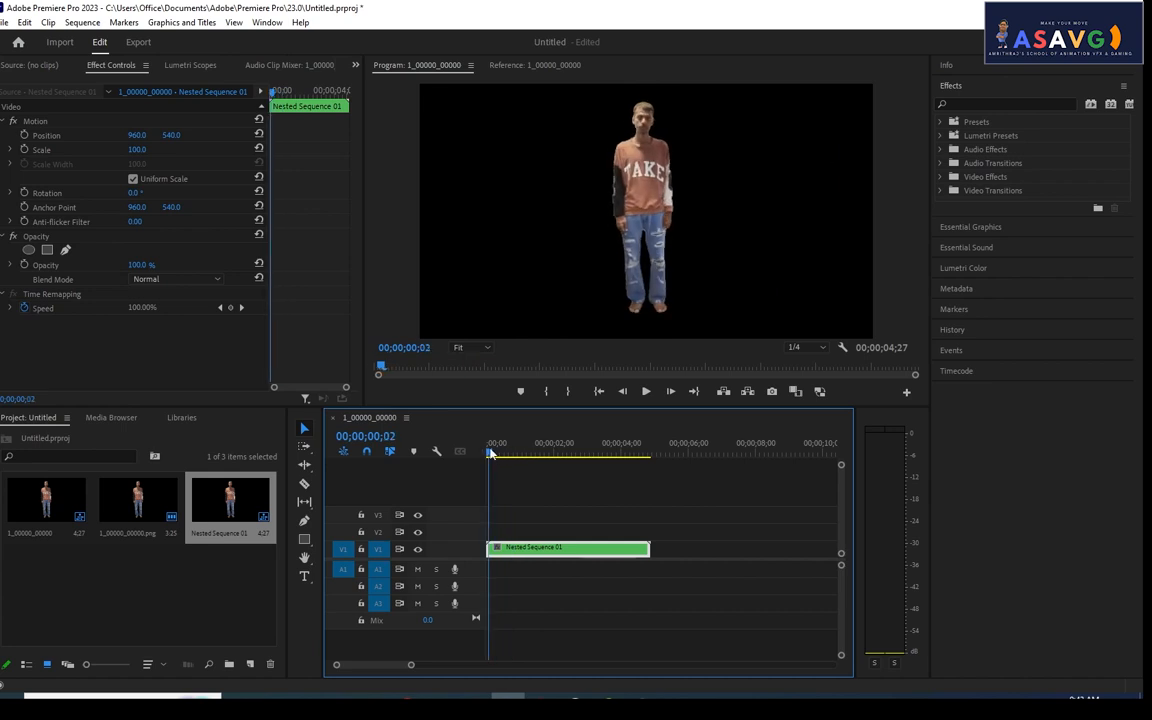
{"action": "left_click", "coordinate": [24, 193]}
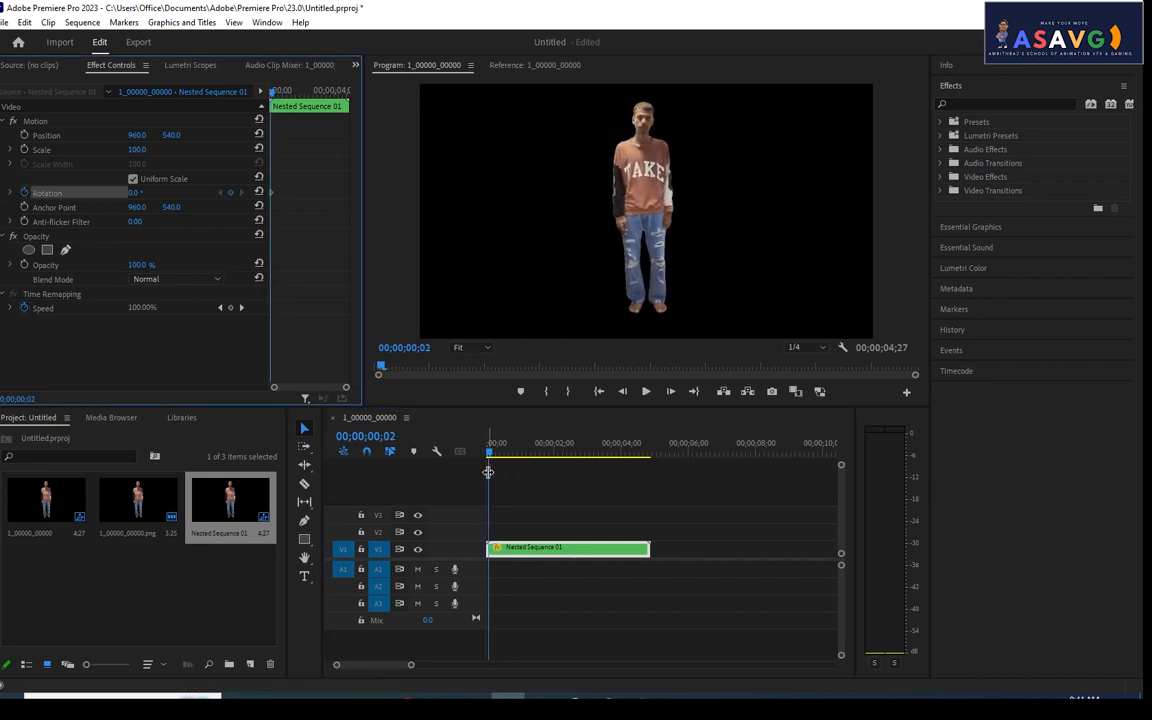
{"action": "left_click_drag", "start_coordinate": [490, 453], "coordinate": [512, 456]}
{"action": "left_click", "coordinate": [23, 193]}
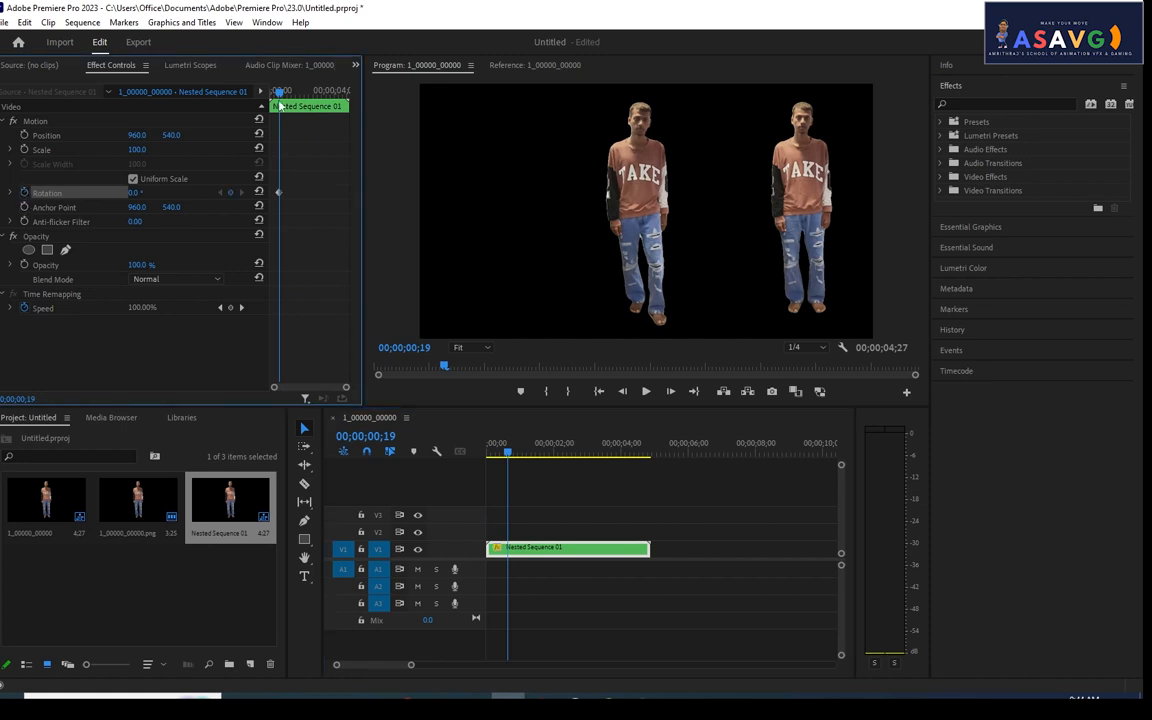
{"action": "left_click_drag", "start_coordinate": [282, 95], "coordinate": [295, 97]}
{"action": "left_click_drag", "start_coordinate": [134, 193], "coordinate": [241, 193]}
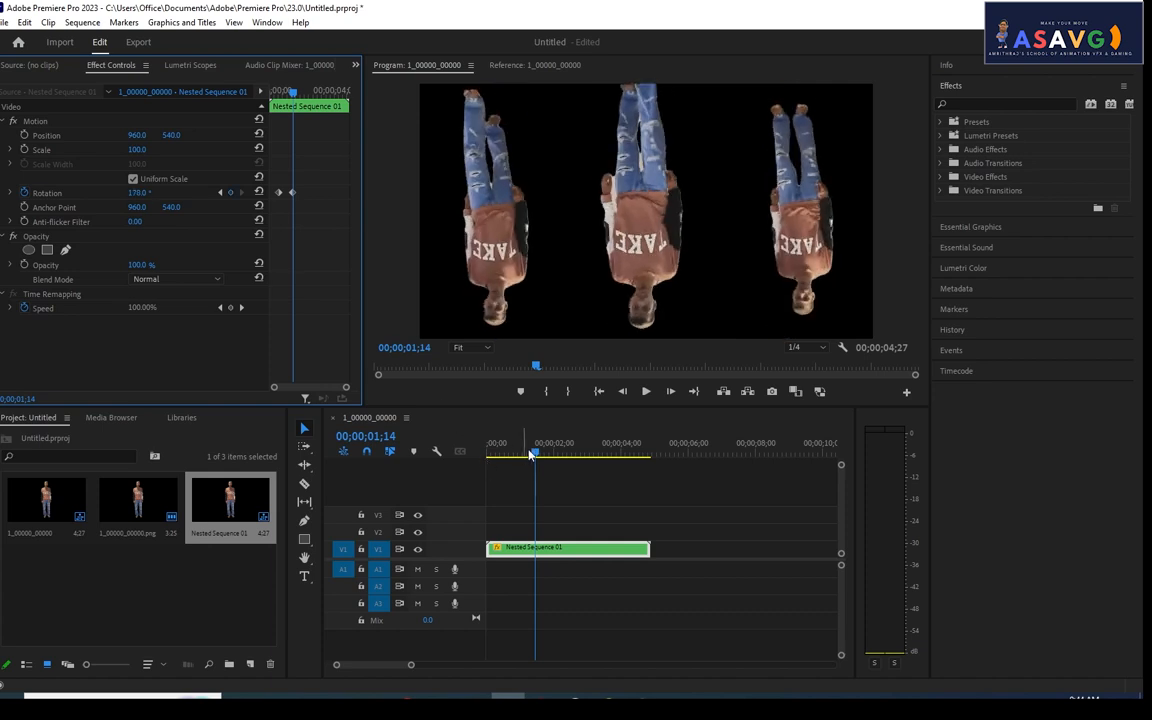
Step: Keyframe the nested sequence's rotation to 359° at 00;00;02;10 and apply Ease In to all three rotation keyframes
{"action": "left_click_drag", "start_coordinate": [530, 455], "coordinate": [566, 453]}
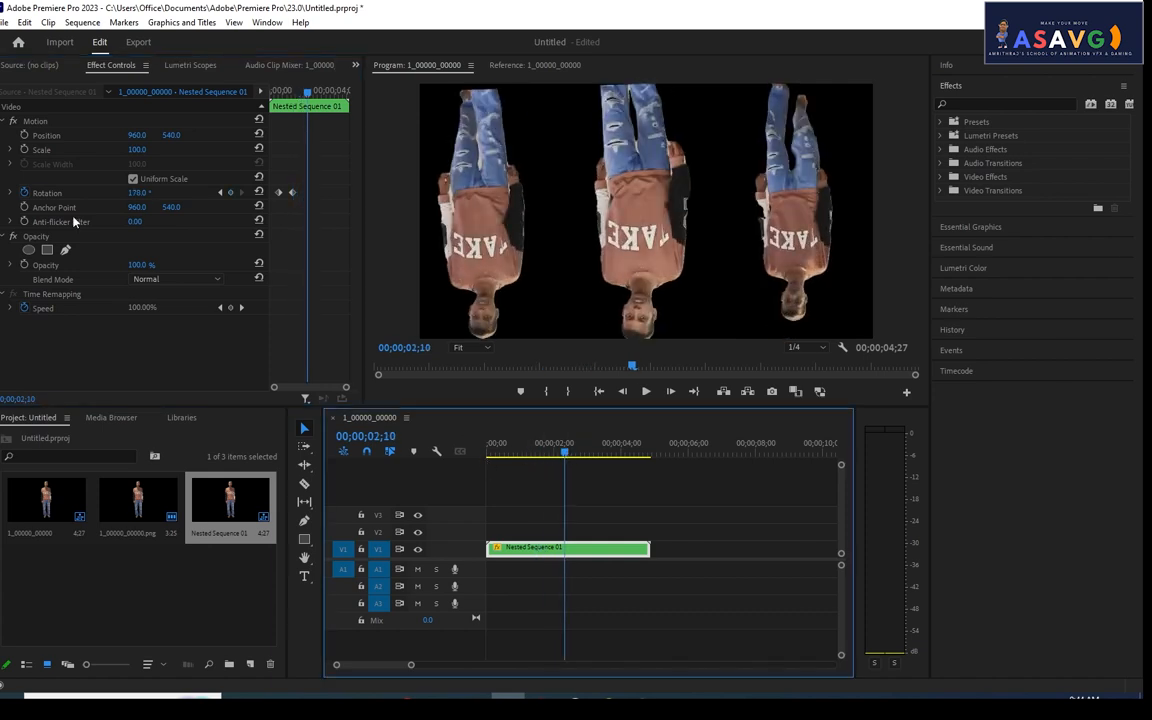
{"action": "left_click_drag", "start_coordinate": [141, 192], "coordinate": [251, 192]}
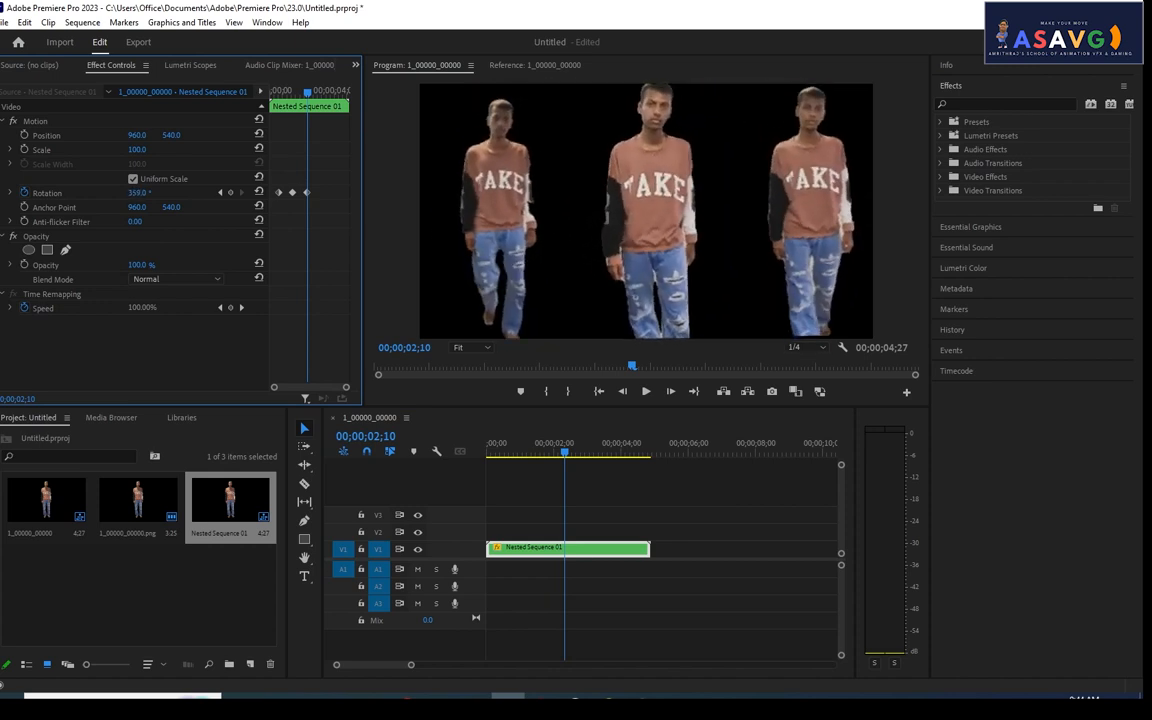
{"action": "right_click", "coordinate": [301, 196]}
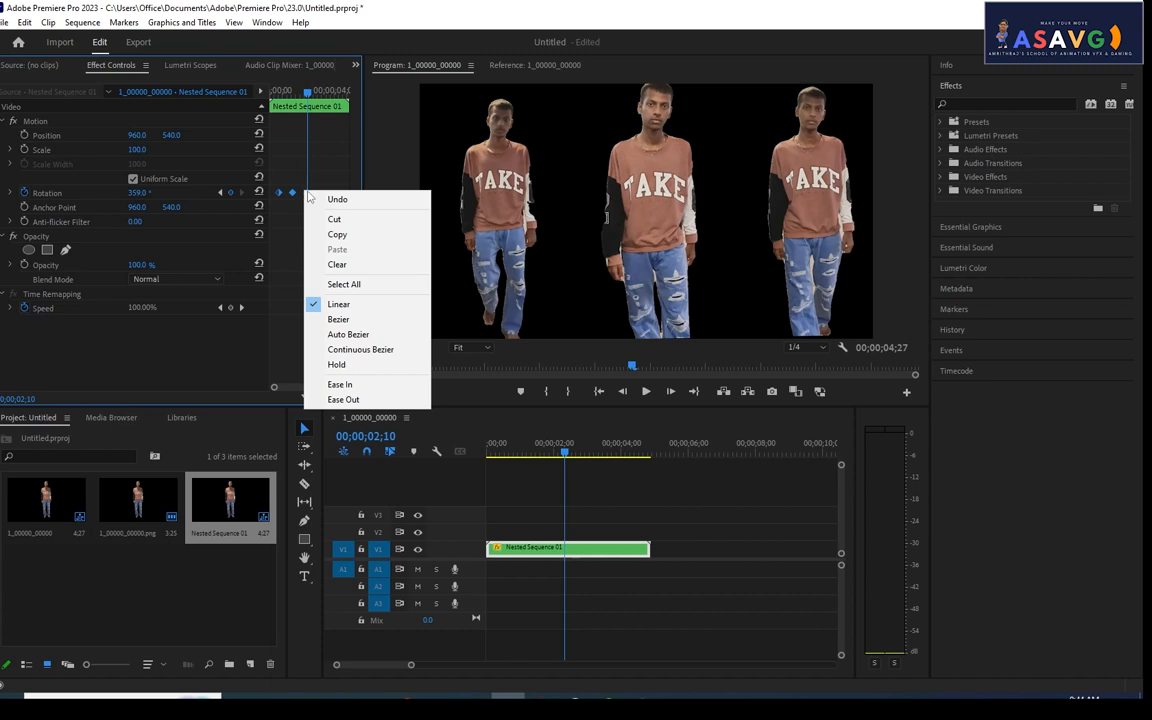
{"action": "left_click", "coordinate": [362, 384]}
Step: Play the sequence from the start to review the eased rotation
{"action": "left_click_drag", "start_coordinate": [565, 452], "coordinate": [487, 452]}
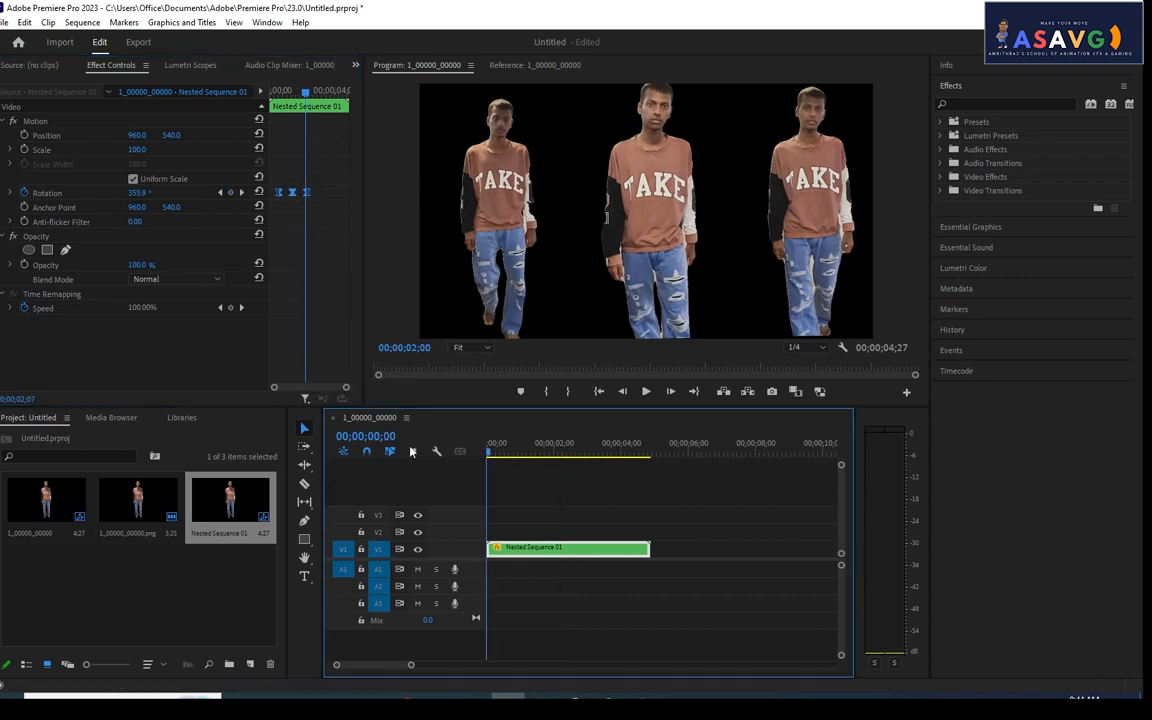
{"action": "key", "text": "space"}
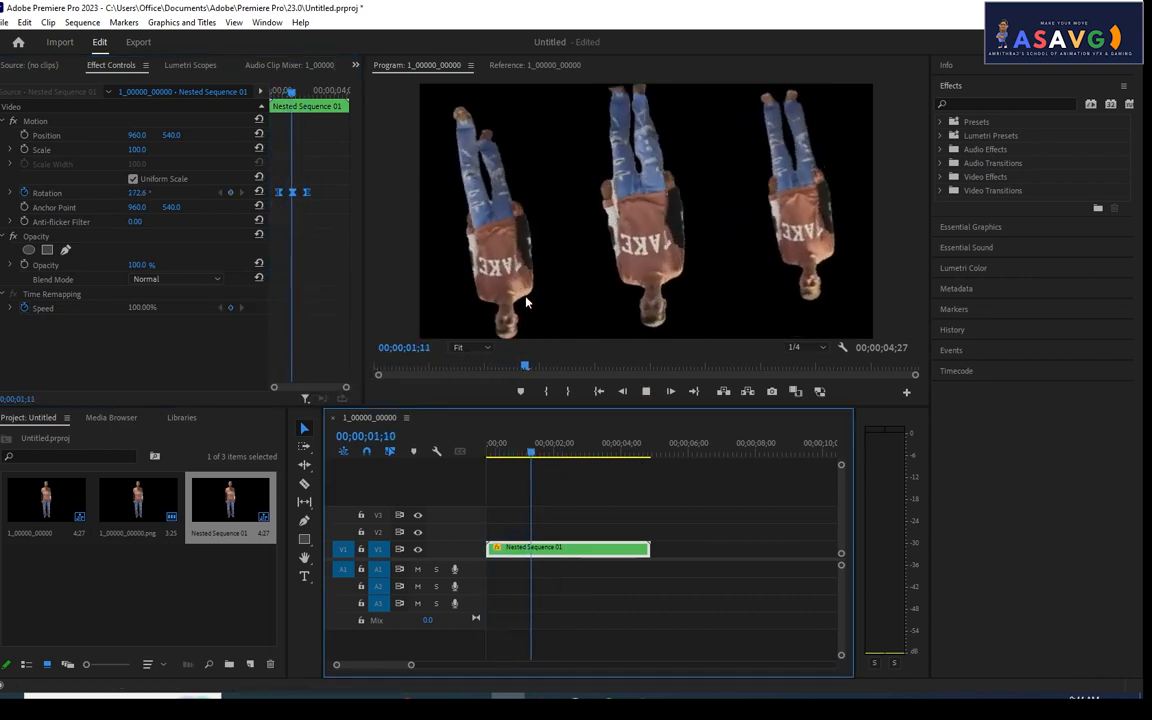
{"action": "key", "text": "space"}
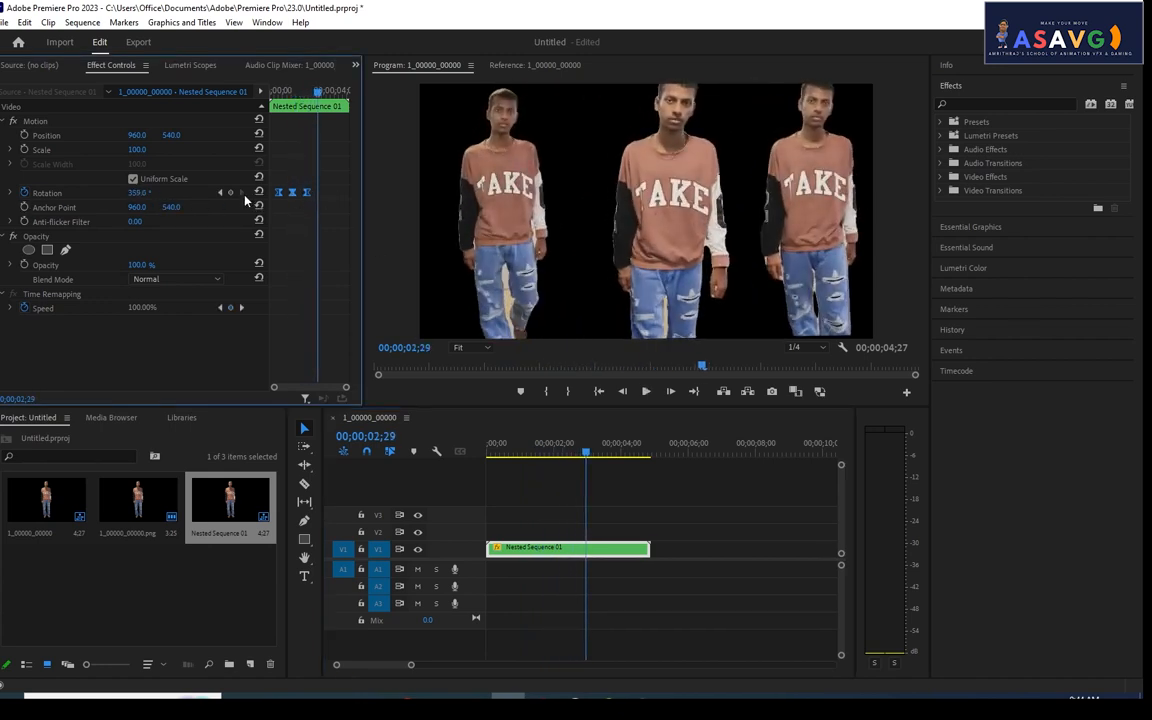
Step: Expand the rotation's value and velocity graphs, remove the middle rotation keyframe and replay the spin from the start
{"action": "left_click", "coordinate": [11, 193]}
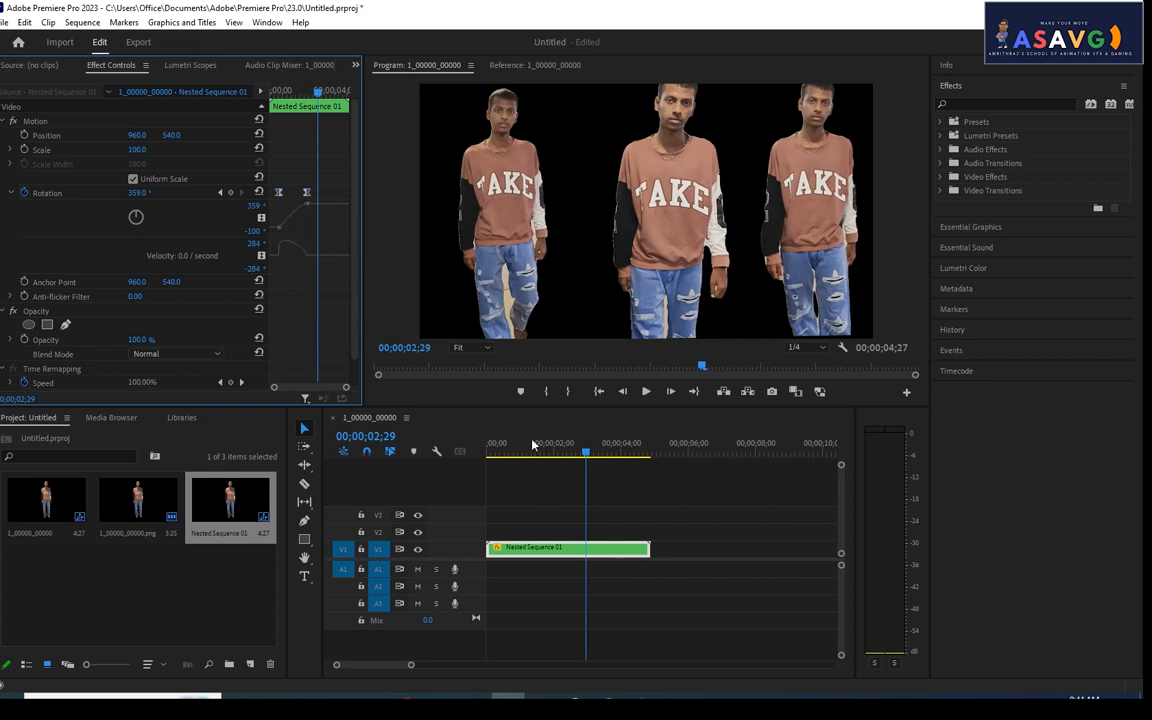
{"action": "left_click_drag", "start_coordinate": [532, 446], "coordinate": [265, 447]}
{"action": "key", "text": "space"}
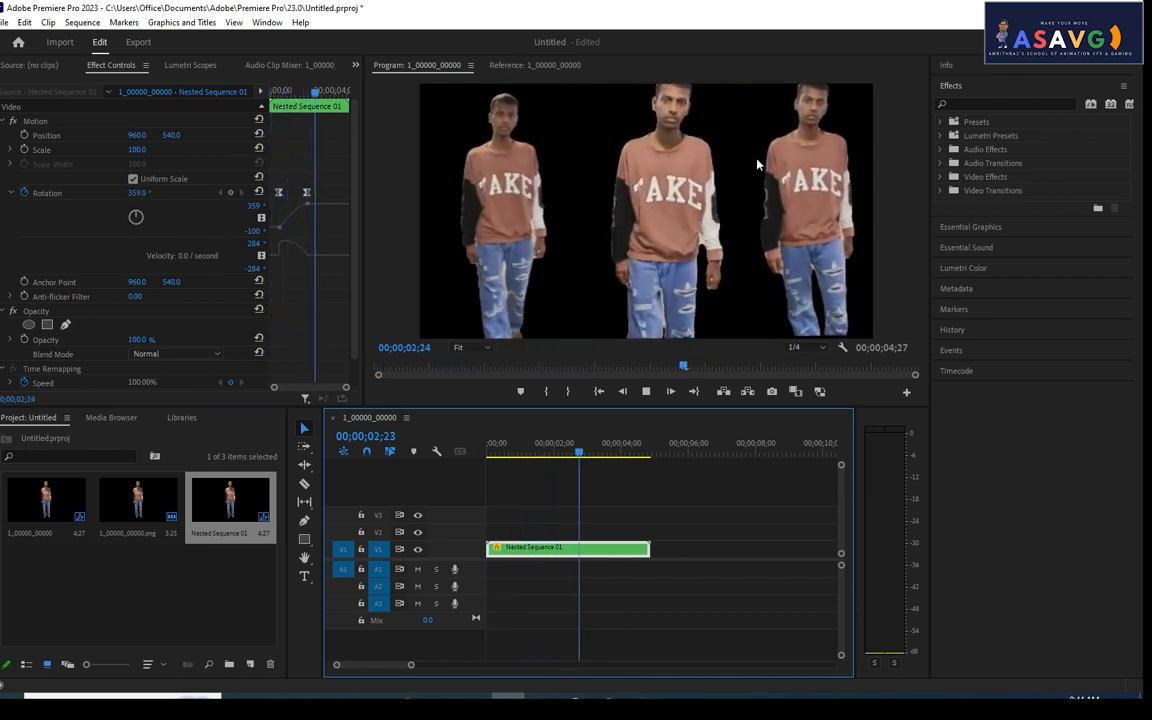
{"action": "key", "text": "space"}
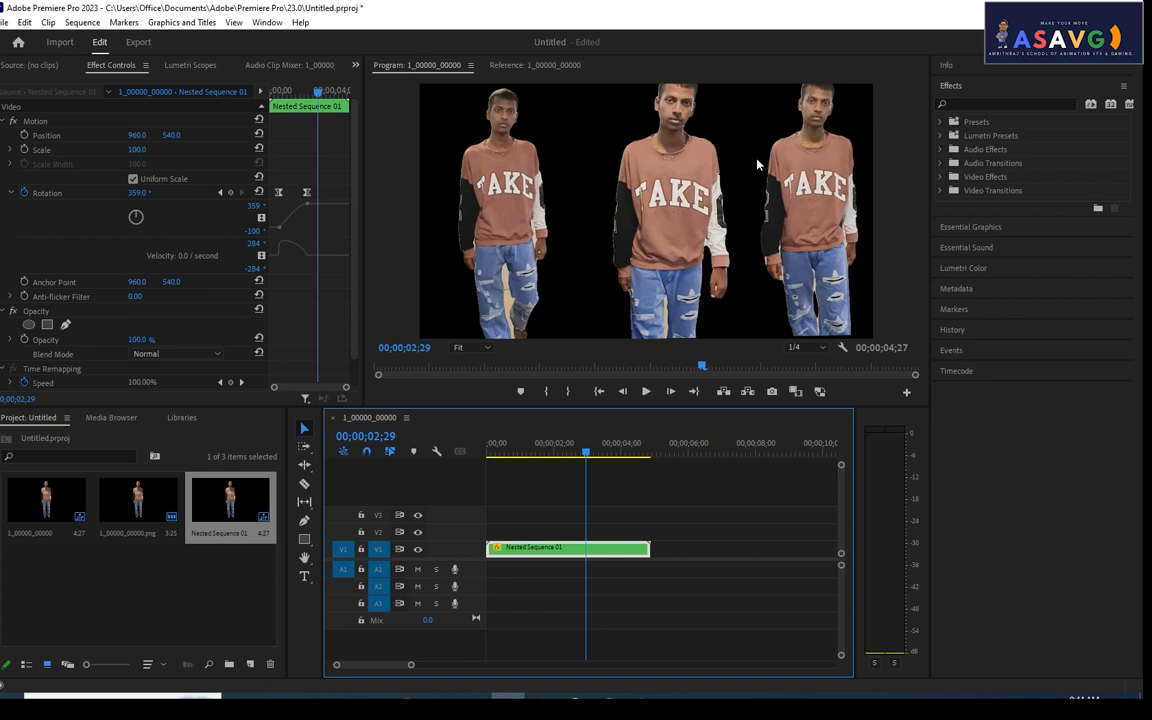
{"action": "key", "text": "Home"}
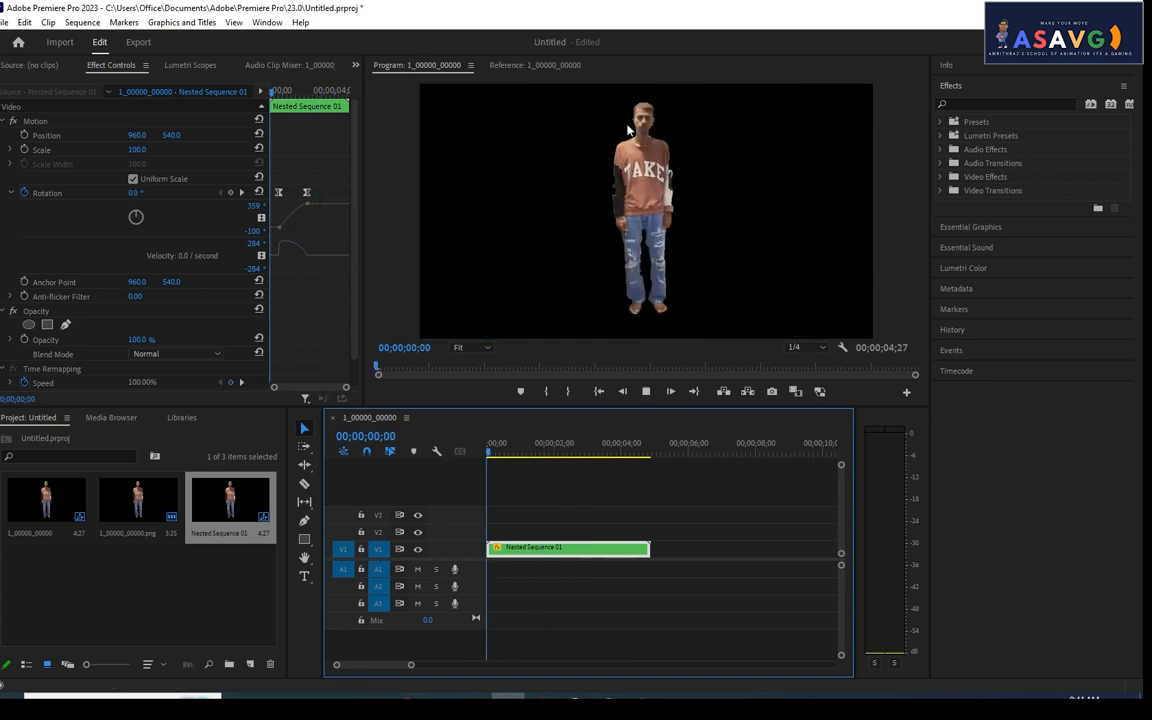
{"action": "key", "text": "space"}
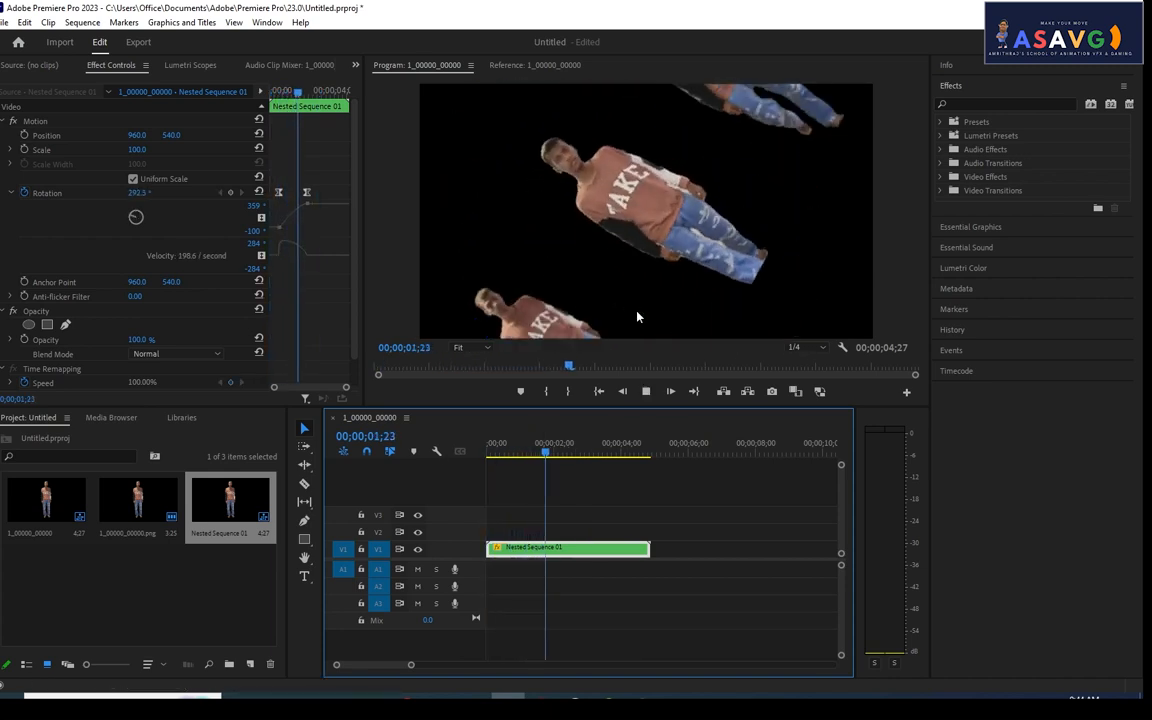
{"action": "key", "text": "space"}
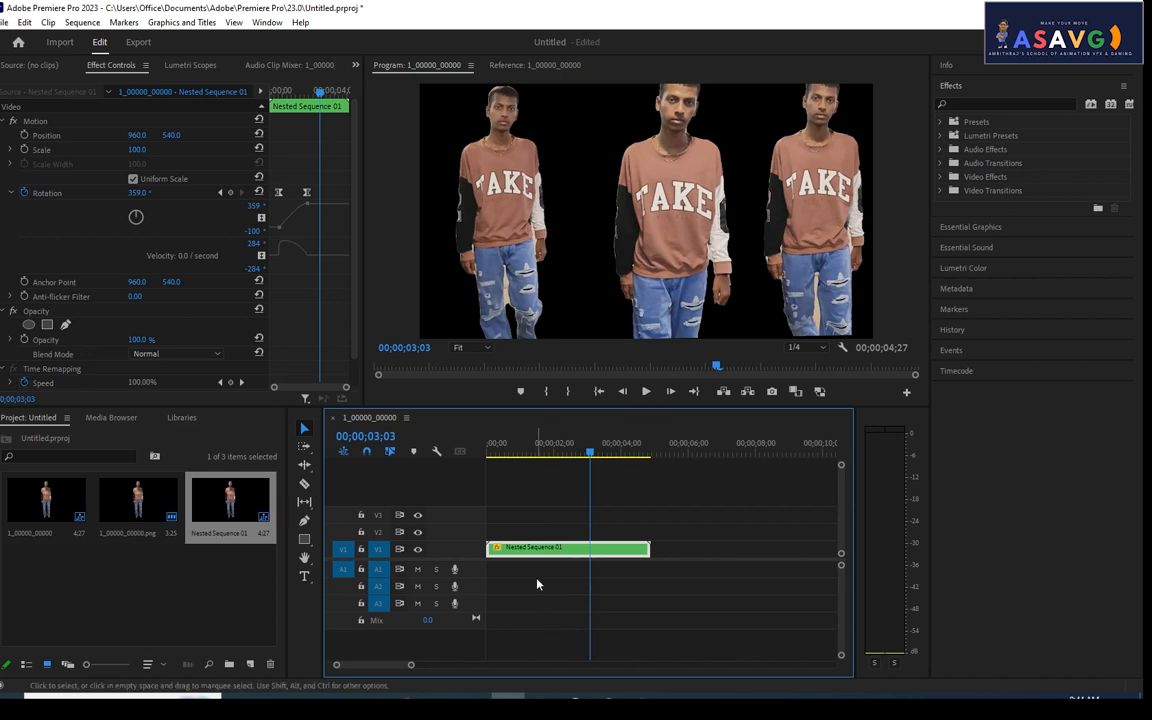
Step: Import VFX.mp4 into the project and place Nested Sequence 01 on the emptied timeline
{"action": "key", "text": "Delete"}
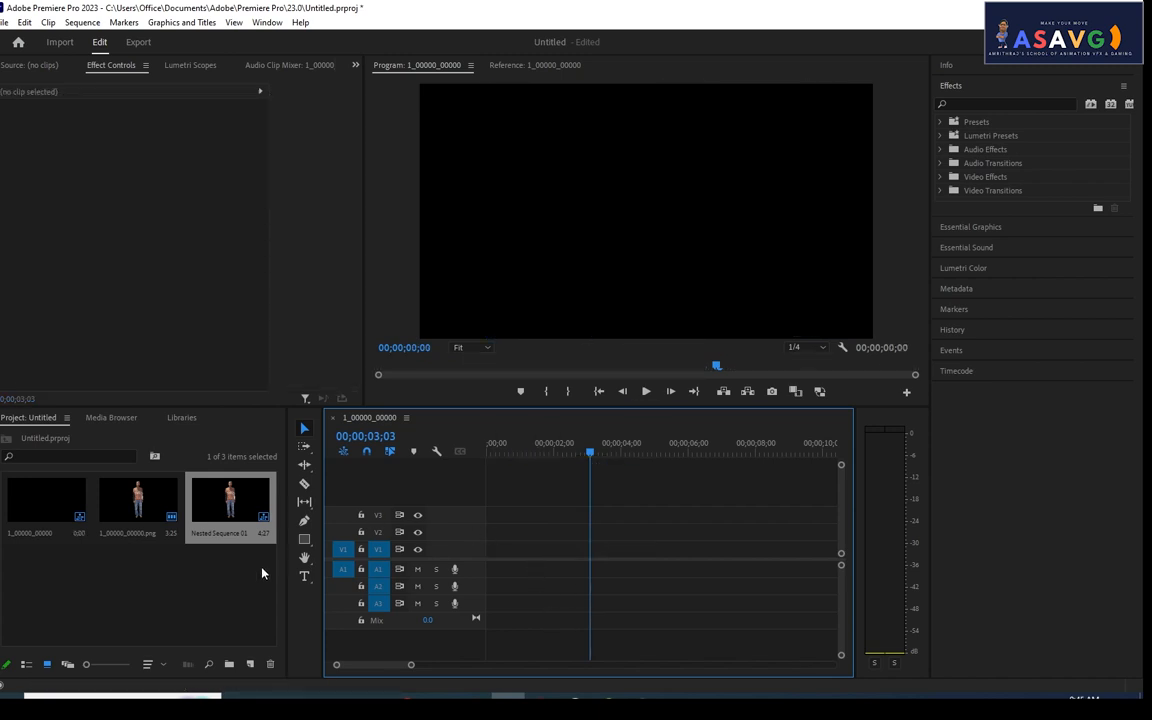
{"action": "double_click", "coordinate": [198, 599]}
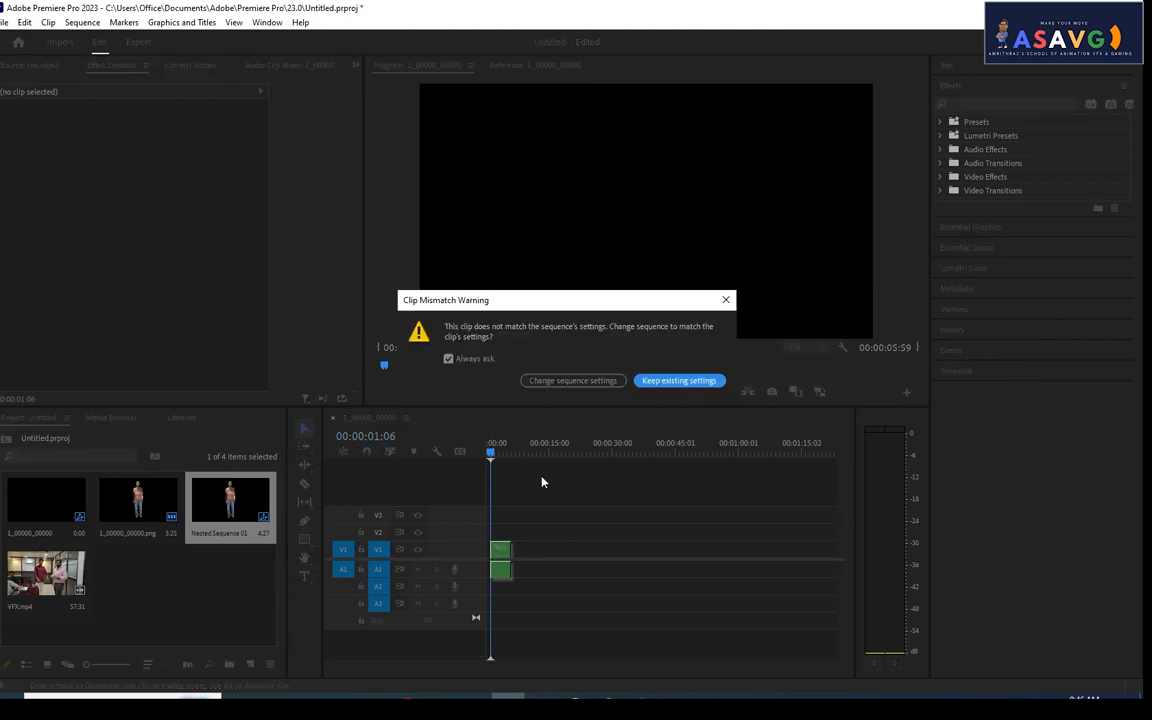
{"action": "left_click", "coordinate": [588, 382]}
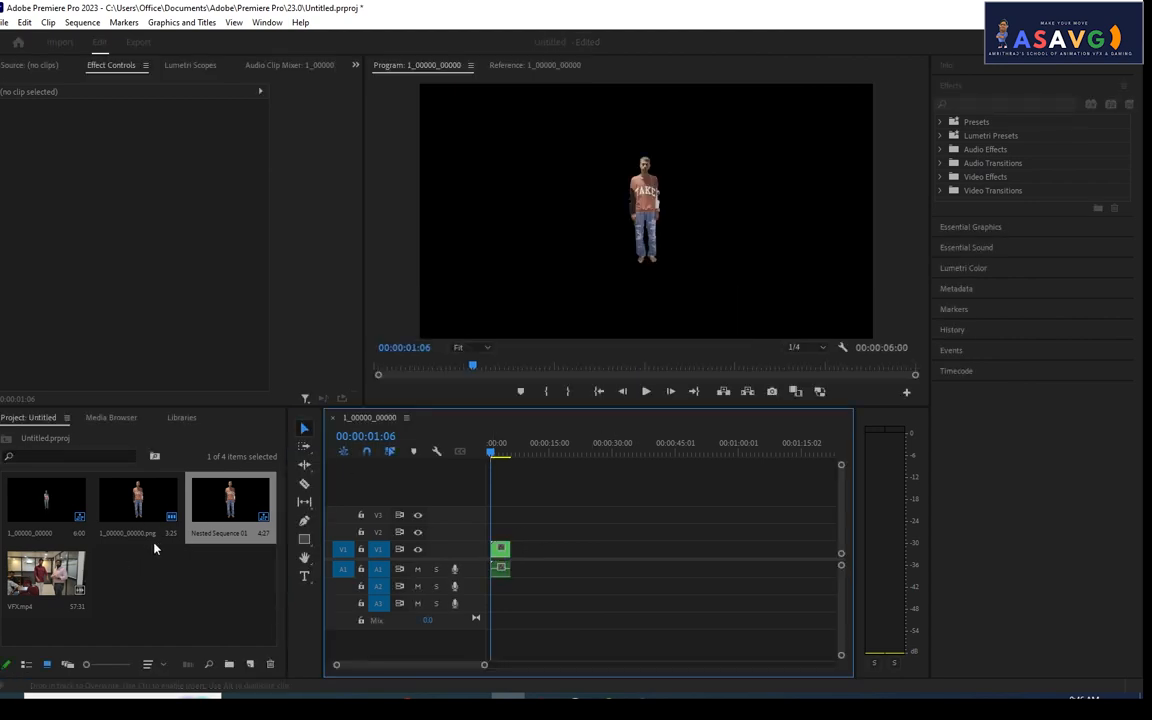
Step: Replace the nested clip with 1_00000_00000.png at the start of V1, closing the gap before it, and play it
{"action": "double_click", "coordinate": [141, 501]}
{"action": "left_click_drag", "start_coordinate": [141, 501], "coordinate": [519, 597]}
{"action": "key", "text": "Delete"}
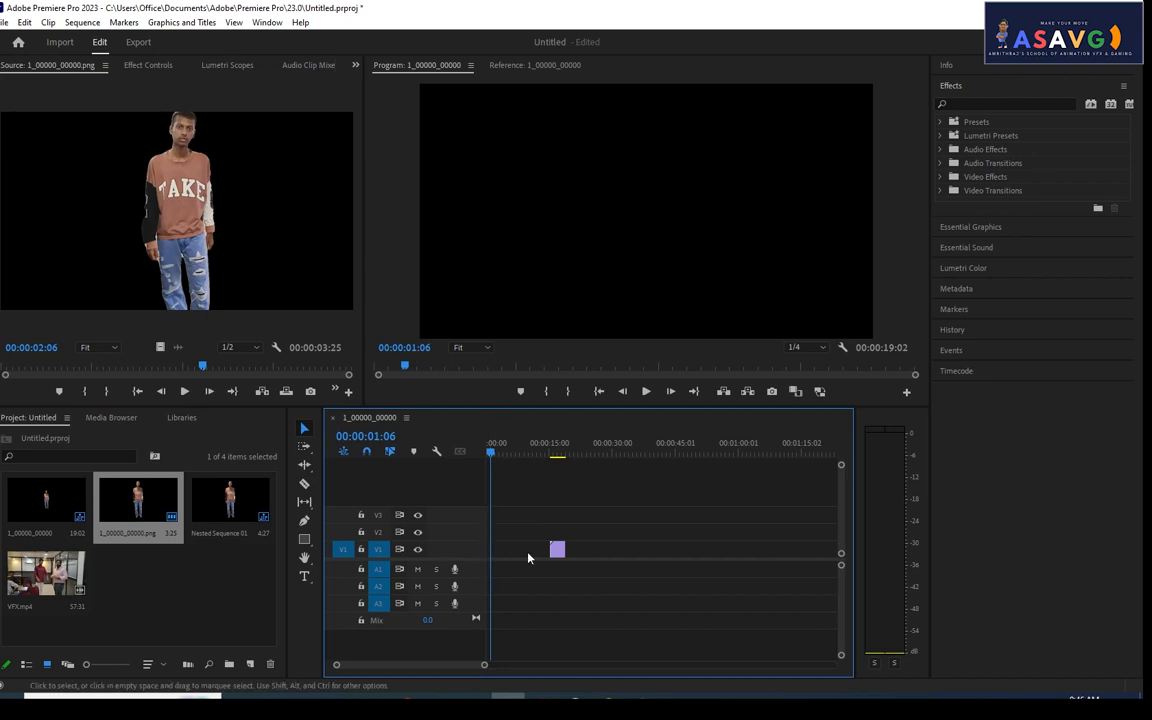
{"action": "right_click", "coordinate": [528, 552]}
{"action": "left_click", "coordinate": [547, 560]}
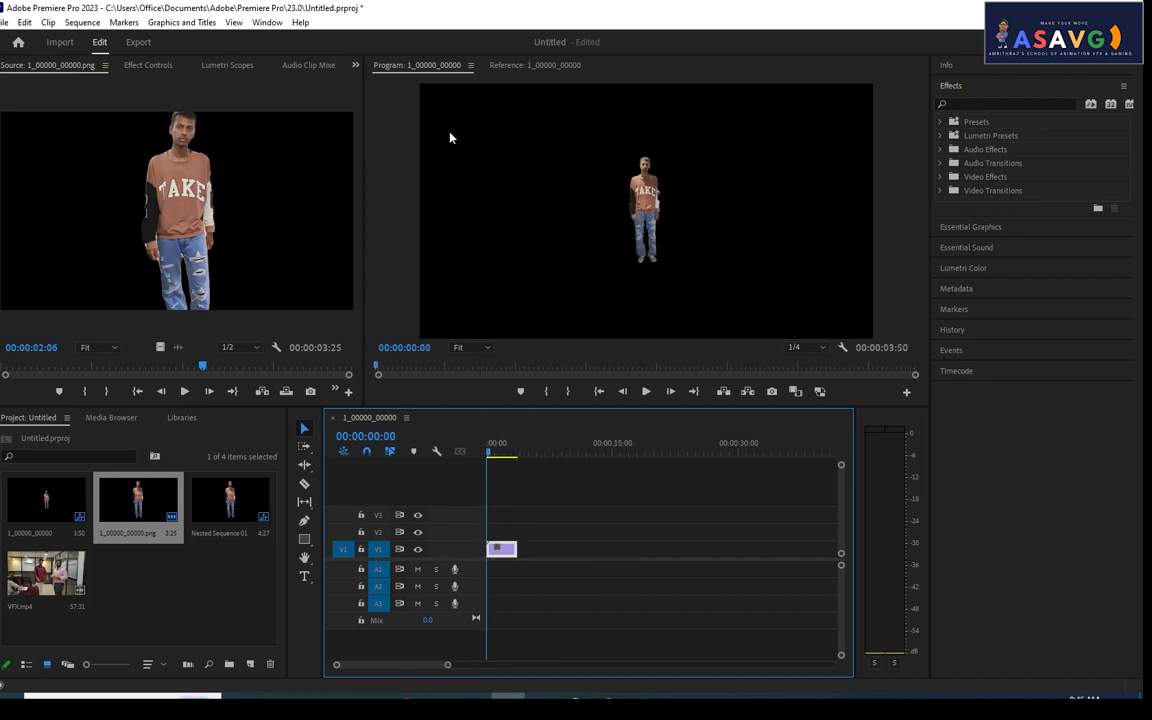
{"action": "key", "text": "equal"}
{"action": "key", "text": "equal"}
{"action": "key", "text": "space"}
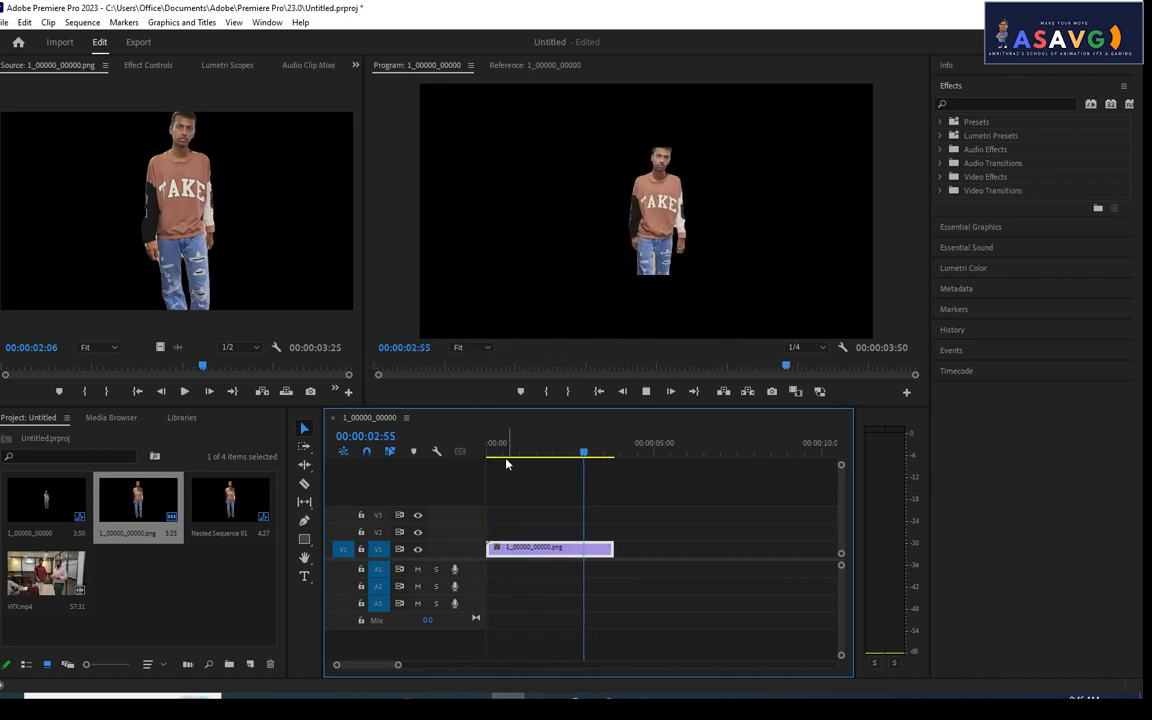
{"action": "mouse_move", "coordinate": [529, 457]}
{"action": "left_mouse_down"}
{"action": "mouse_move", "coordinate": [555, 457]}
{"action": "mouse_move", "coordinate": [538, 457]}
{"action": "left_mouse_up"}
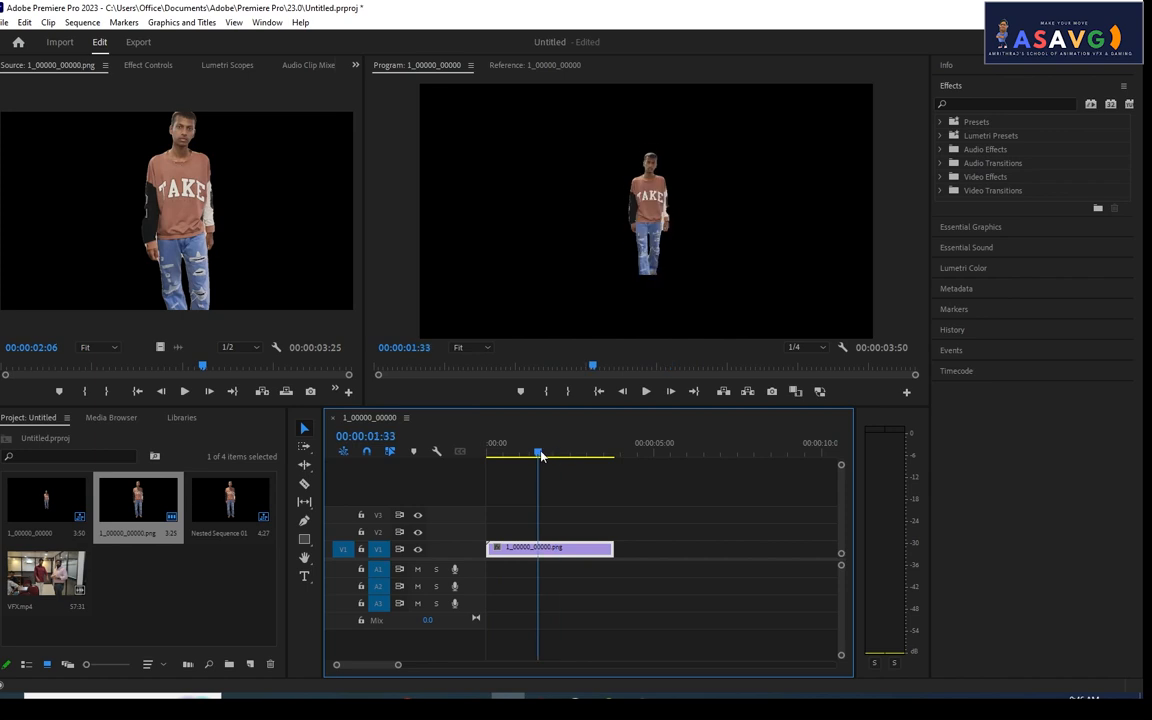
Step: Set the PNG sequence clip's scale to 188 and play it from the start
{"action": "left_click", "coordinate": [149, 66]}
{"action": "mouse_move", "coordinate": [142, 150]}
{"action": "left_mouse_down"}
{"action": "mouse_move", "coordinate": [158, 150]}
{"action": "mouse_move", "coordinate": [147, 149]}
{"action": "left_mouse_up"}
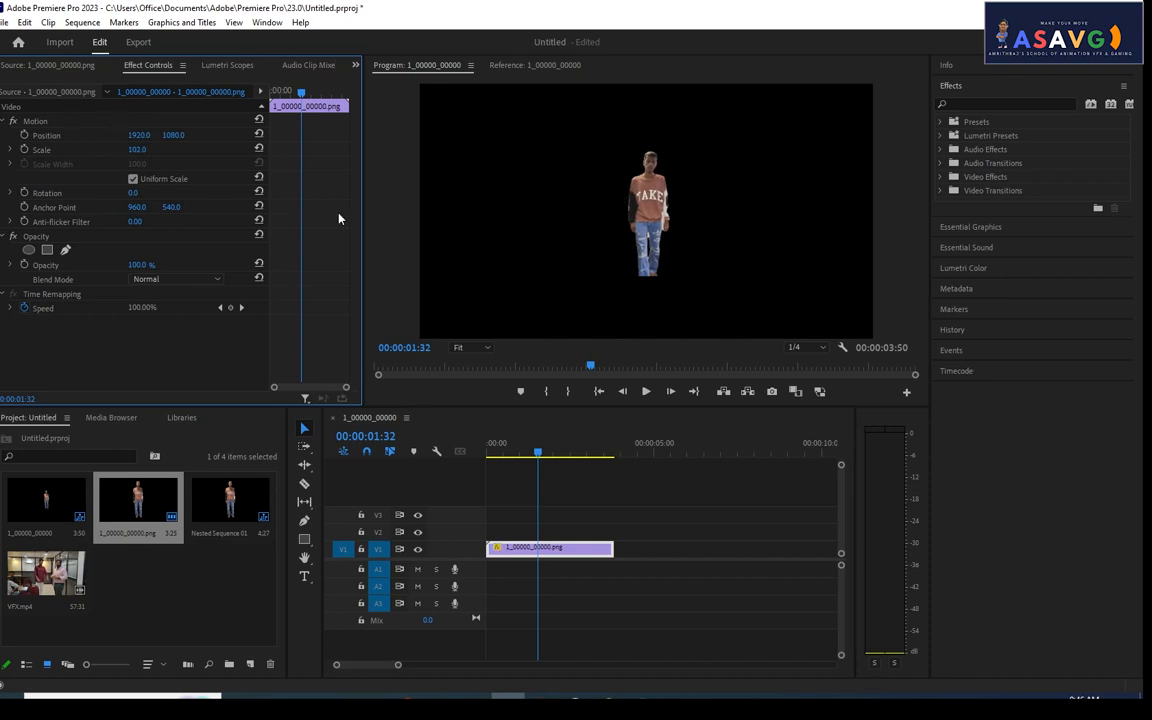
{"action": "left_click", "coordinate": [662, 208]}
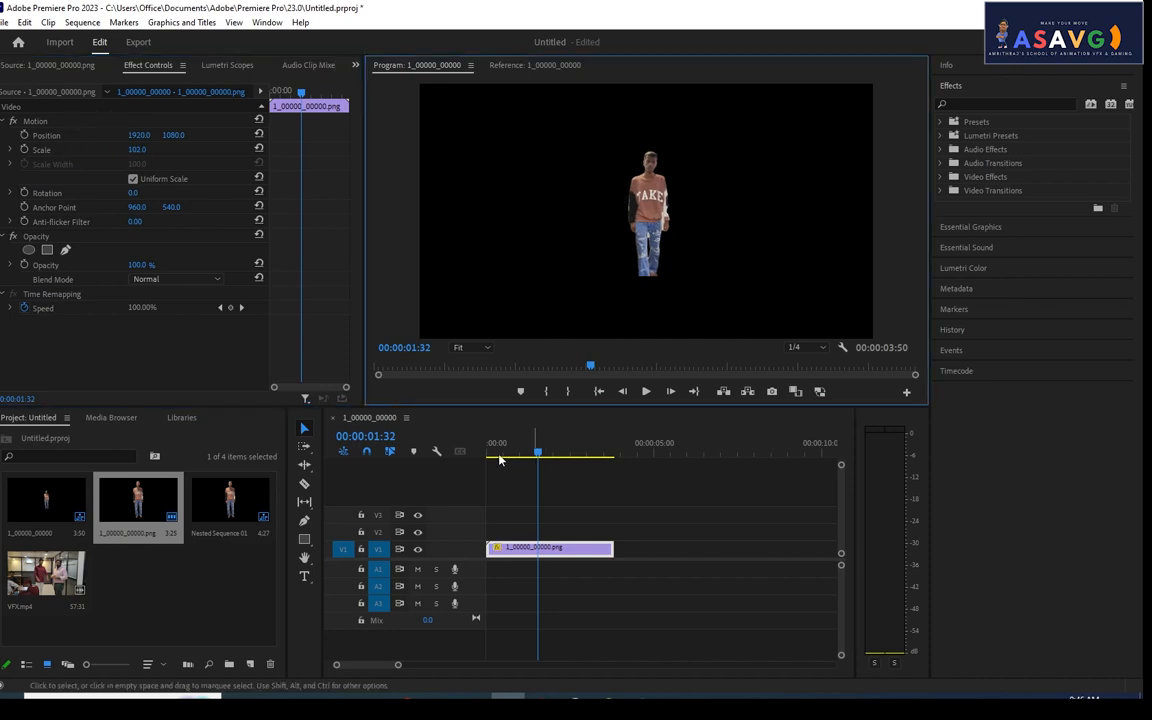
{"action": "left_click_drag", "start_coordinate": [538, 451], "coordinate": [459, 467]}
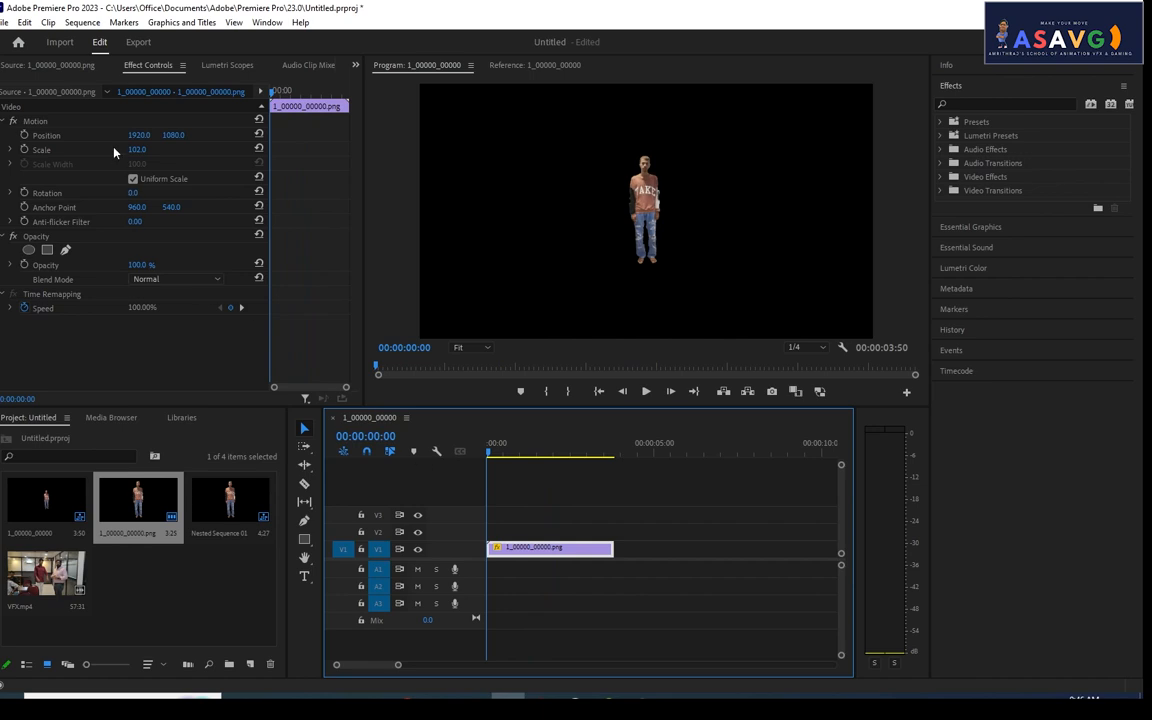
{"action": "left_click_drag", "start_coordinate": [136, 149], "coordinate": [222, 149]}
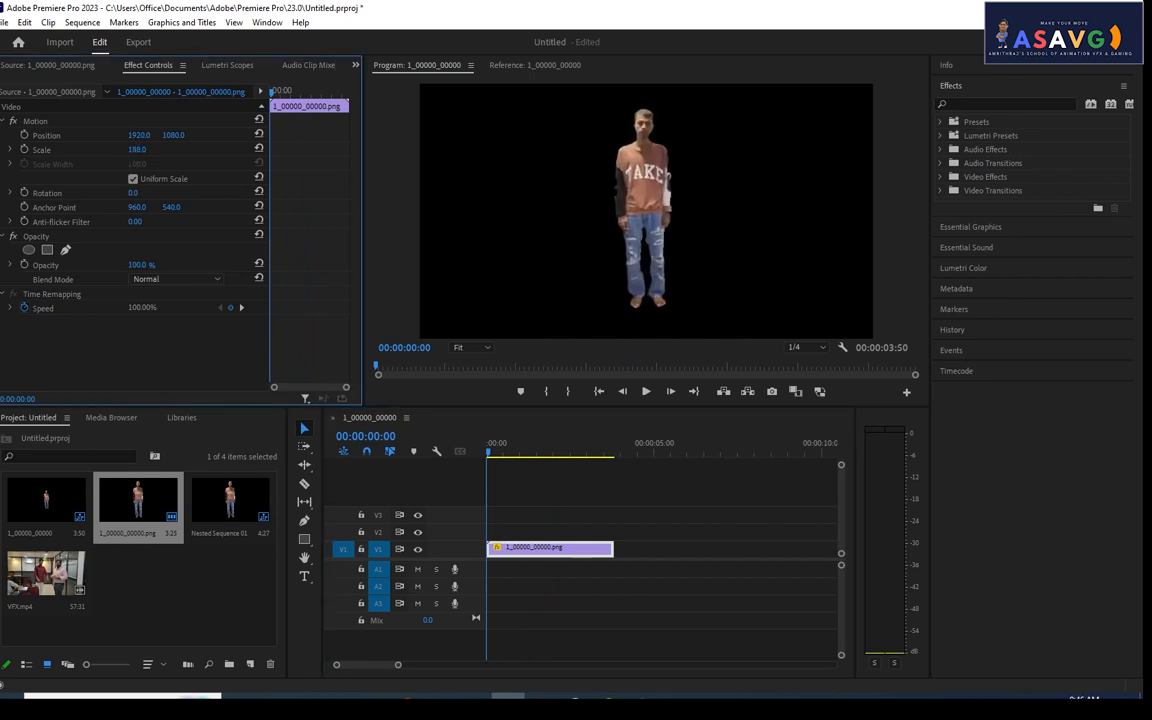
{"action": "left_click", "coordinate": [514, 455]}
{"action": "left_click_drag", "start_coordinate": [521, 457], "coordinate": [478, 456]}
{"action": "key", "text": "space"}
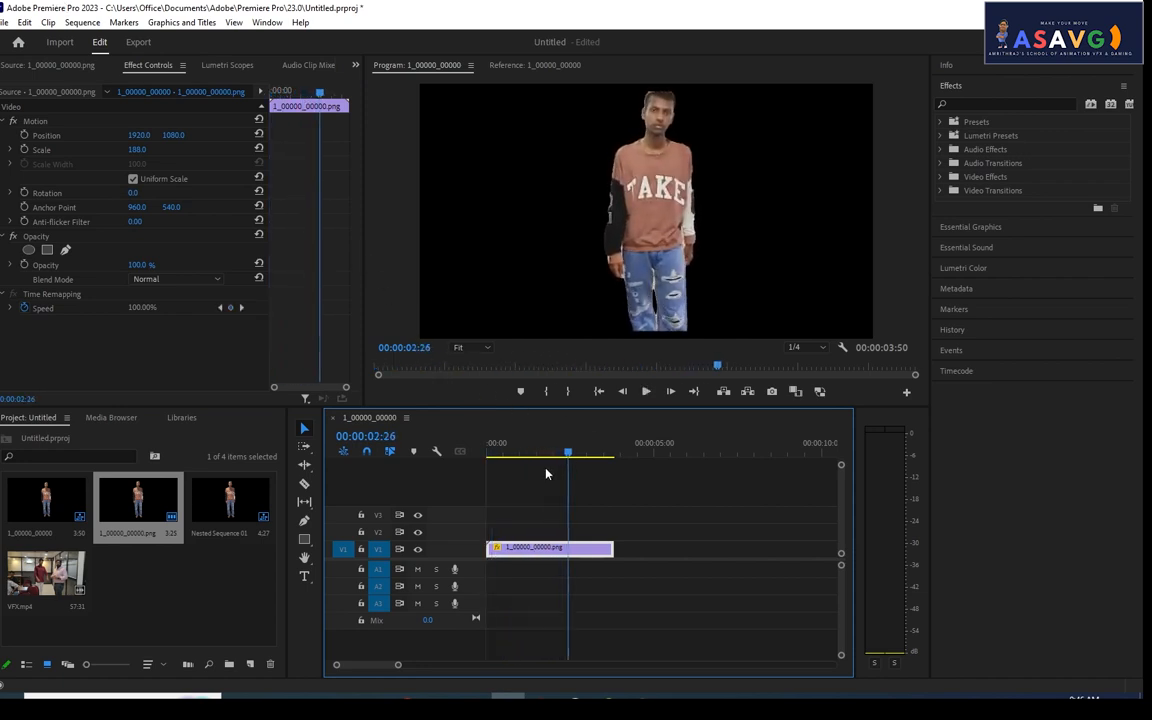
Step: Split the PNG sequence clip at 00:00:01:59 and move its second half up to V2
{"action": "left_click_drag", "start_coordinate": [517, 455], "coordinate": [553, 460]}
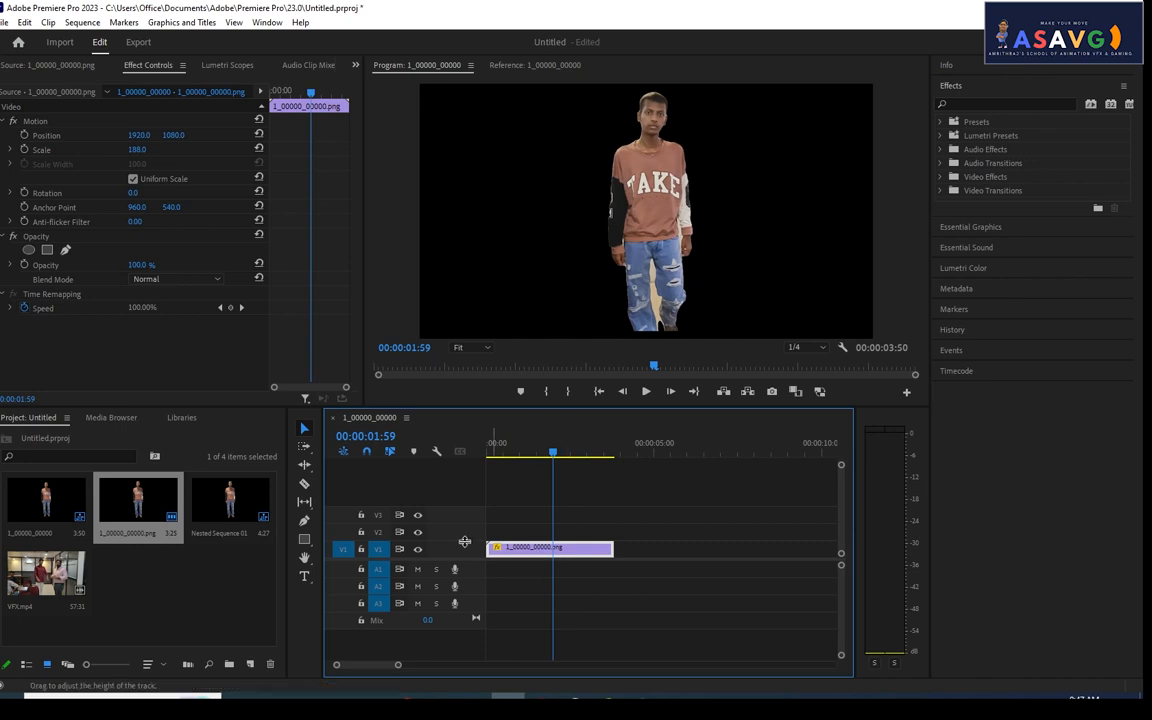
{"action": "key", "text": "c"}
{"action": "left_click", "coordinate": [555, 549]}
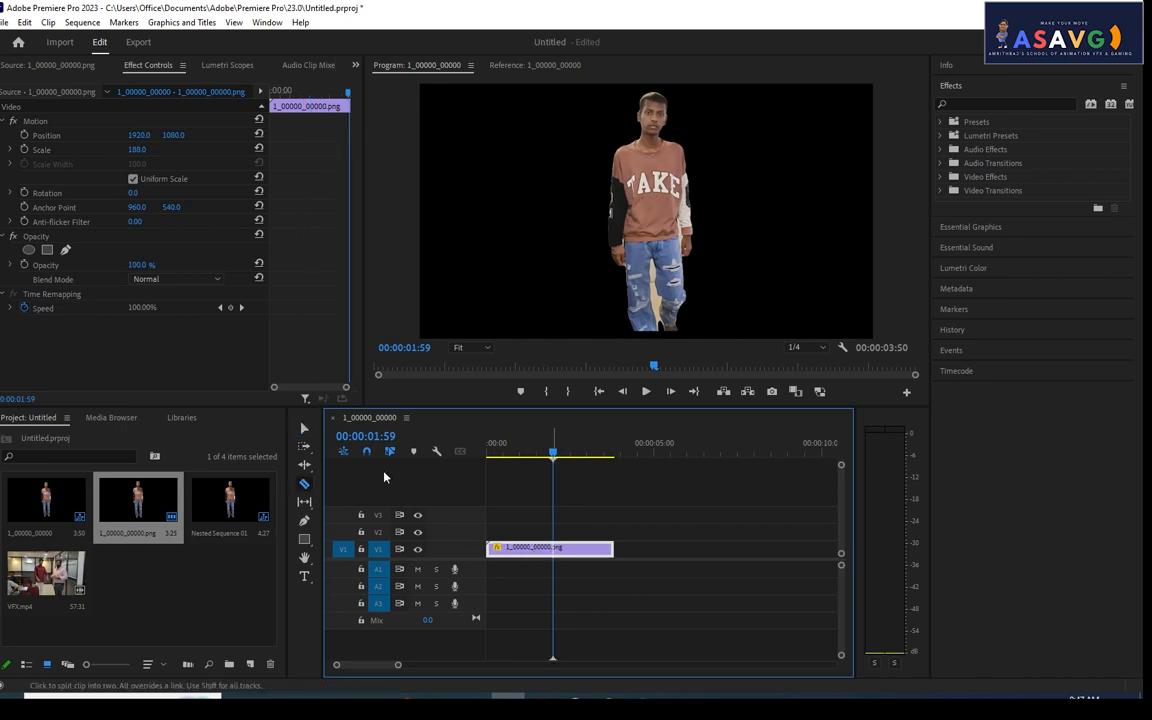
{"action": "left_click", "coordinate": [304, 429]}
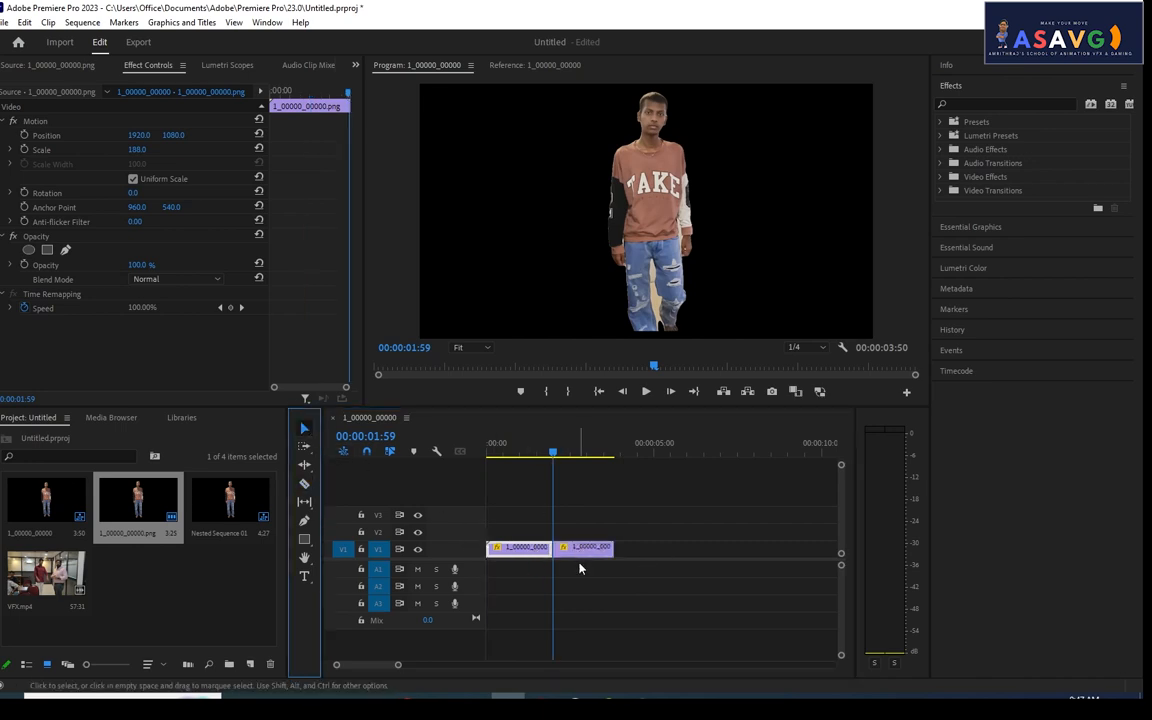
{"action": "left_click_drag", "start_coordinate": [580, 549], "coordinate": [586, 532]}
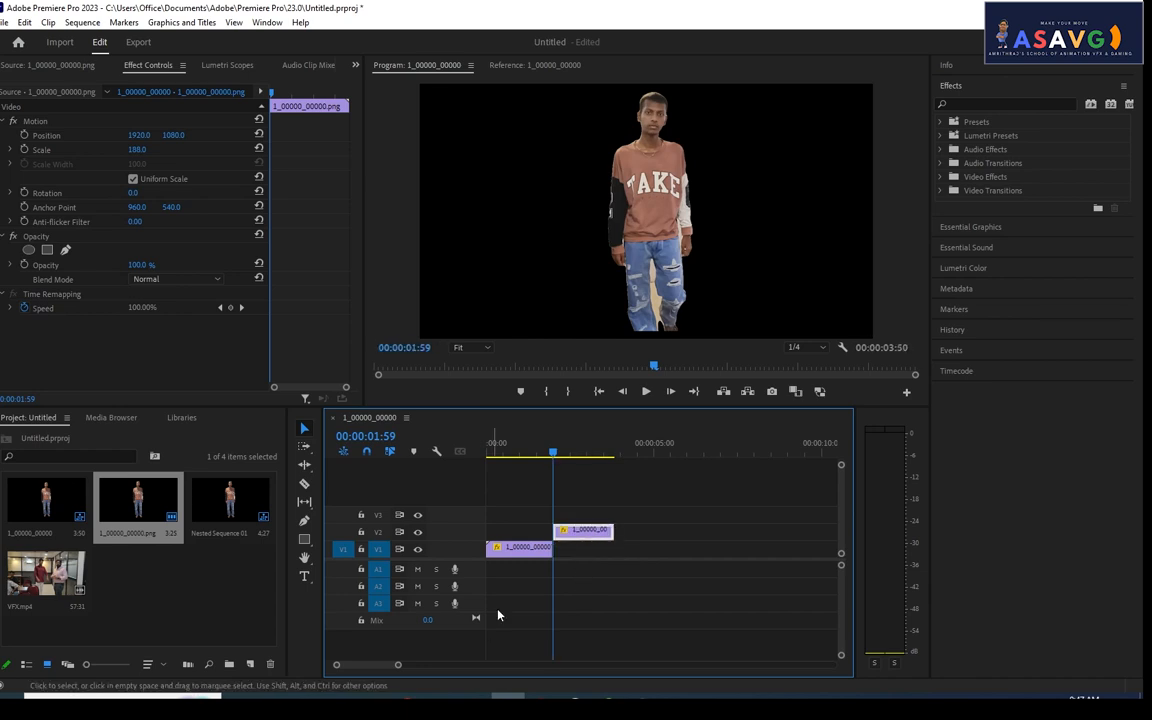
Step: Apply a rectangular opacity mask to the first half of the clip on V1
{"action": "left_click", "coordinate": [553, 455]}
{"action": "left_click_drag", "start_coordinate": [553, 455], "coordinate": [571, 458]}
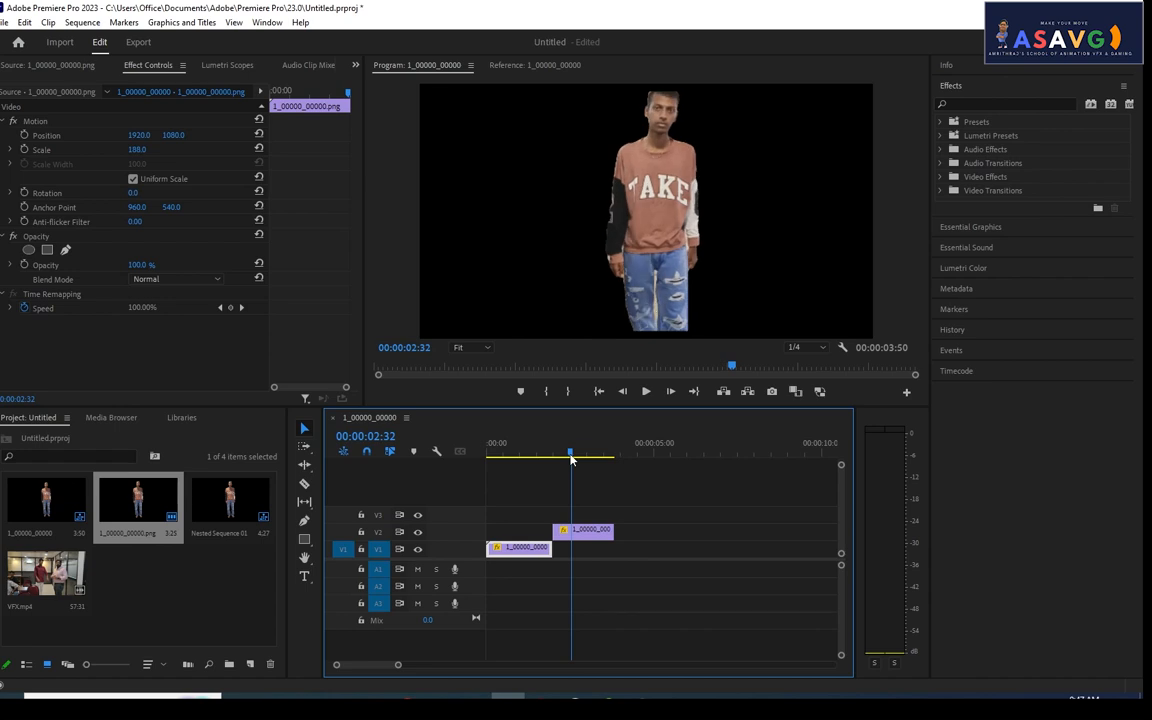
{"action": "left_click", "coordinate": [46, 250]}
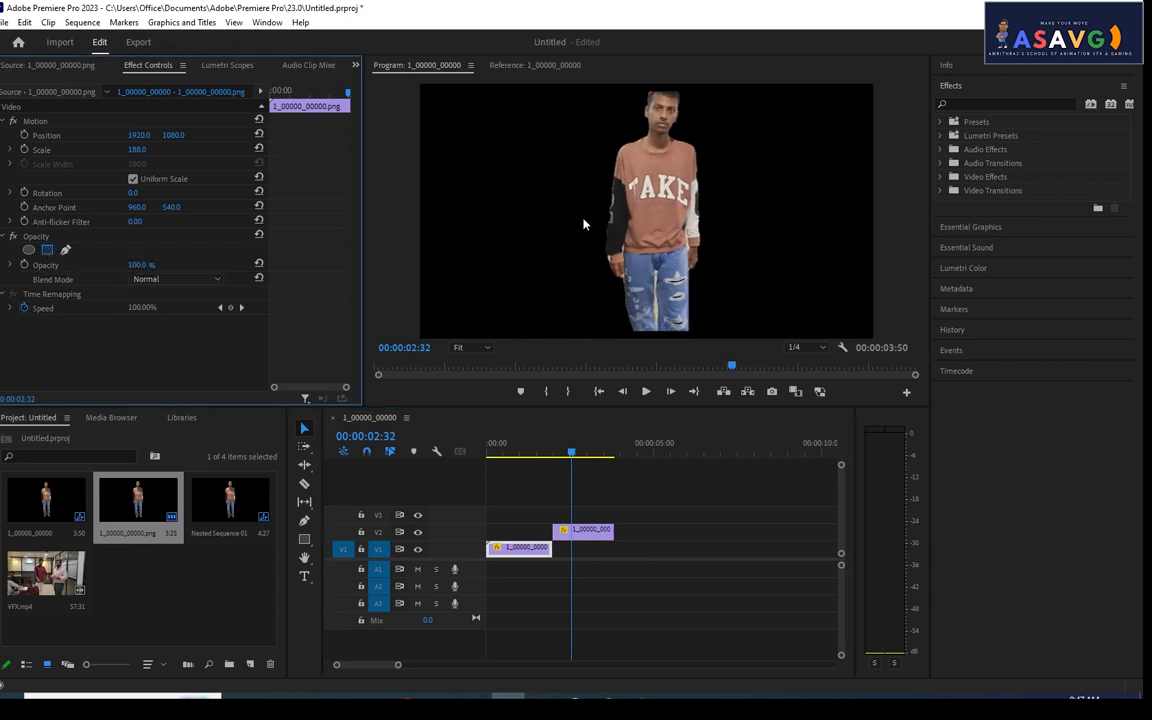
Step: Draw a closed freeform opacity mask around the man's head and chest on the V2 clip at 00:00:02:32
{"action": "left_click", "coordinate": [593, 540]}
{"action": "left_click", "coordinate": [46, 250]}
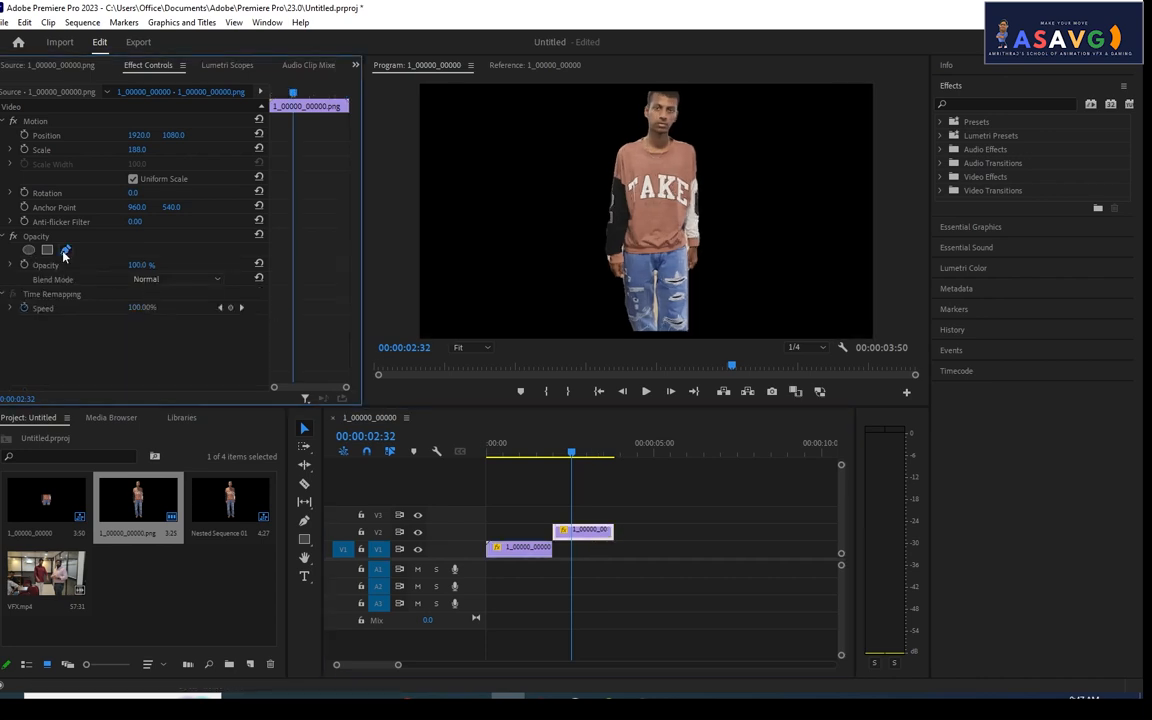
{"action": "left_click", "coordinate": [590, 210]}
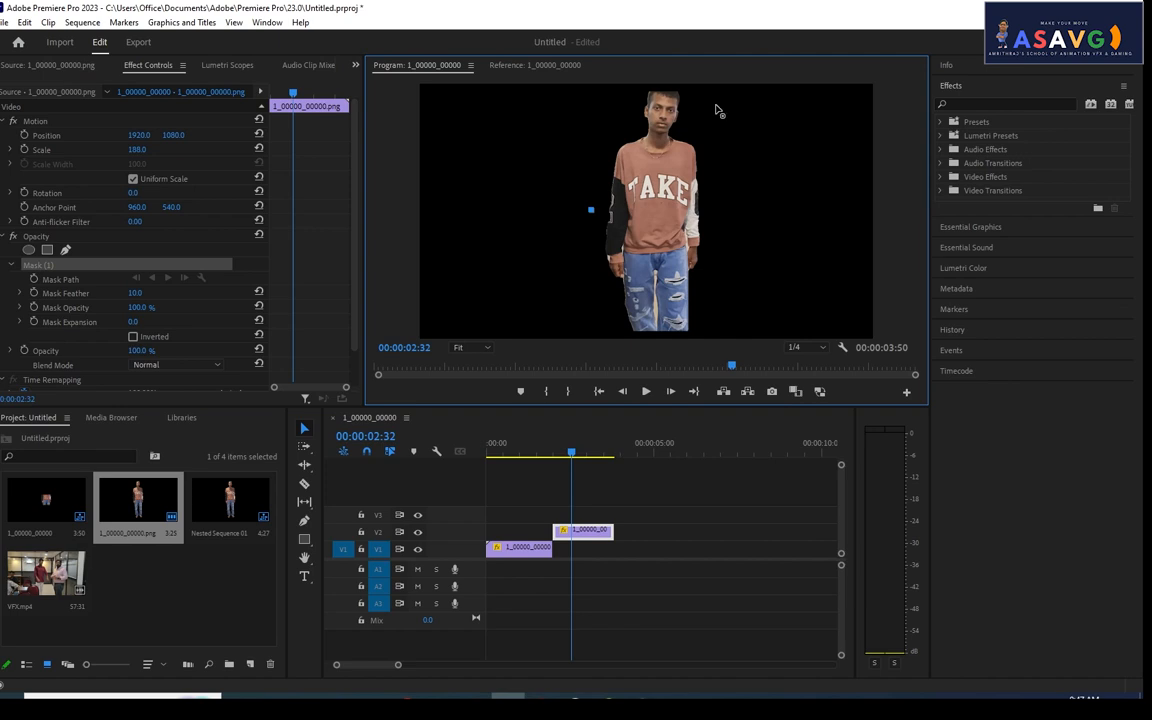
{"action": "left_click", "coordinate": [709, 206]}
{"action": "left_click", "coordinate": [729, 124]}
{"action": "left_click", "coordinate": [709, 95]}
{"action": "left_click", "coordinate": [645, 92]}
{"action": "left_click", "coordinate": [611, 96]}
{"action": "left_click", "coordinate": [601, 116]}
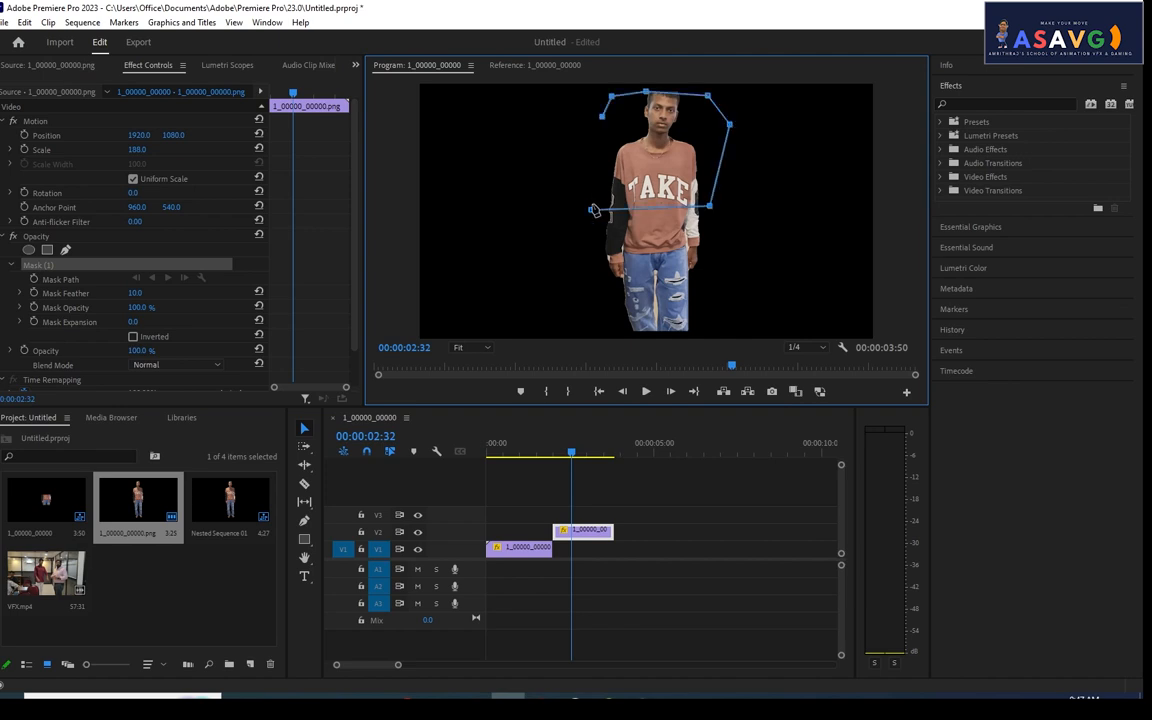
{"action": "left_click", "coordinate": [596, 136]}
{"action": "left_click", "coordinate": [591, 210]}
{"action": "left_click", "coordinate": [596, 208]}
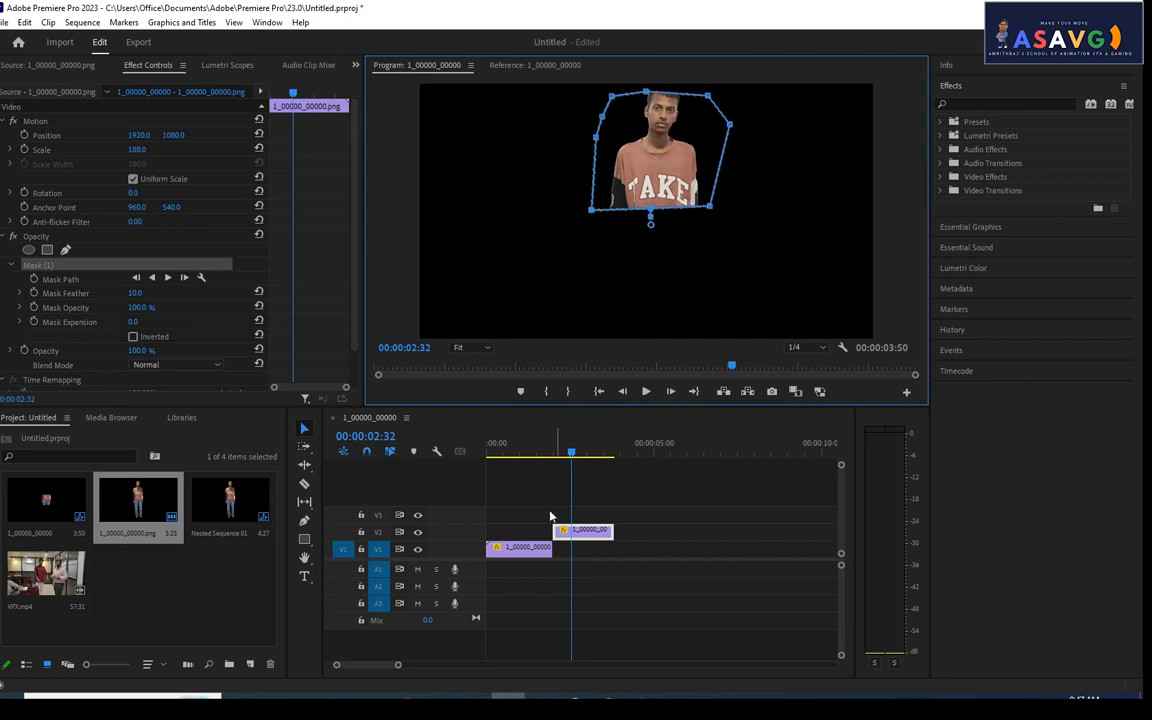
Step: Play the sequence from the beginning to review the masks on both clips
{"action": "left_click", "coordinate": [551, 494]}
{"action": "key", "text": "Home"}
{"action": "key", "text": "space"}
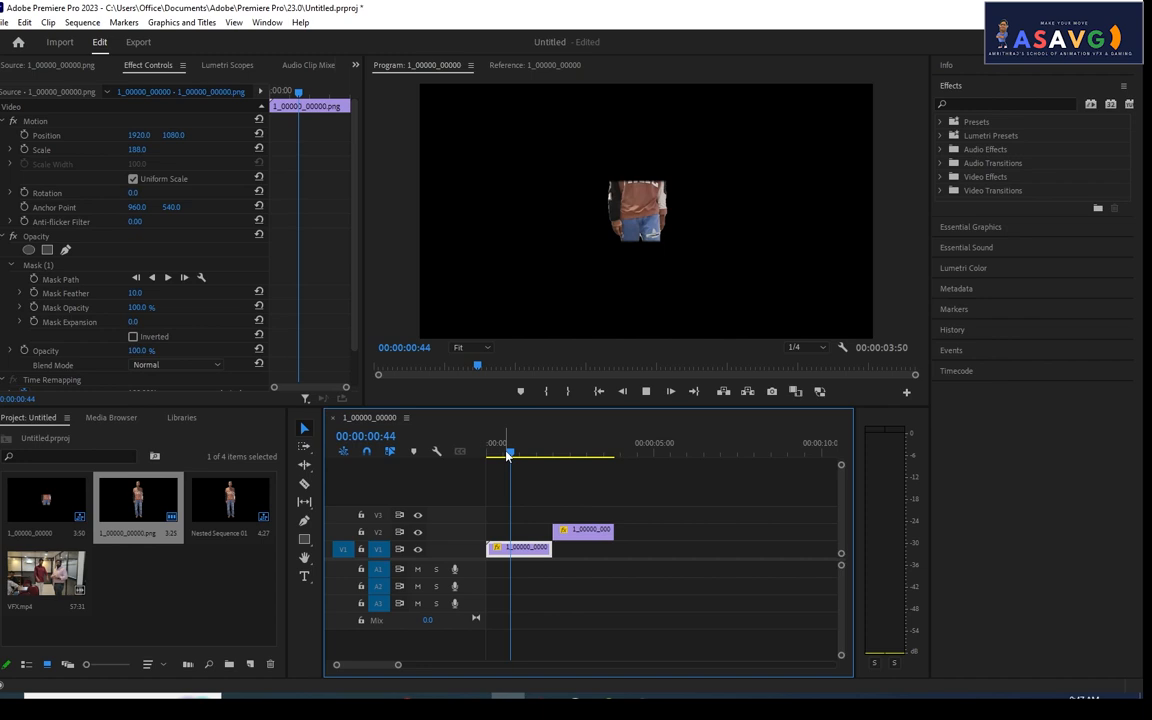
Step: Delete the rectangular opacity mask from the first clip on V1
{"action": "left_click_drag", "start_coordinate": [508, 455], "coordinate": [555, 455]}
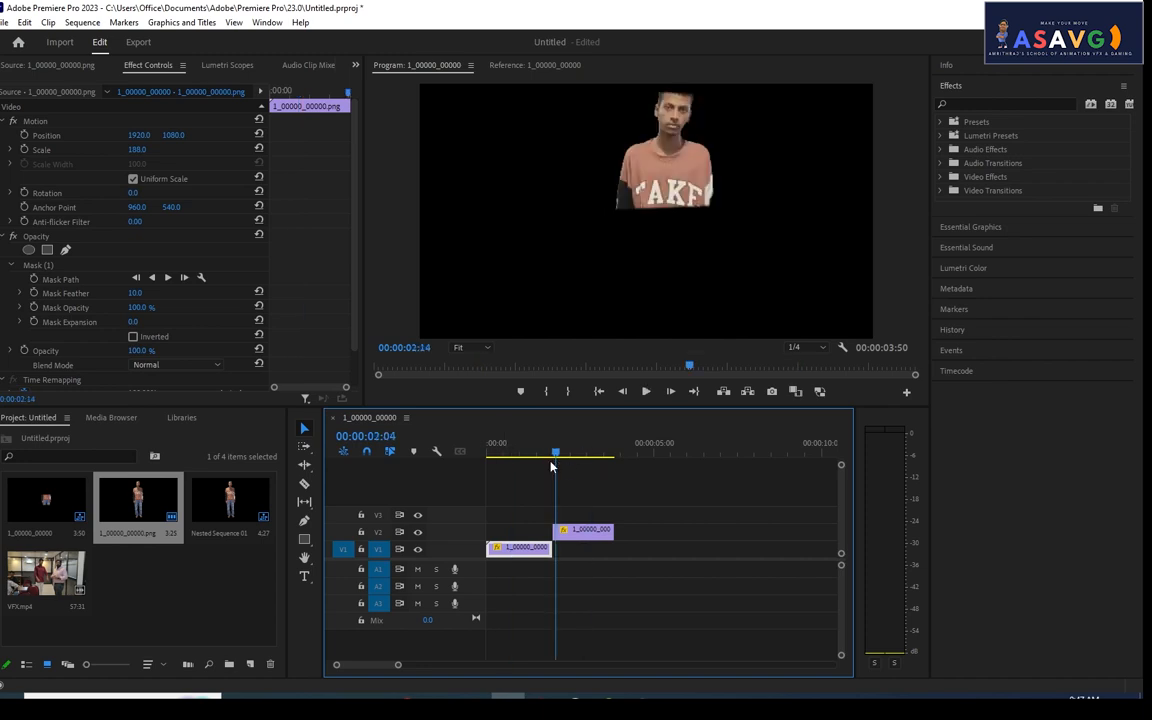
{"action": "left_click_drag", "start_coordinate": [551, 466], "coordinate": [534, 457]}
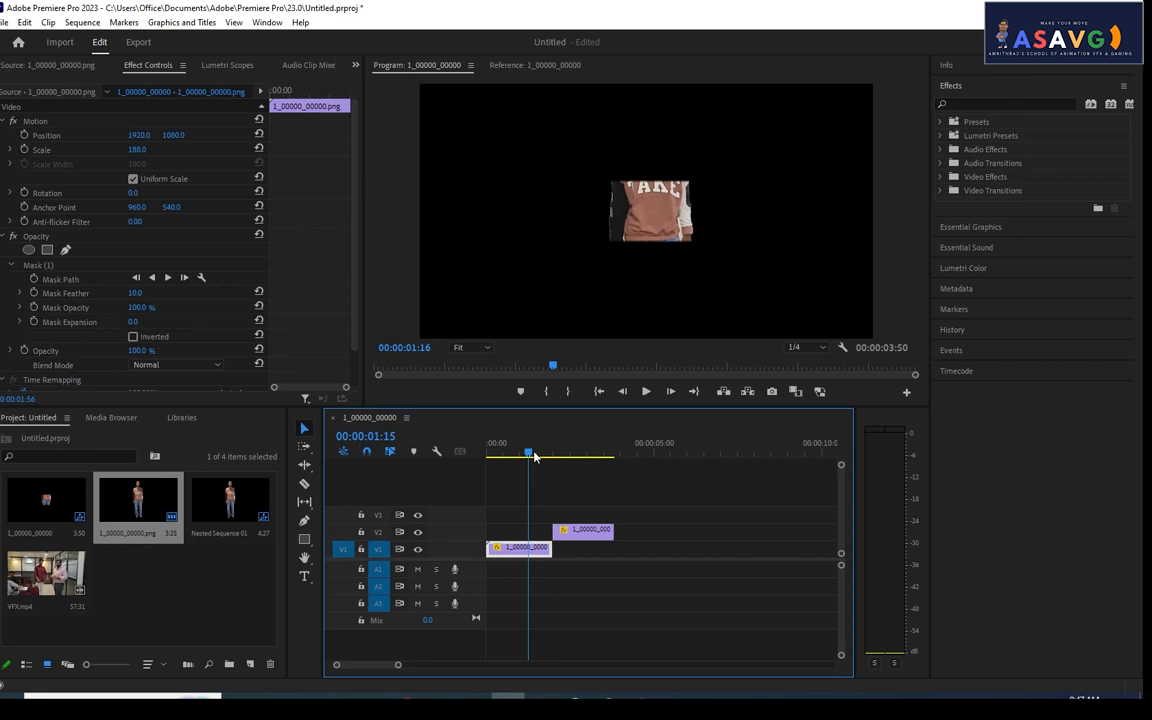
{"action": "left_click", "coordinate": [39, 266]}
{"action": "key", "text": "Delete"}
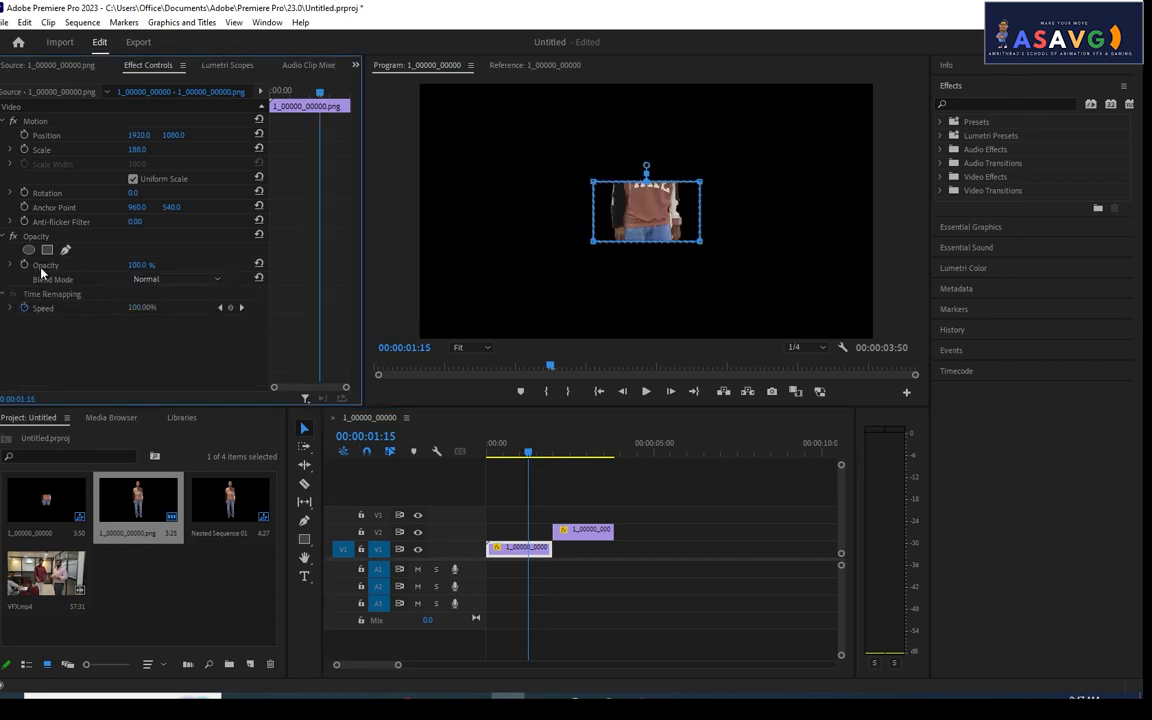
Step: Play and scrub across the cut to review the change from the unmasked V1 clip to the masked V2 clip
{"action": "key", "text": "space"}
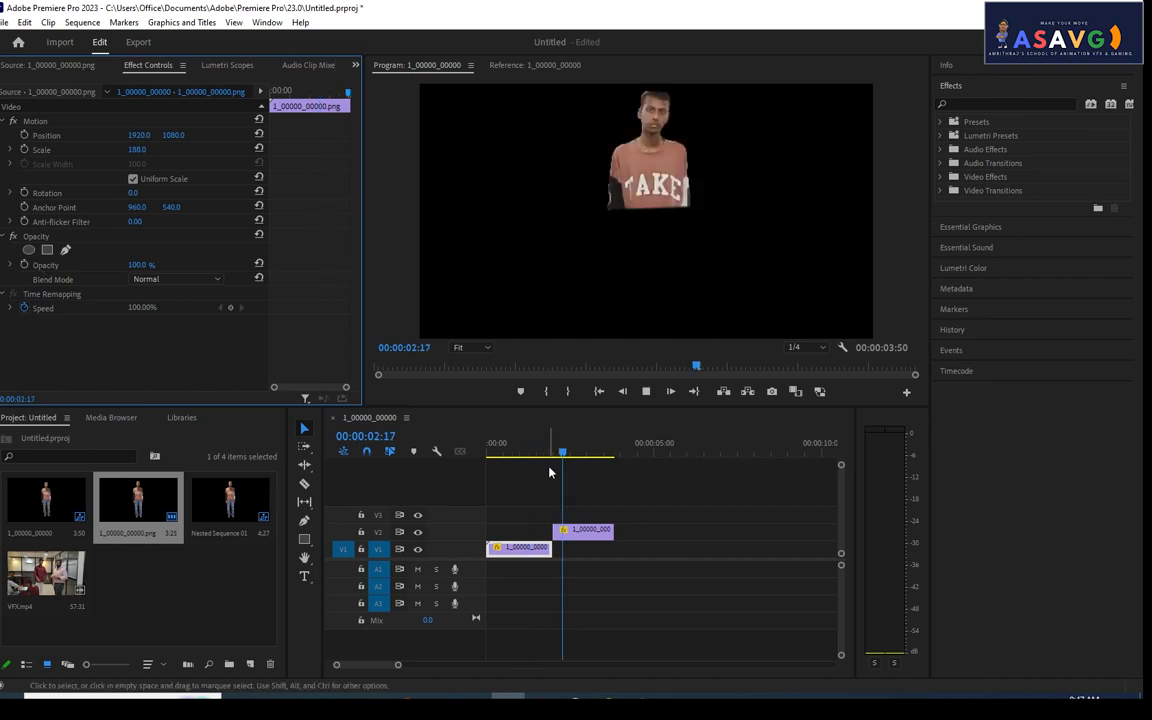
{"action": "left_click", "coordinate": [531, 451]}
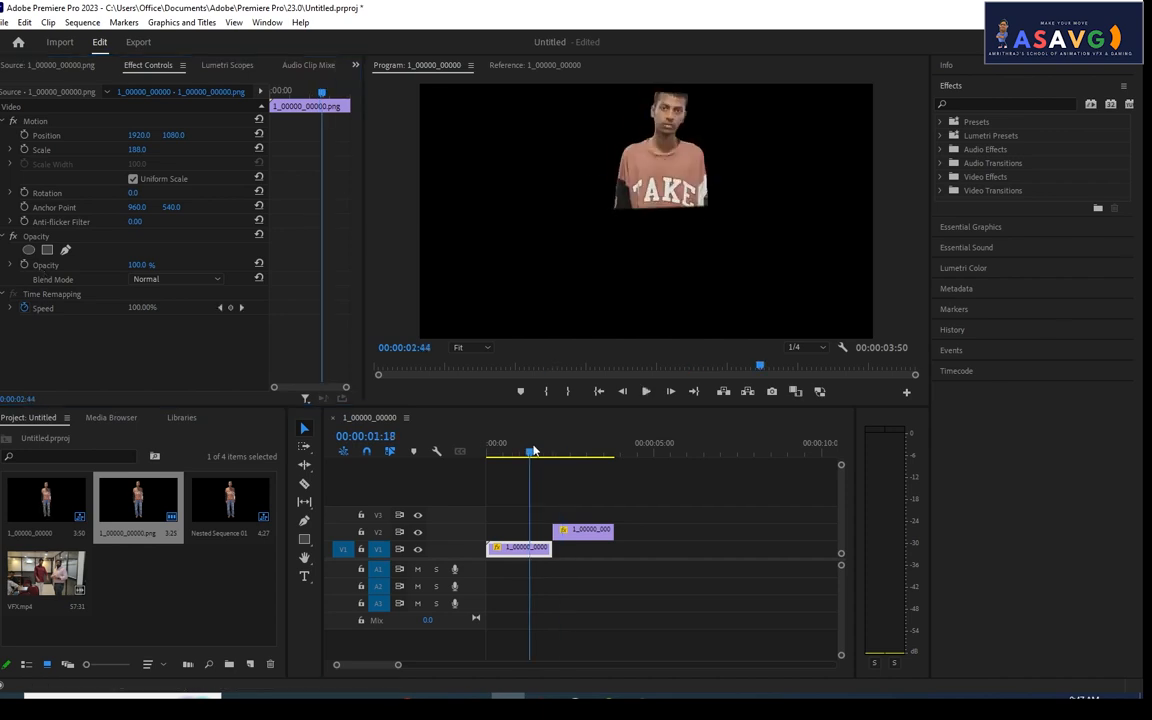
{"action": "left_click", "coordinate": [540, 452]}
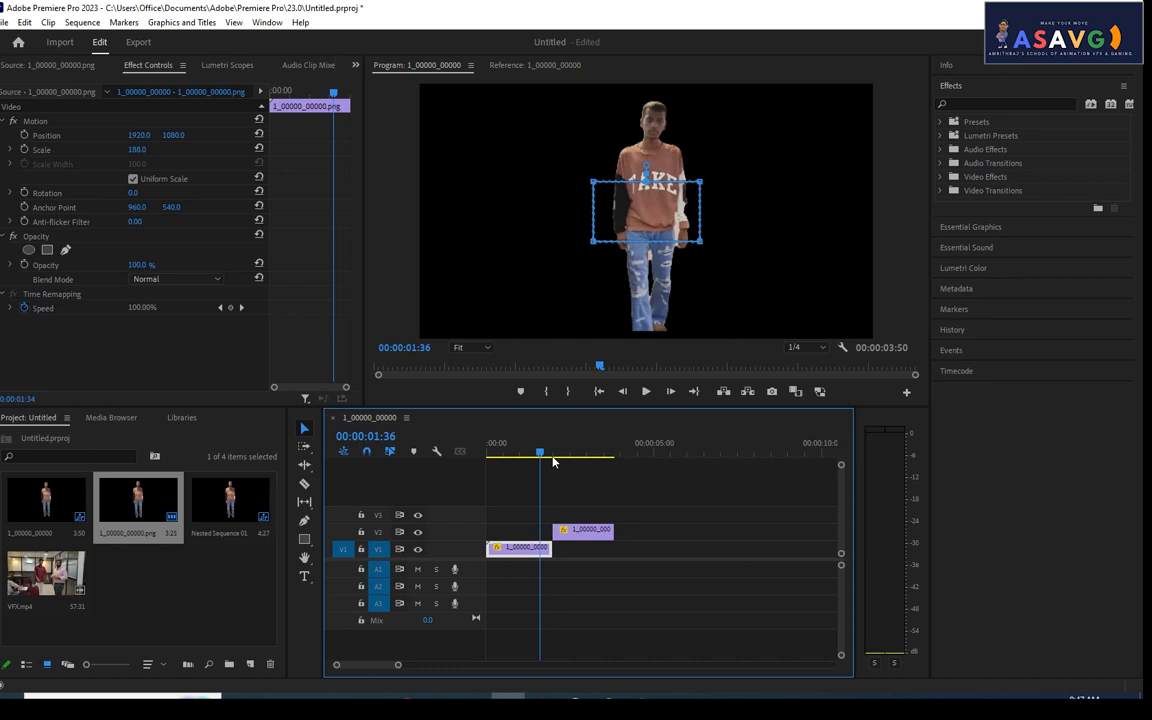
{"action": "left_click_drag", "start_coordinate": [553, 462], "coordinate": [544, 473]}
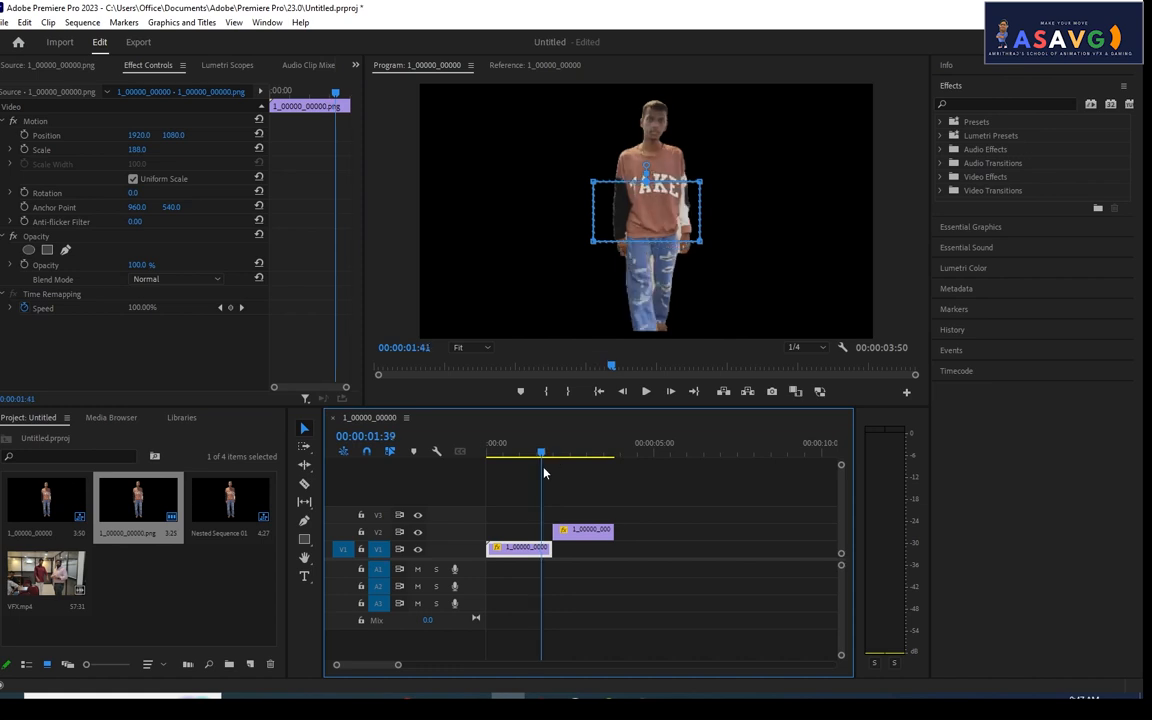
{"action": "left_click_drag", "start_coordinate": [544, 473], "coordinate": [567, 452]}
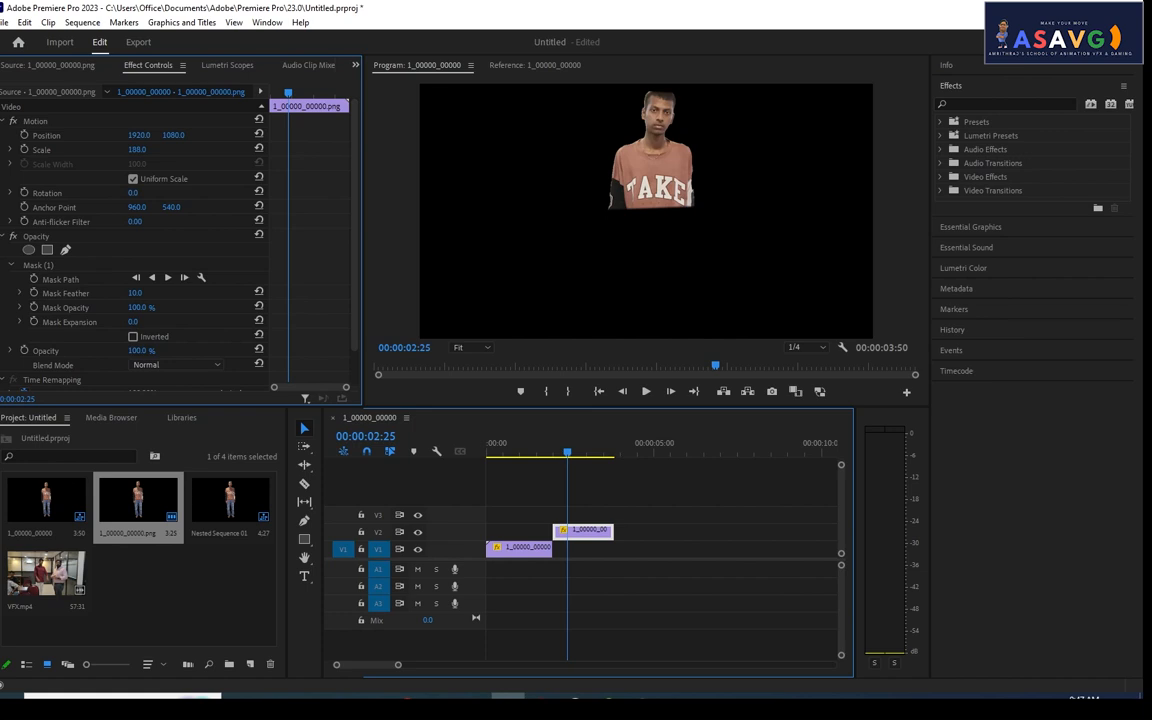
Step: Try out the feather and inversion of the V2 clip's mask, and set its mask expansion to 60
{"action": "left_click_drag", "start_coordinate": [135, 293], "coordinate": [230, 293]}
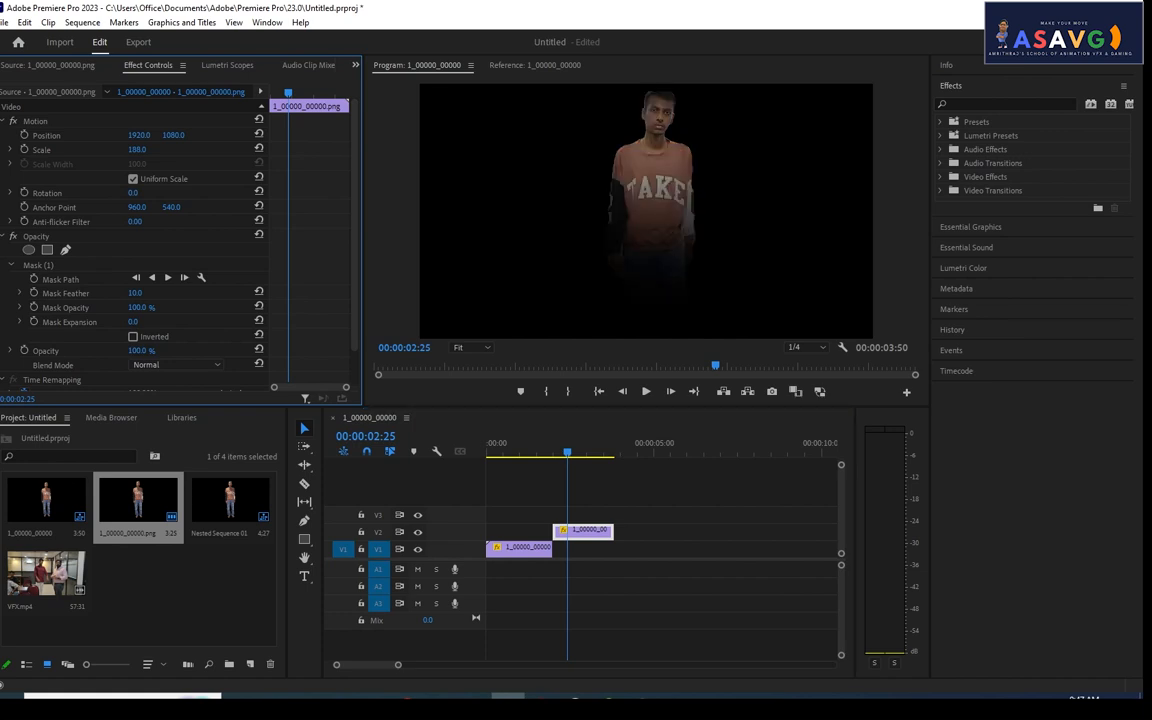
{"action": "left_click_drag", "start_coordinate": [134, 322], "coordinate": [194, 322]}
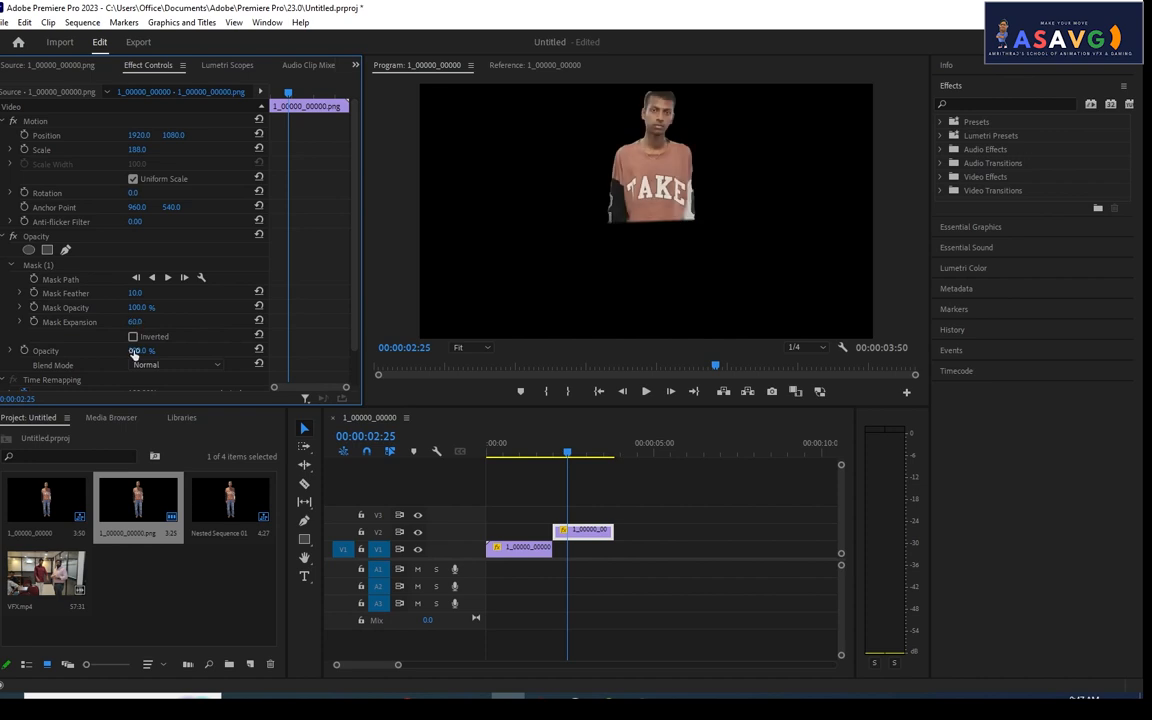
{"action": "left_click", "coordinate": [133, 337]}
{"action": "left_click", "coordinate": [133, 337]}
Step: Duplicate the masked V2 clip onto V3 with its mask inverted, and align the copy directly above the original
{"action": "left_click_drag", "start_coordinate": [584, 532], "coordinate": [657, 515]}
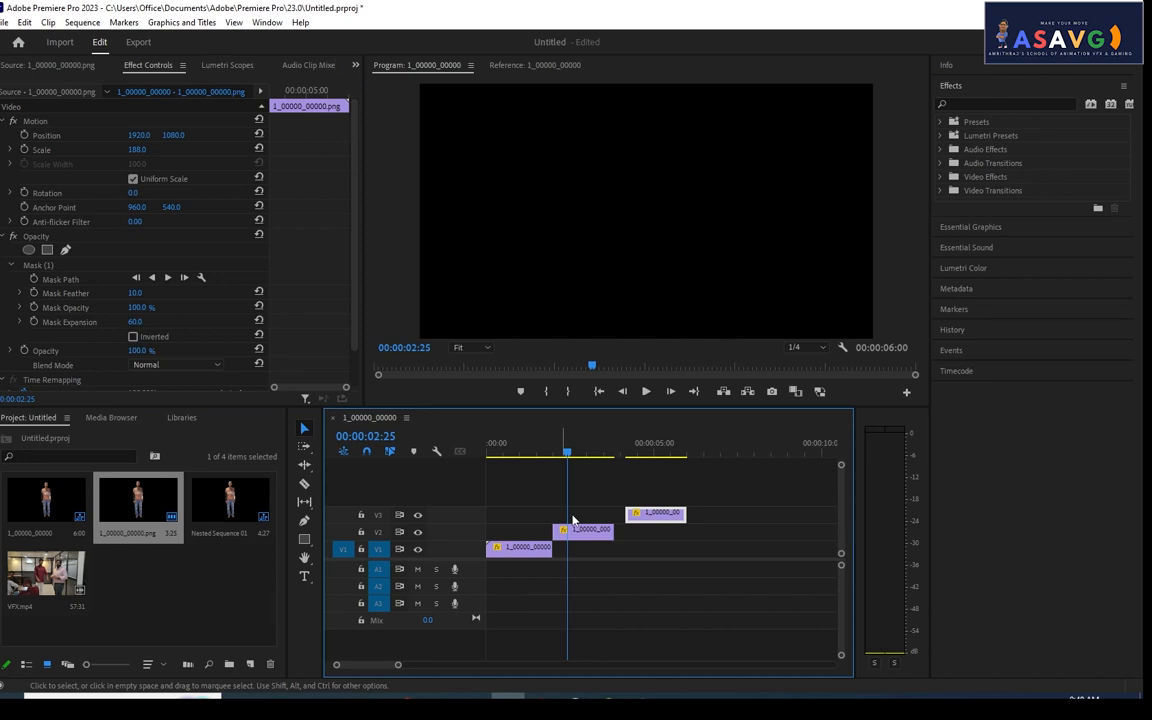
{"action": "left_click_drag", "start_coordinate": [656, 515], "coordinate": [585, 517]}
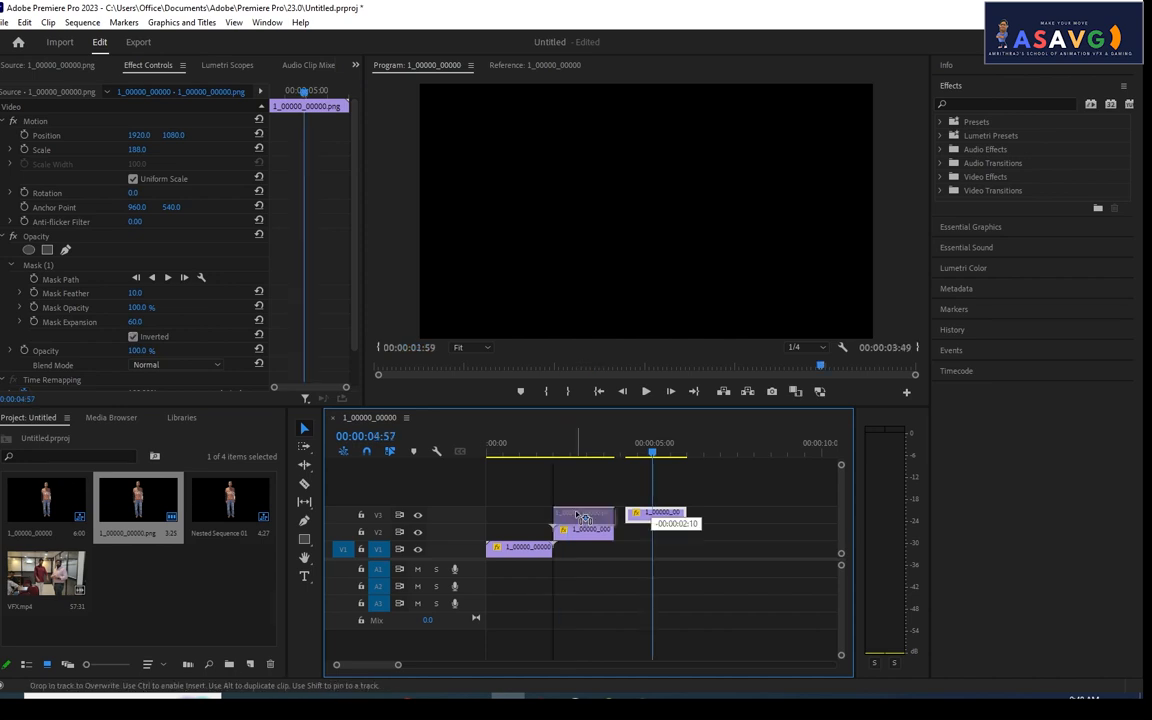
{"action": "left_click_drag", "start_coordinate": [585, 517], "coordinate": [585, 517]}
Step: Scrub around the cut to check how the two masked halves line up with the V1 clip
{"action": "left_click", "coordinate": [563, 451]}
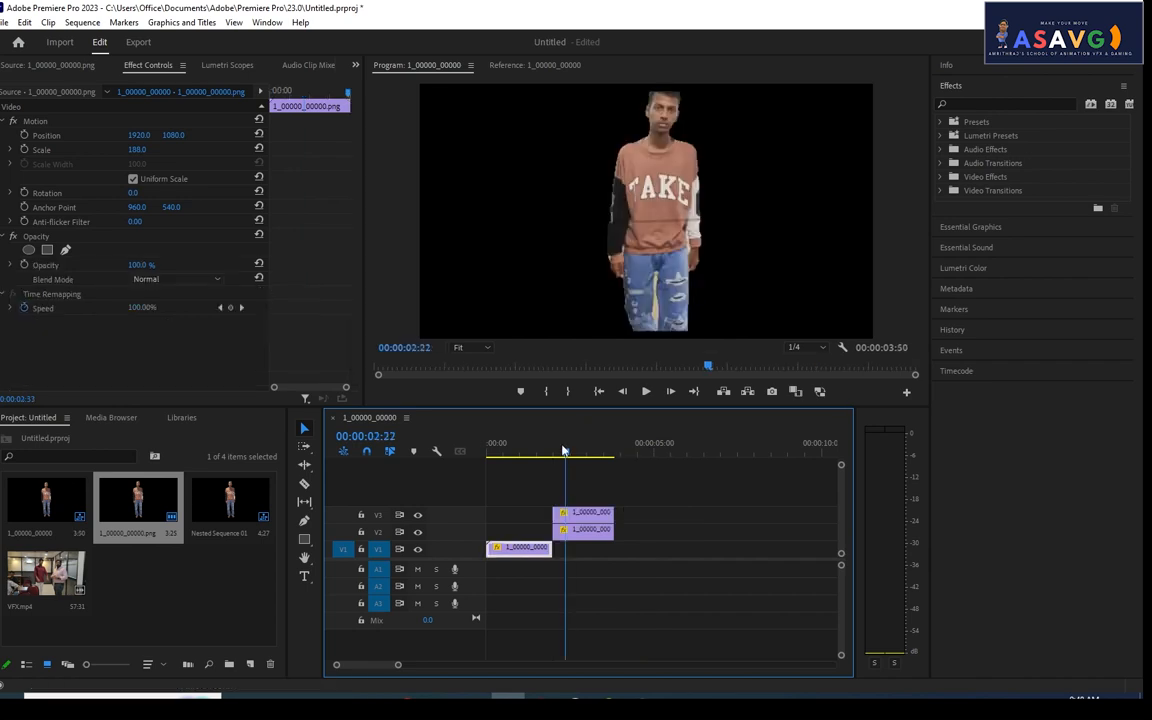
{"action": "left_click_drag", "start_coordinate": [563, 451], "coordinate": [514, 451]}
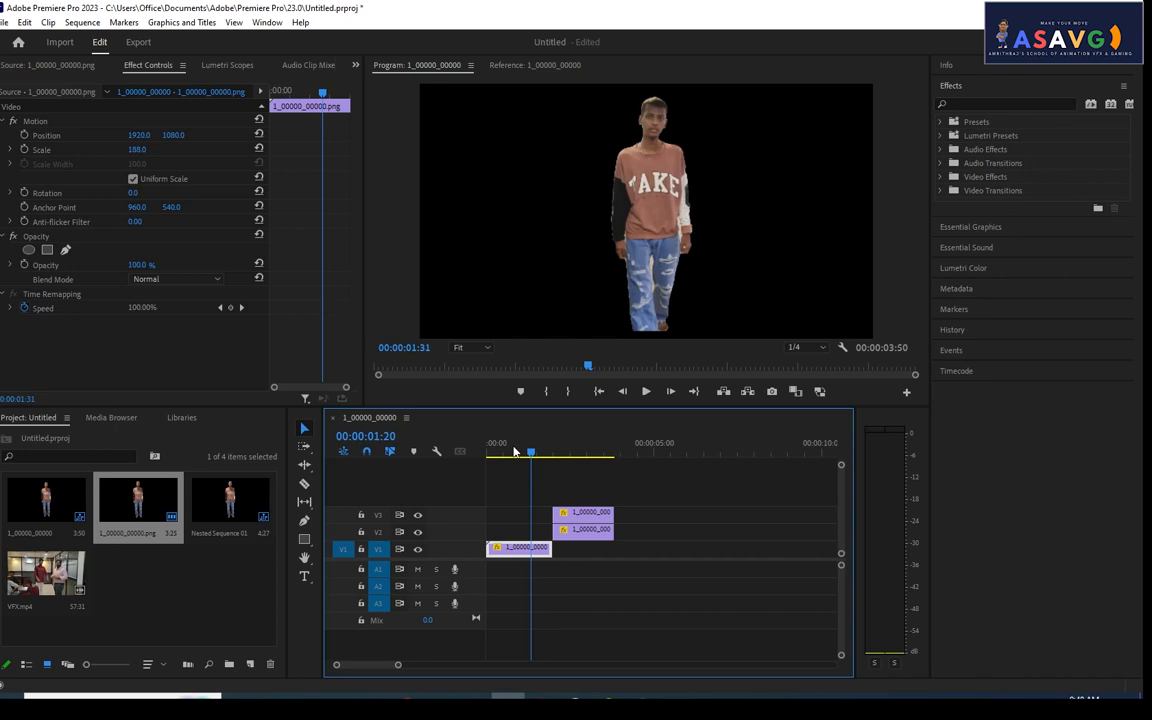
{"action": "left_click_drag", "start_coordinate": [514, 451], "coordinate": [558, 457]}
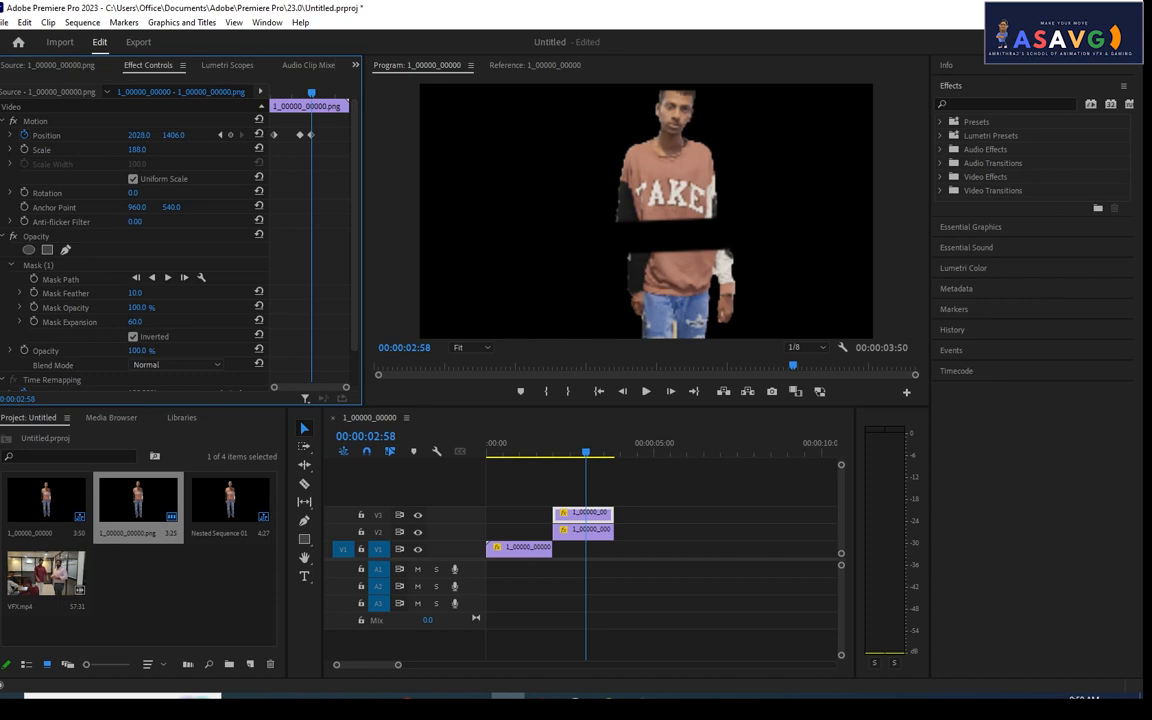
Step: Move the V3 clip's middle position keyframe slightly earlier, to about 00:00:02:40, and review the movement in the sequence
{"action": "left_click_drag", "start_coordinate": [300, 135], "coordinate": [289, 138]}
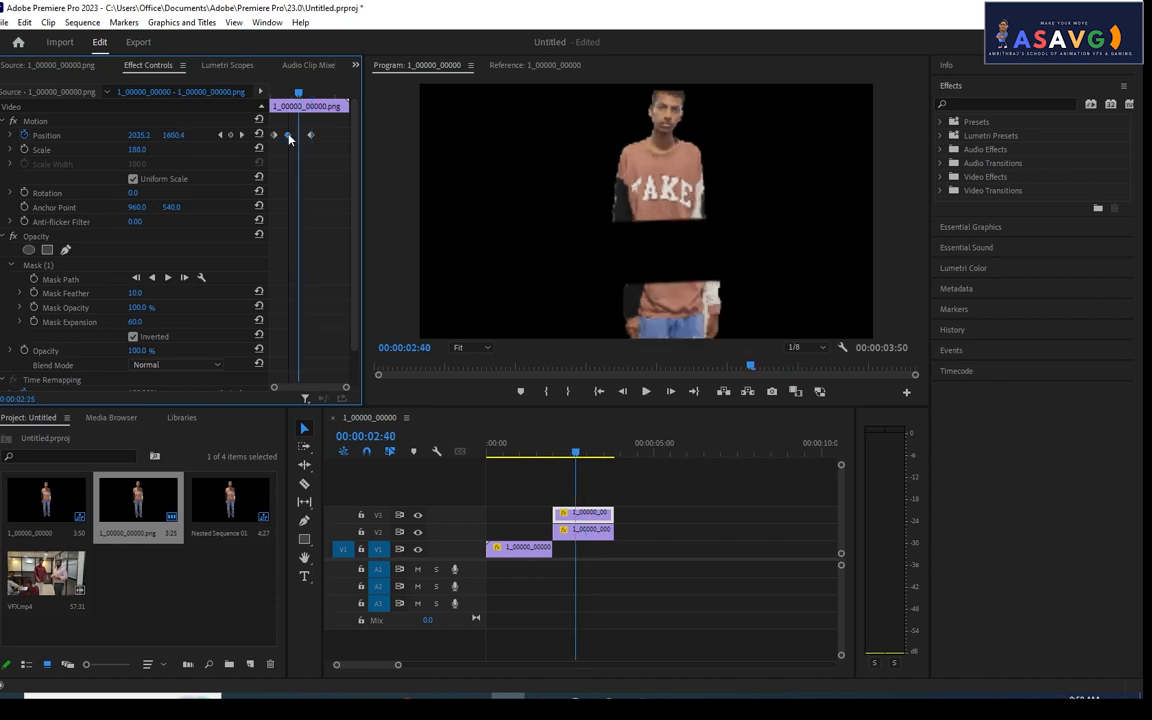
{"action": "left_click_drag", "start_coordinate": [289, 138], "coordinate": [298, 136]}
{"action": "left_click_drag", "start_coordinate": [298, 94], "coordinate": [298, 96]}
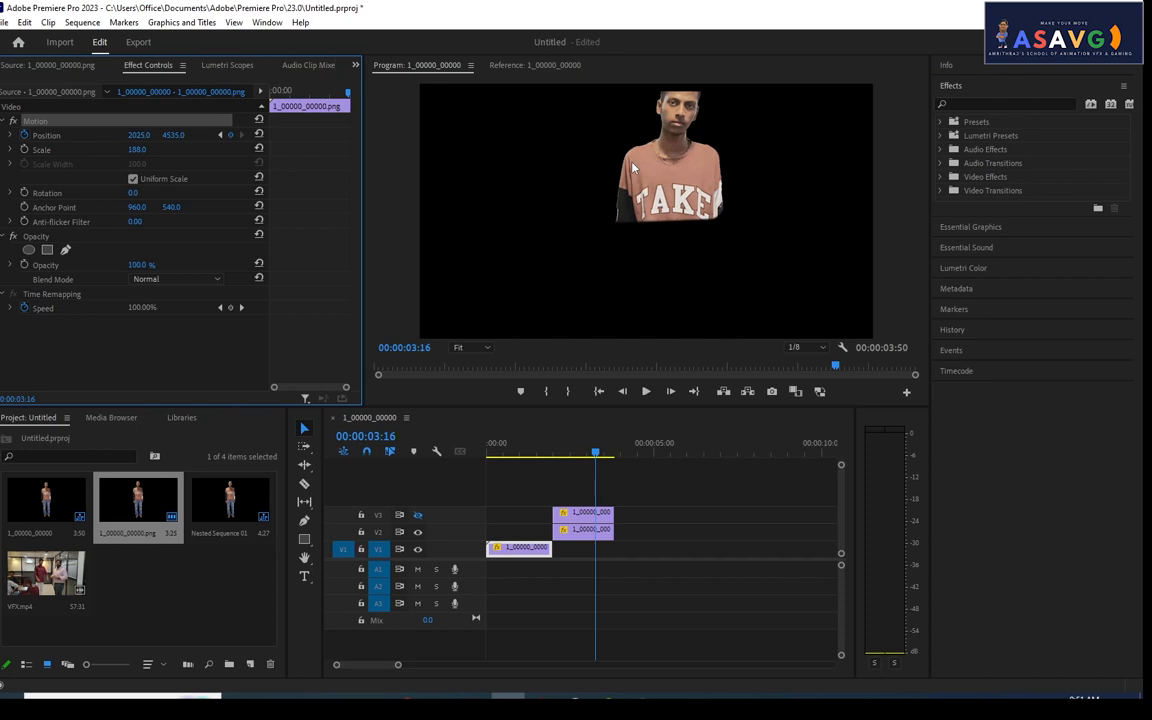
{"action": "left_click", "coordinate": [563, 450]}
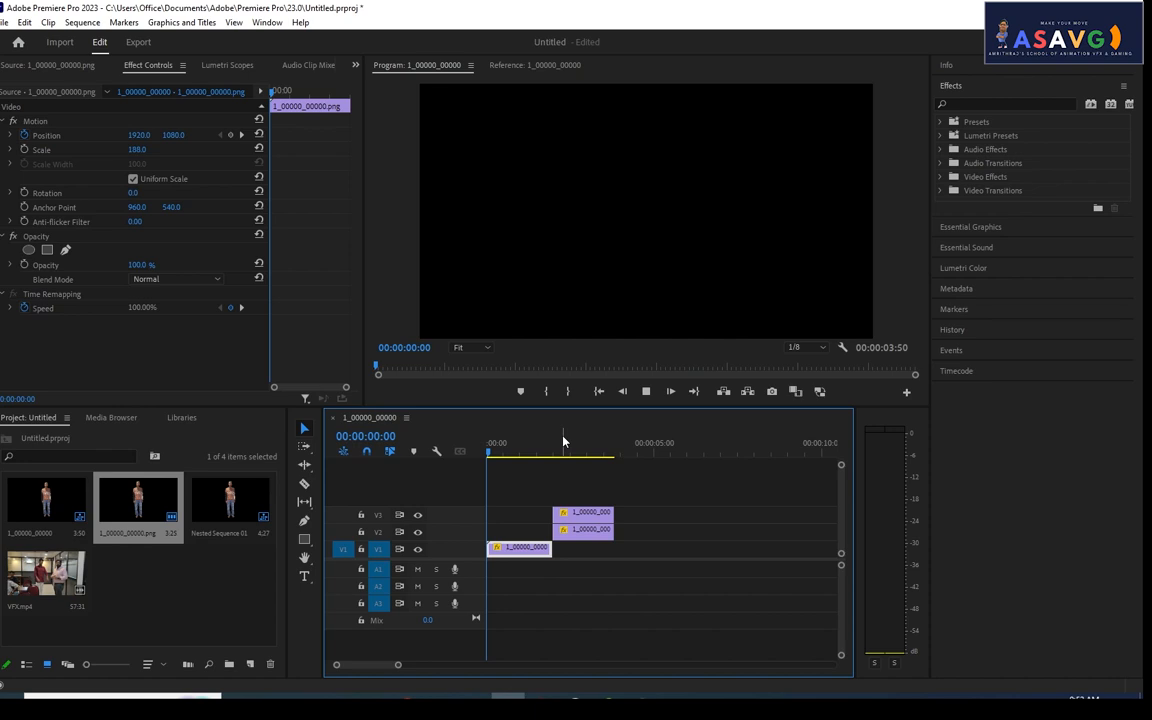
{"action": "left_click", "coordinate": [575, 441]}
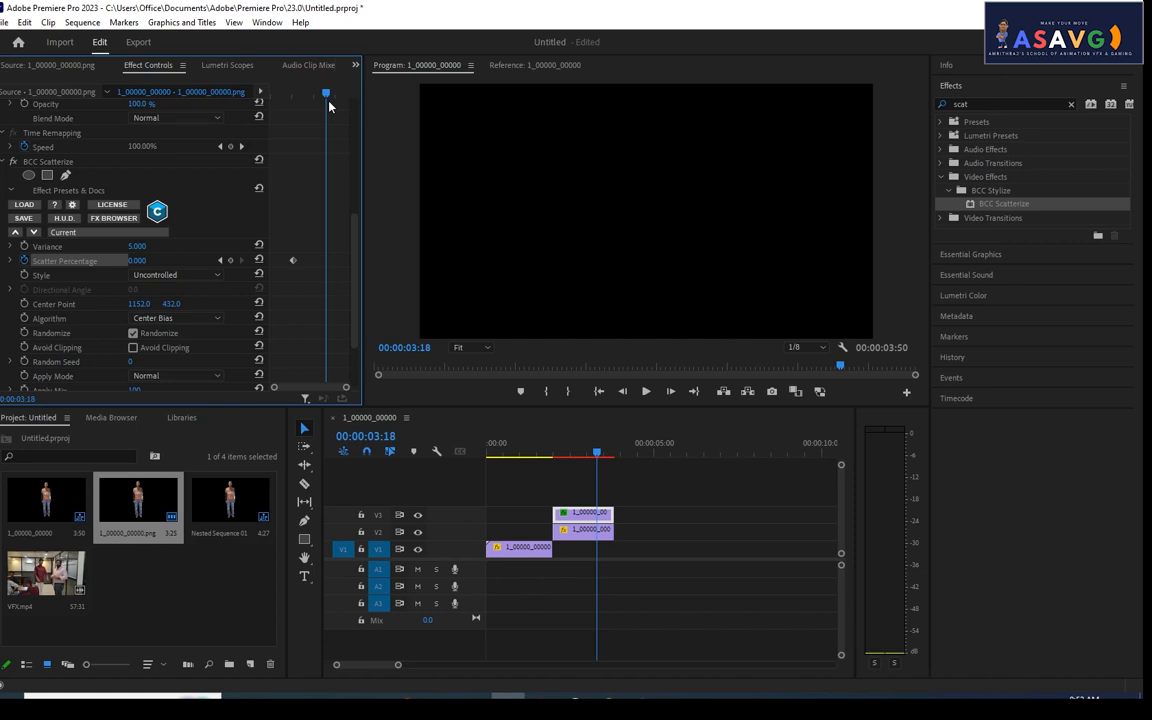
Step: At 00:00:02:34, set BCC Scatterize on the V3 clip to a Scatter Percentage of 100 and a Variance of 100
{"action": "left_click_drag", "start_coordinate": [330, 105], "coordinate": [294, 98]}
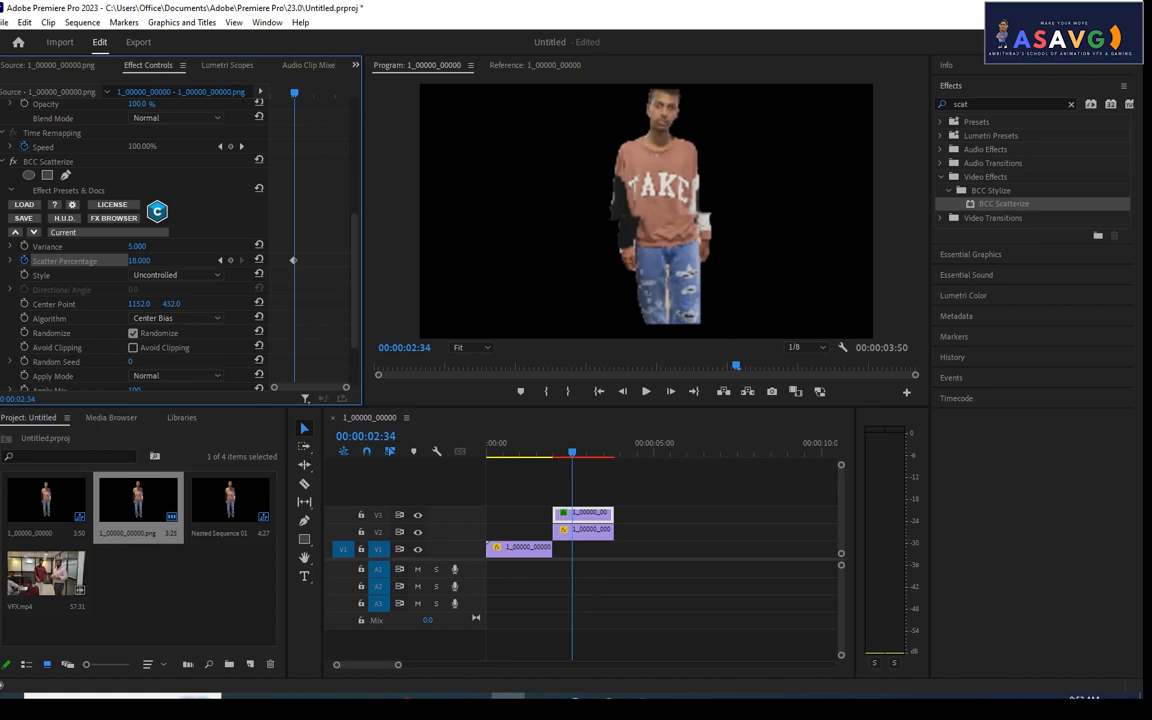
{"action": "left_click_drag", "start_coordinate": [139, 261], "coordinate": [221, 261]}
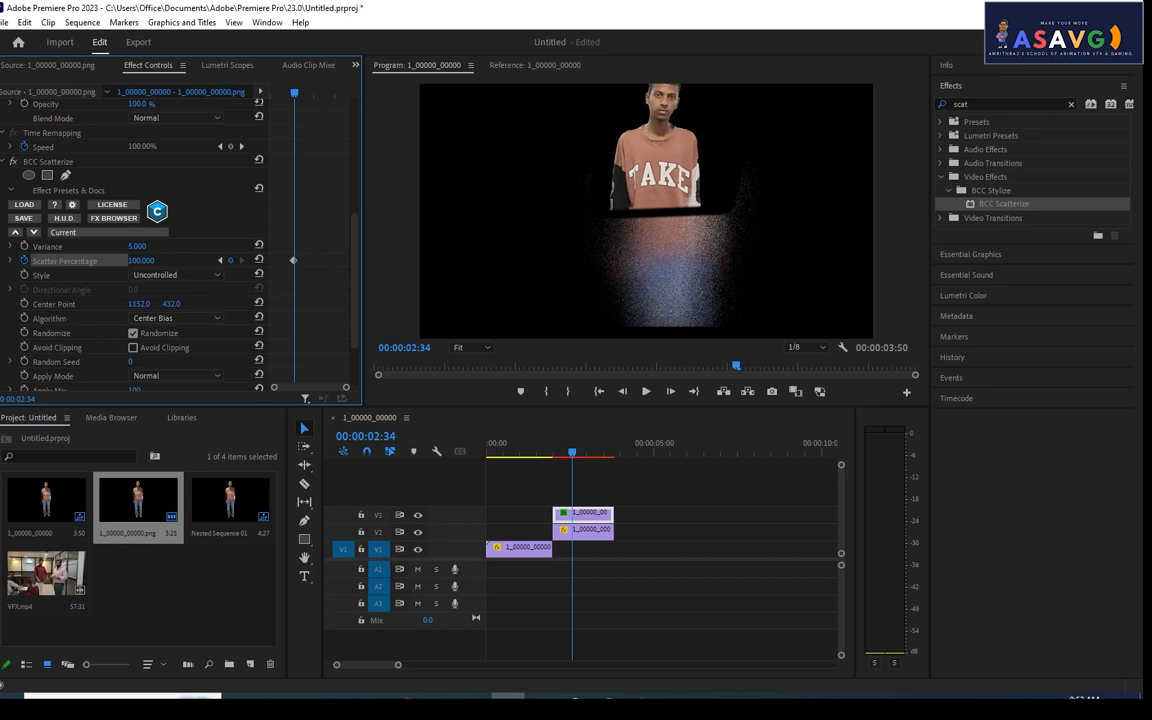
{"action": "left_click_drag", "start_coordinate": [137, 247], "coordinate": [300, 247]}
{"action": "left_click", "coordinate": [519, 453]}
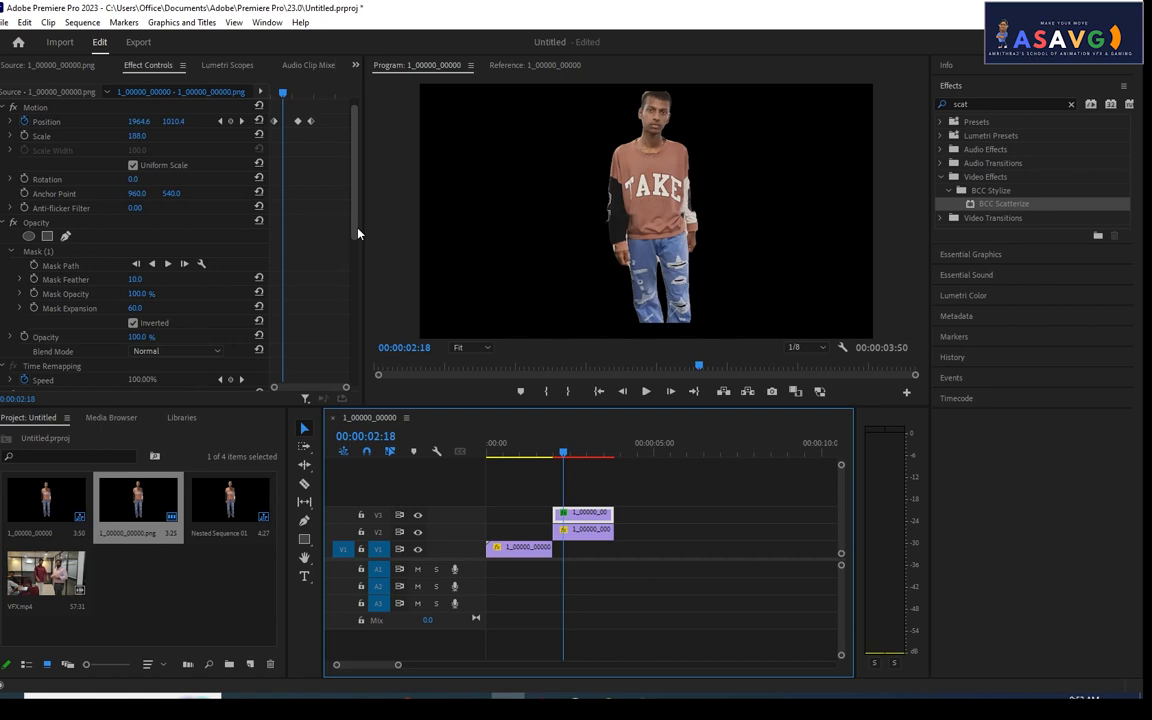
Step: Change the V3 clip's Scatter Percentage to 30 at the 00:00:02:32 keyframe
{"action": "scroll", "coordinate": [358, 233], "scroll_direction": "down", "scroll_amount": 5}
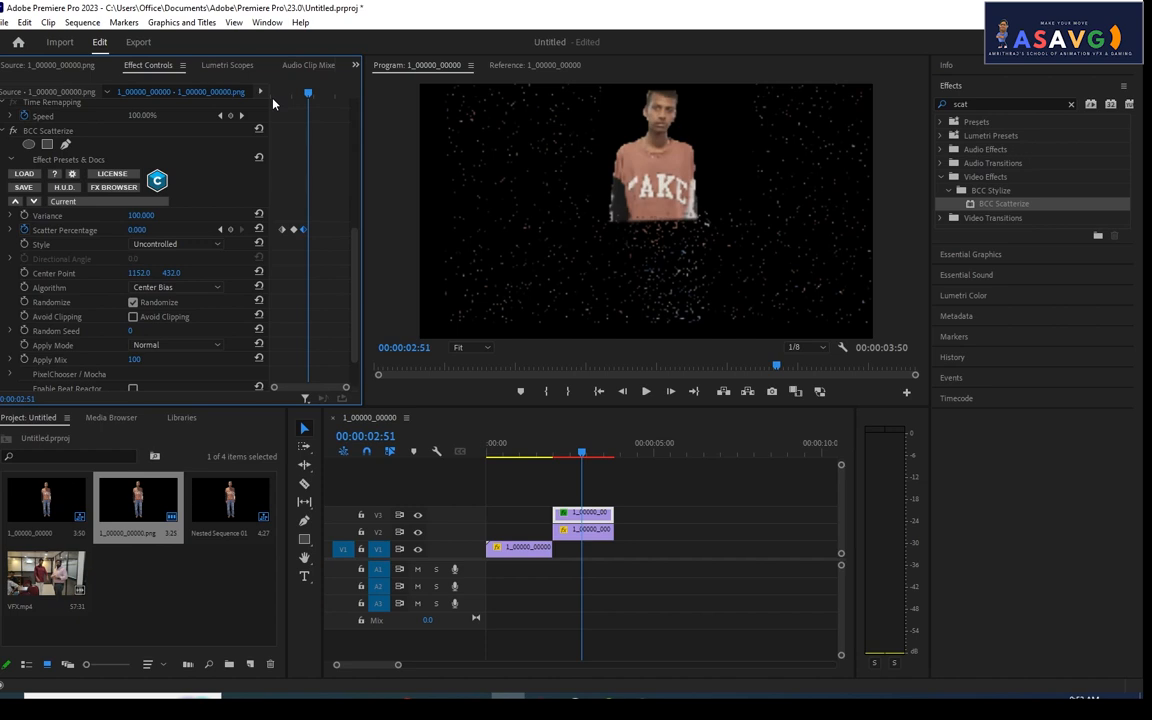
{"action": "left_click", "coordinate": [280, 99]}
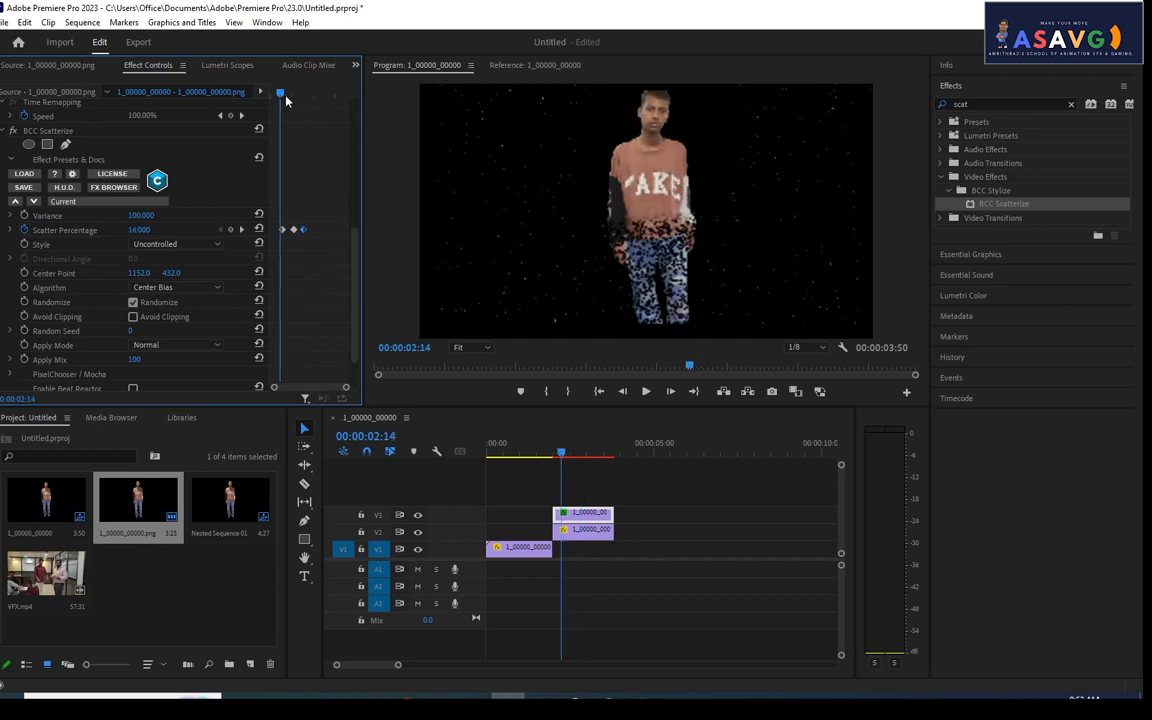
{"action": "left_click_drag", "start_coordinate": [285, 96], "coordinate": [293, 95]}
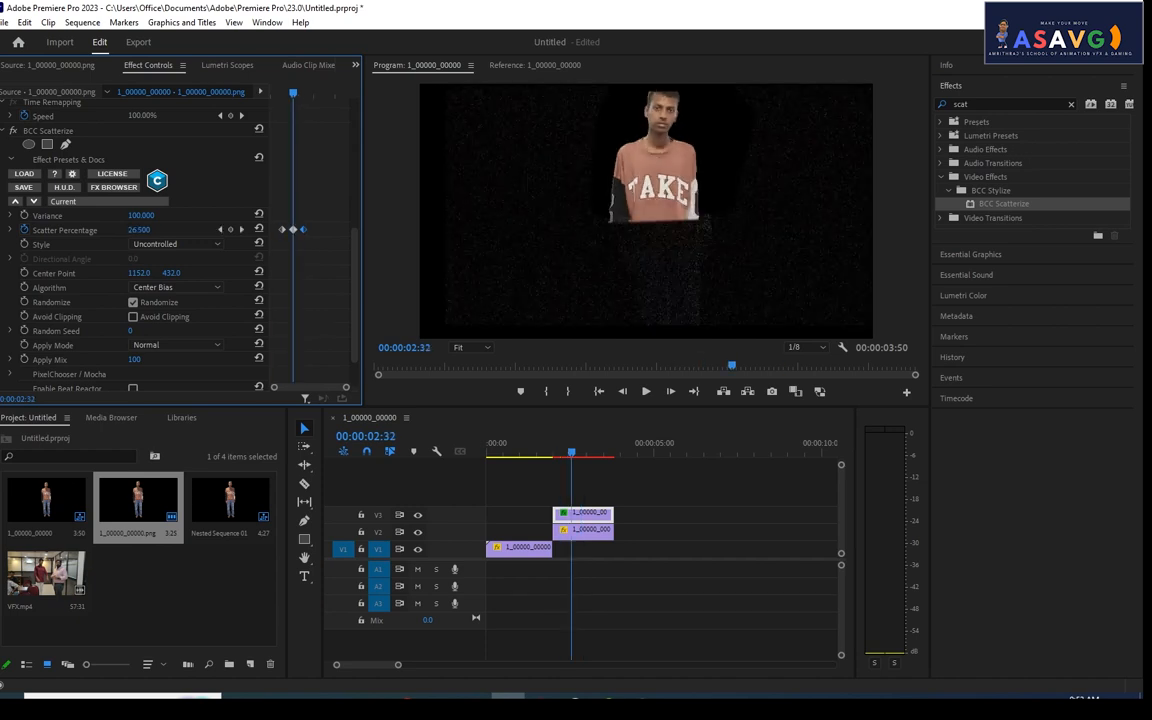
{"action": "left_click_drag", "start_coordinate": [139, 230], "coordinate": [143, 230]}
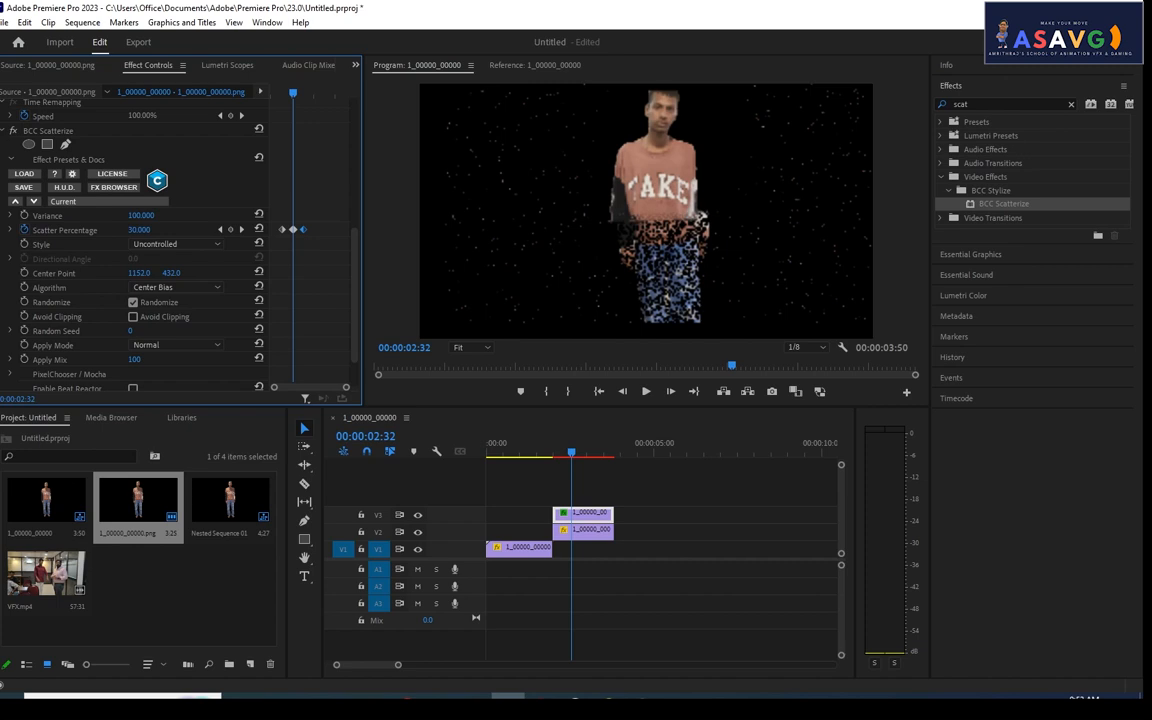
Step: Play and scrub through the V2 and V3 clips to review the scatter animation
{"action": "key", "text": "space"}
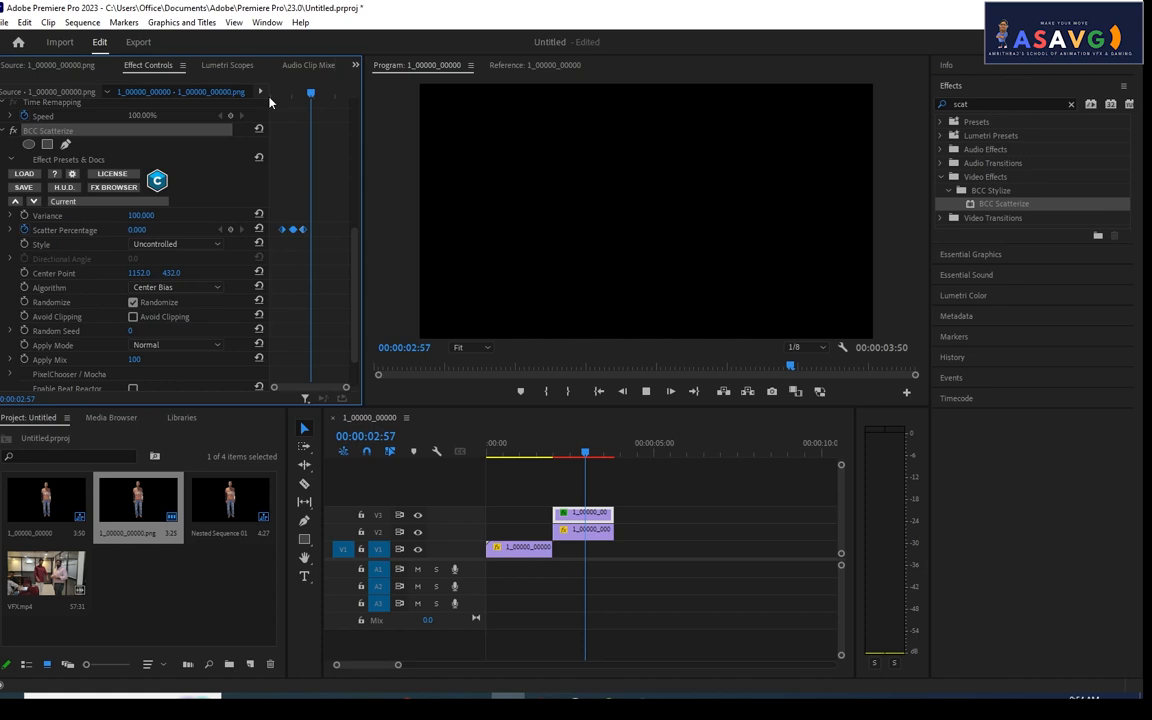
{"action": "left_click", "coordinate": [271, 96]}
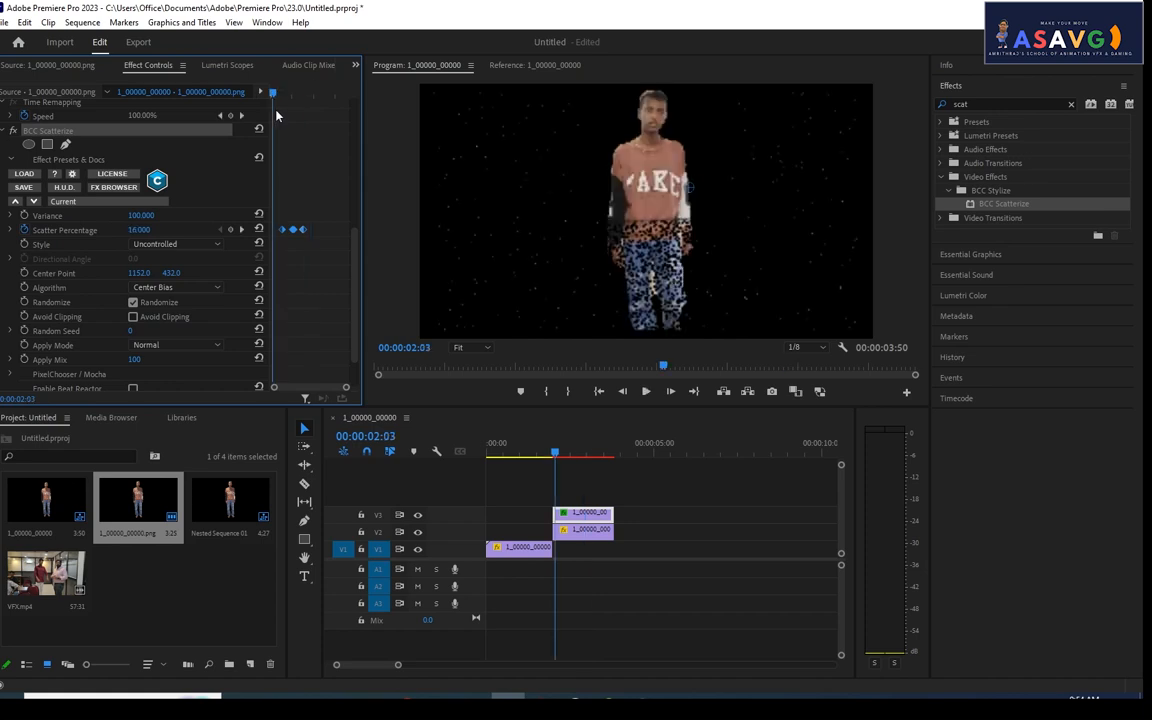
{"action": "key", "text": "space"}
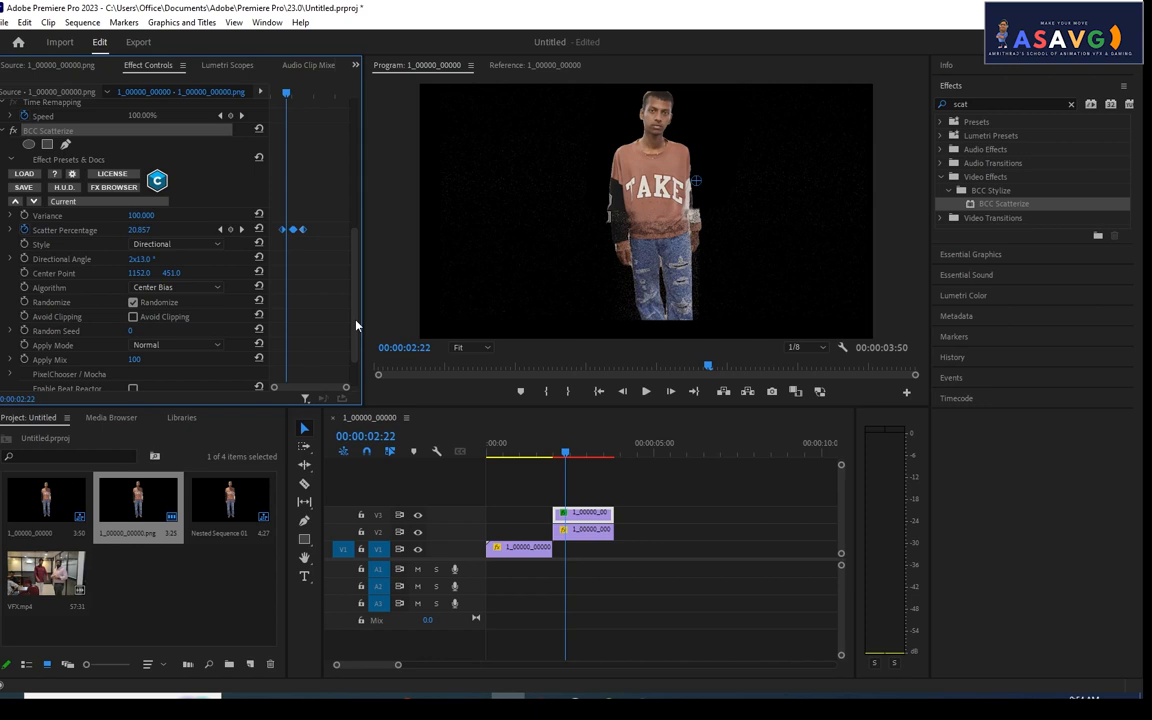
{"action": "left_click", "coordinate": [572, 457]}
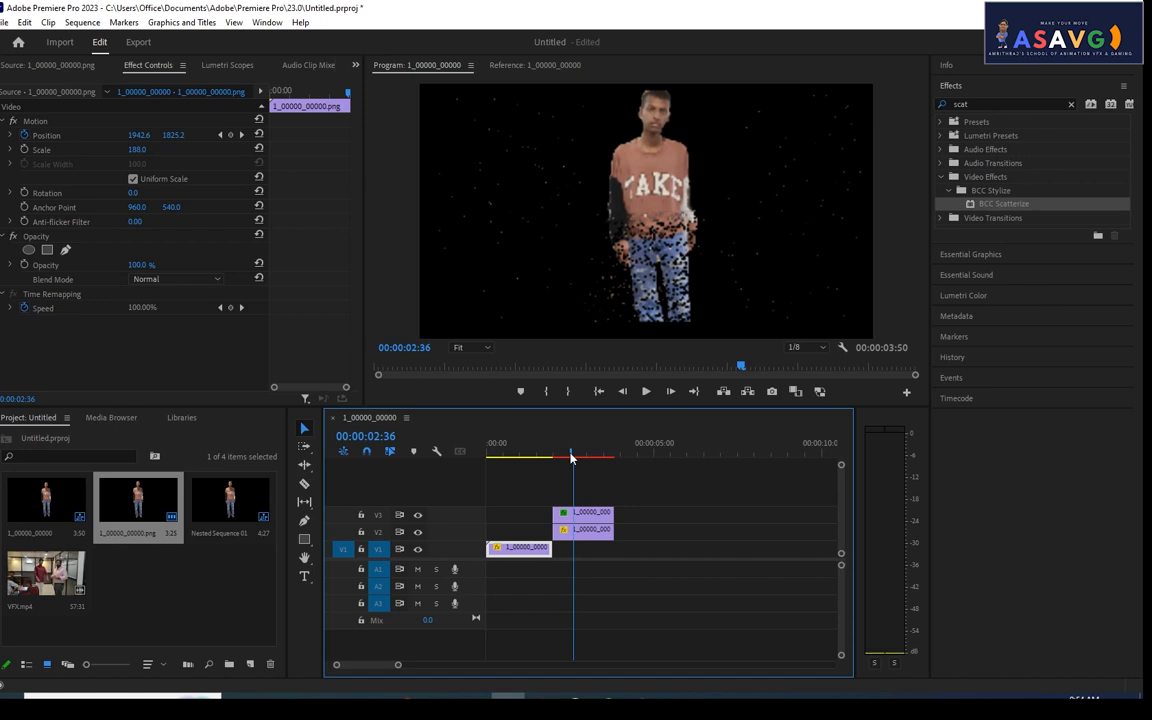
{"action": "left_click_drag", "start_coordinate": [571, 457], "coordinate": [577, 455]}
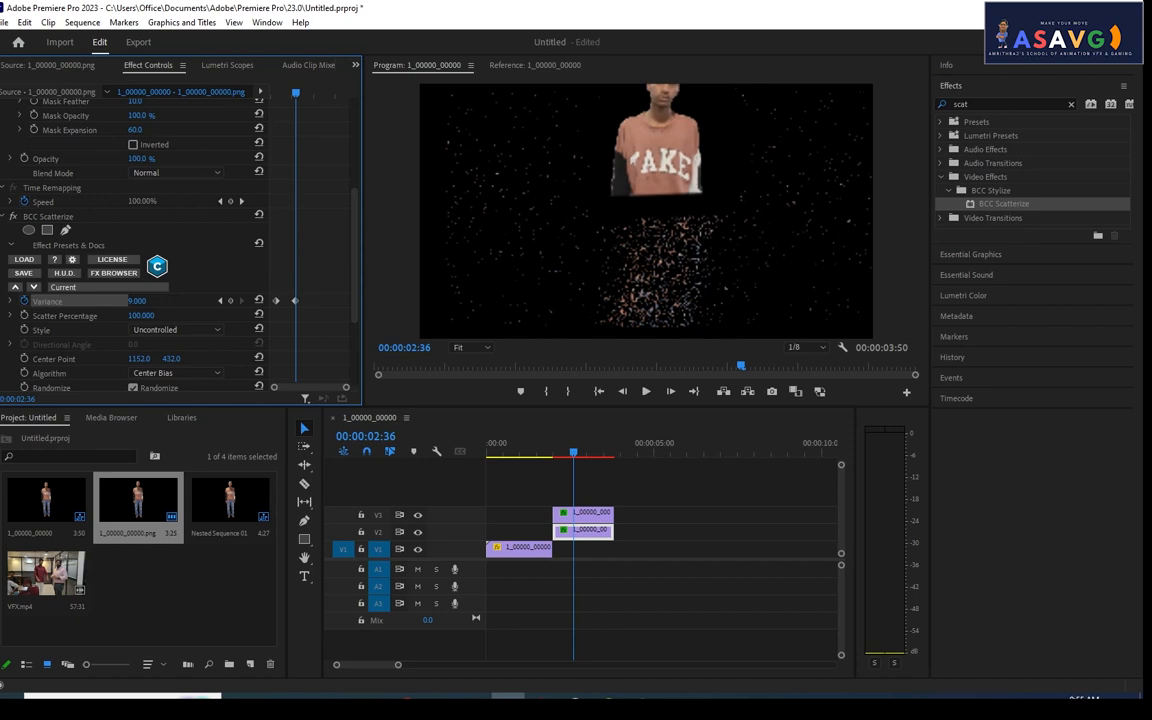
{"action": "left_click_drag", "start_coordinate": [295, 93], "coordinate": [305, 103]}
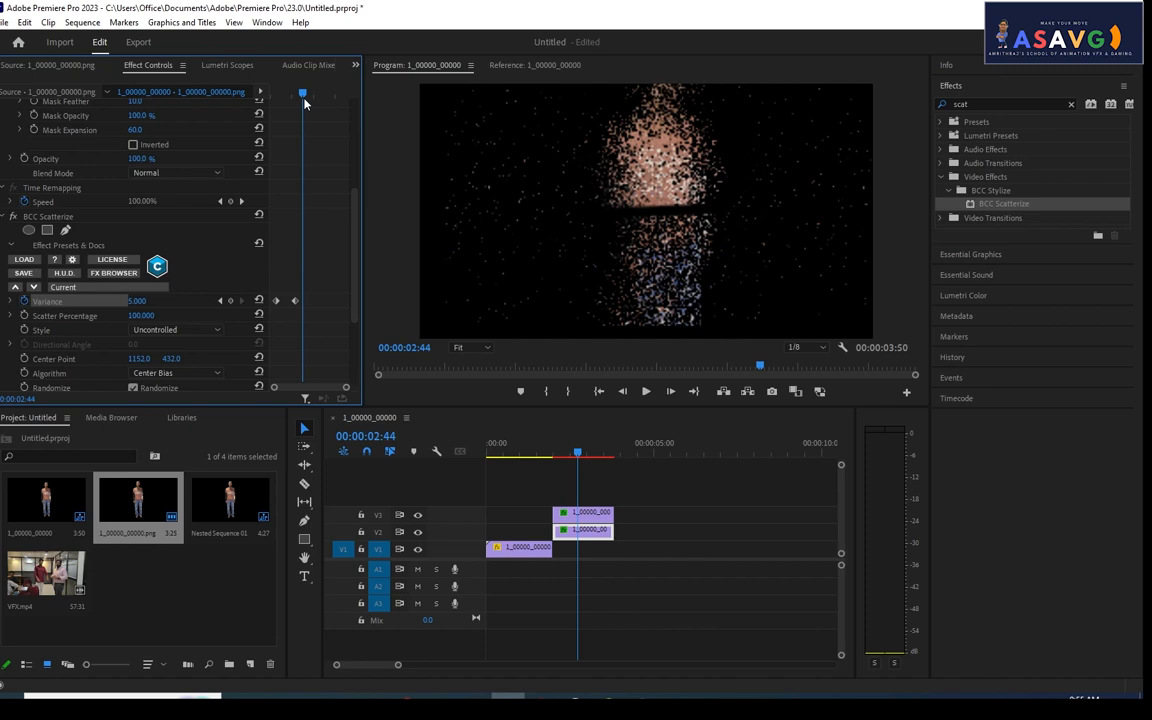
Step: Nest the V2 and V3 clips into a sequence named "Group"
{"action": "right_click", "coordinate": [584, 516]}
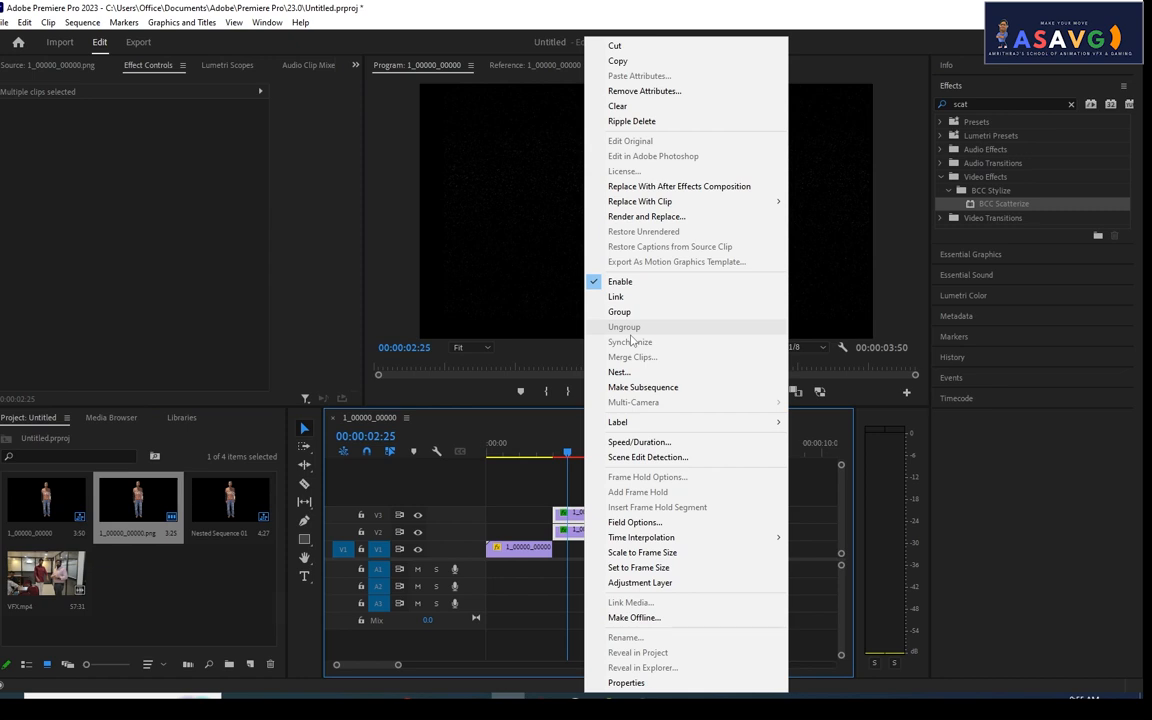
{"action": "left_click", "coordinate": [619, 372]}
{"action": "type", "text": "Gr"}
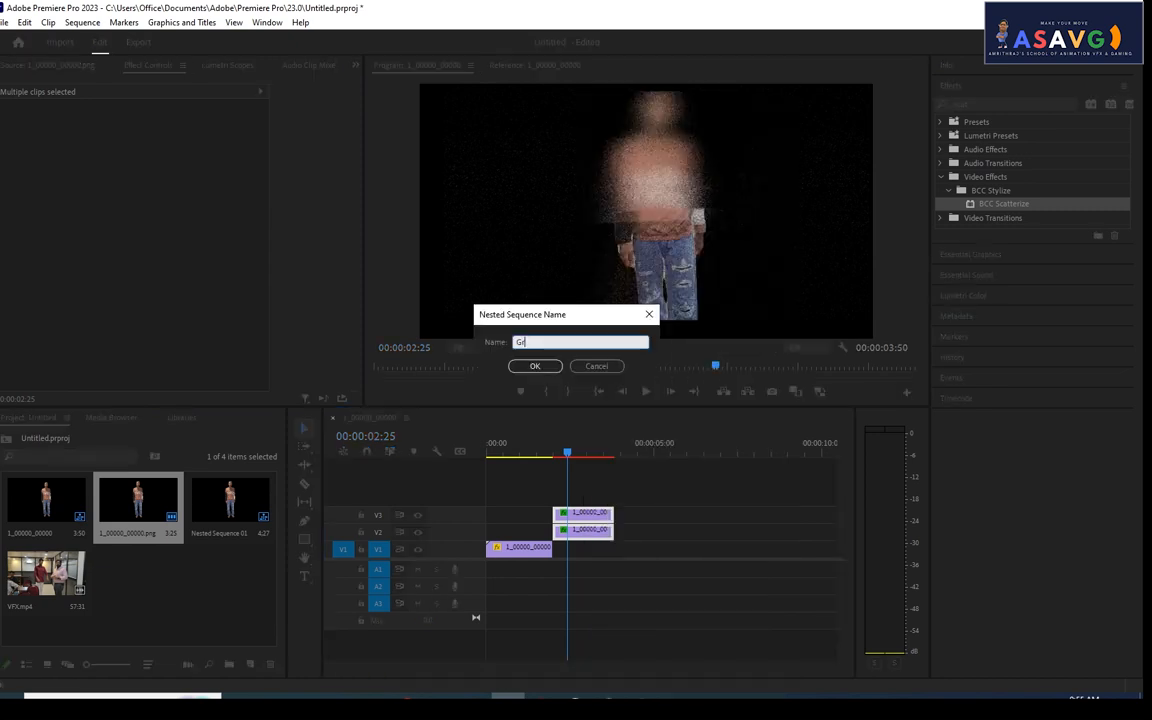
{"action": "type", "text": "roup"}
{"action": "key", "text": "Return"}
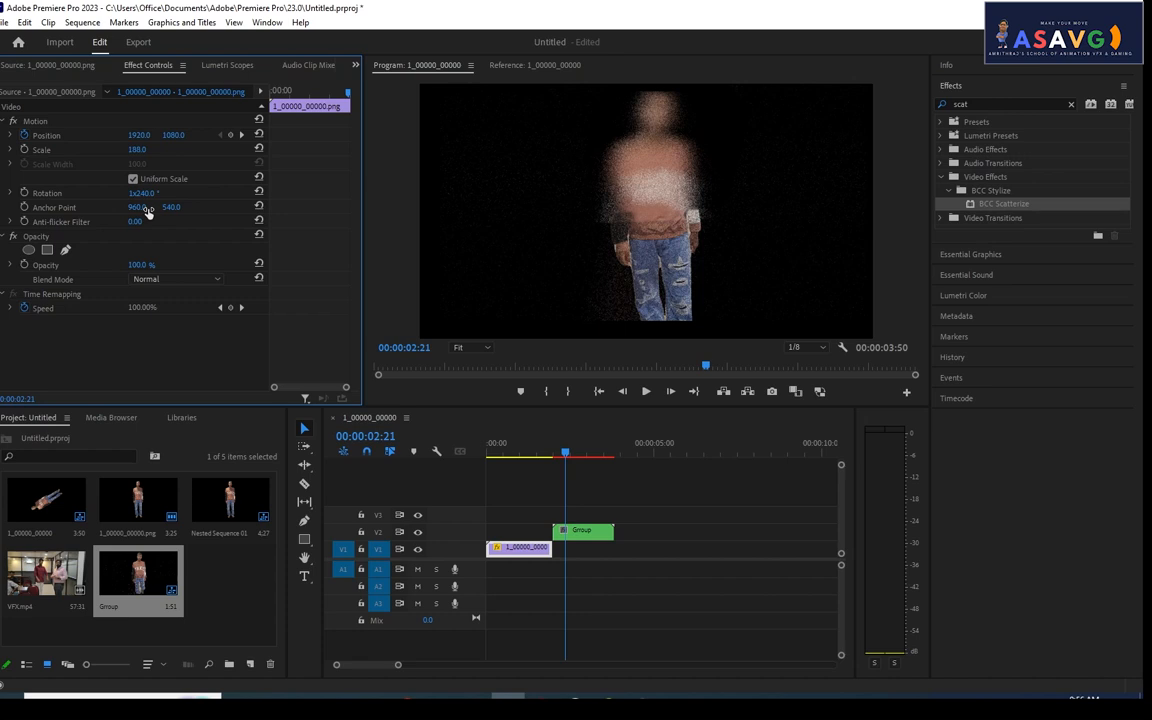
Step: Play the sequence from the start to review the V1 clip's Scale animation
{"action": "left_click_drag", "start_coordinate": [571, 455], "coordinate": [580, 455]}
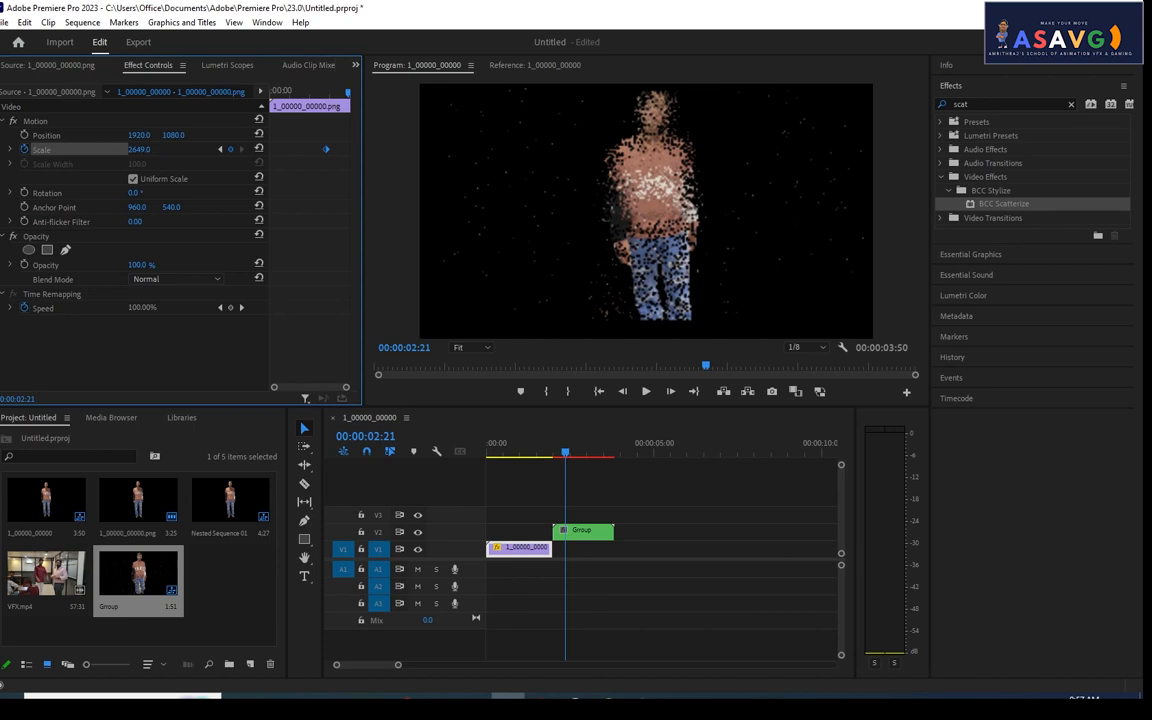
{"action": "left_click_drag", "start_coordinate": [530, 441], "coordinate": [487, 440]}
{"action": "key", "text": "space"}
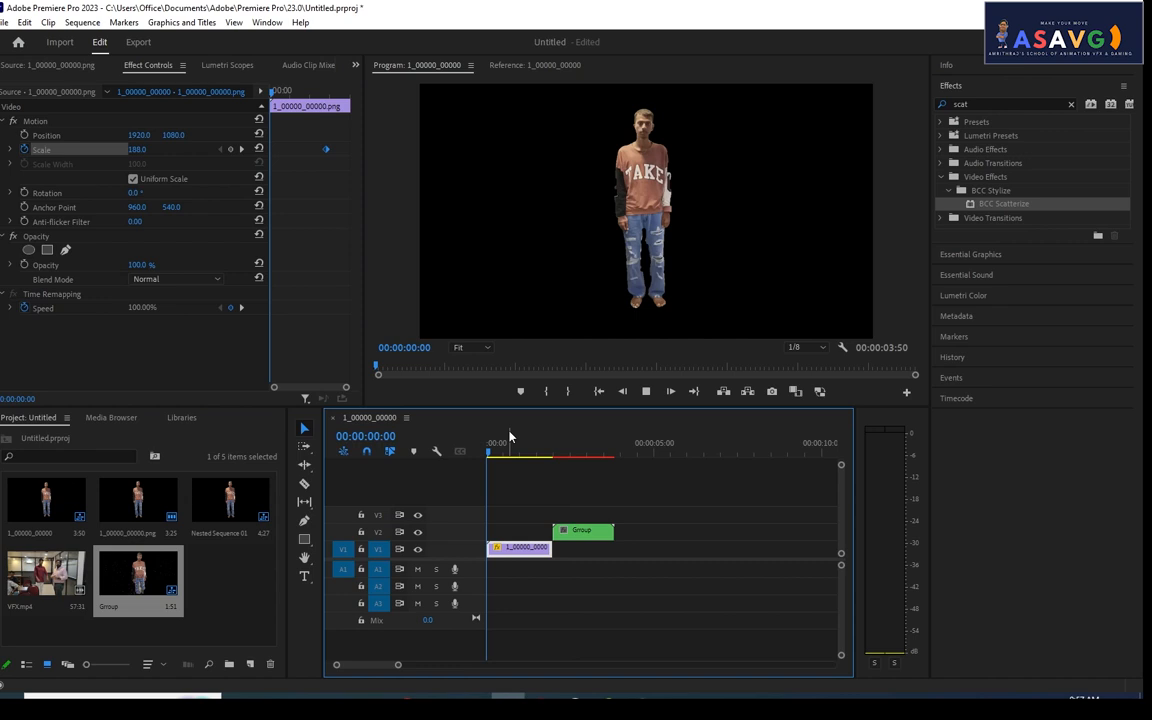
{"action": "key", "text": "space"}
{"action": "key", "text": "space"}
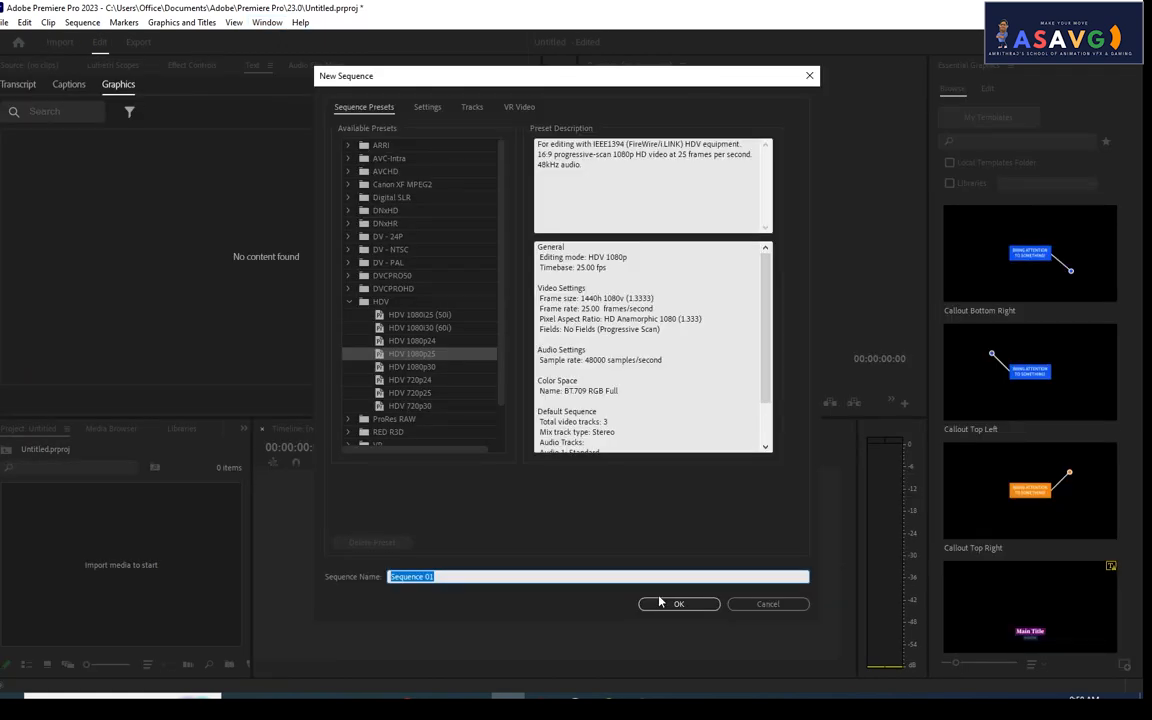
Step: Create a sequence named Sequence 01 from the HDV 1080p25 preset
{"action": "left_click", "coordinate": [661, 603]}
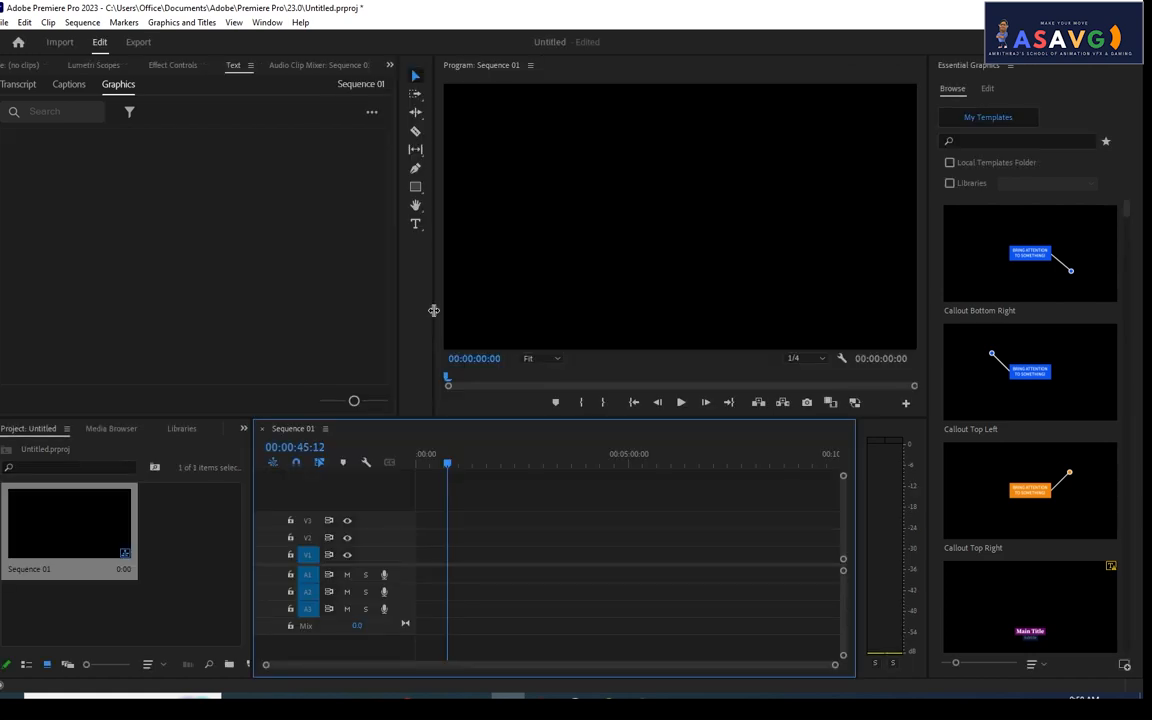
{"action": "left_click", "coordinate": [433, 310]}
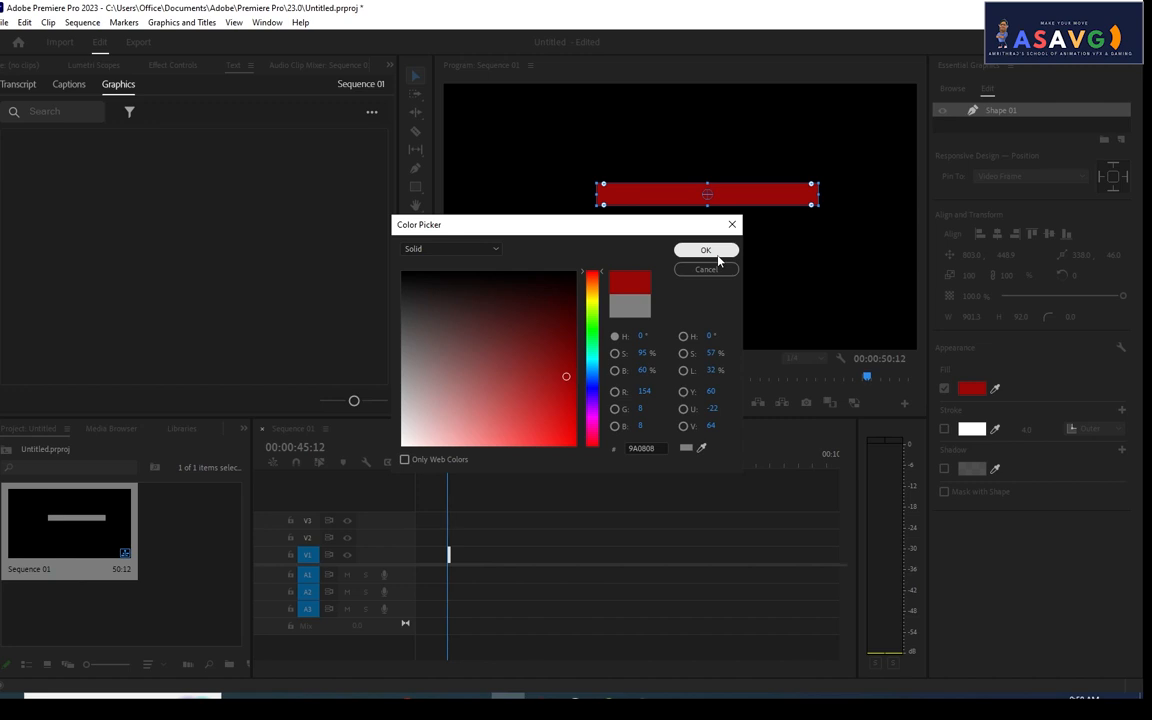
Step: Fill the rectangle with dark red 9A0808 and give it a white 4.0 outer stroke
{"action": "left_click", "coordinate": [716, 254]}
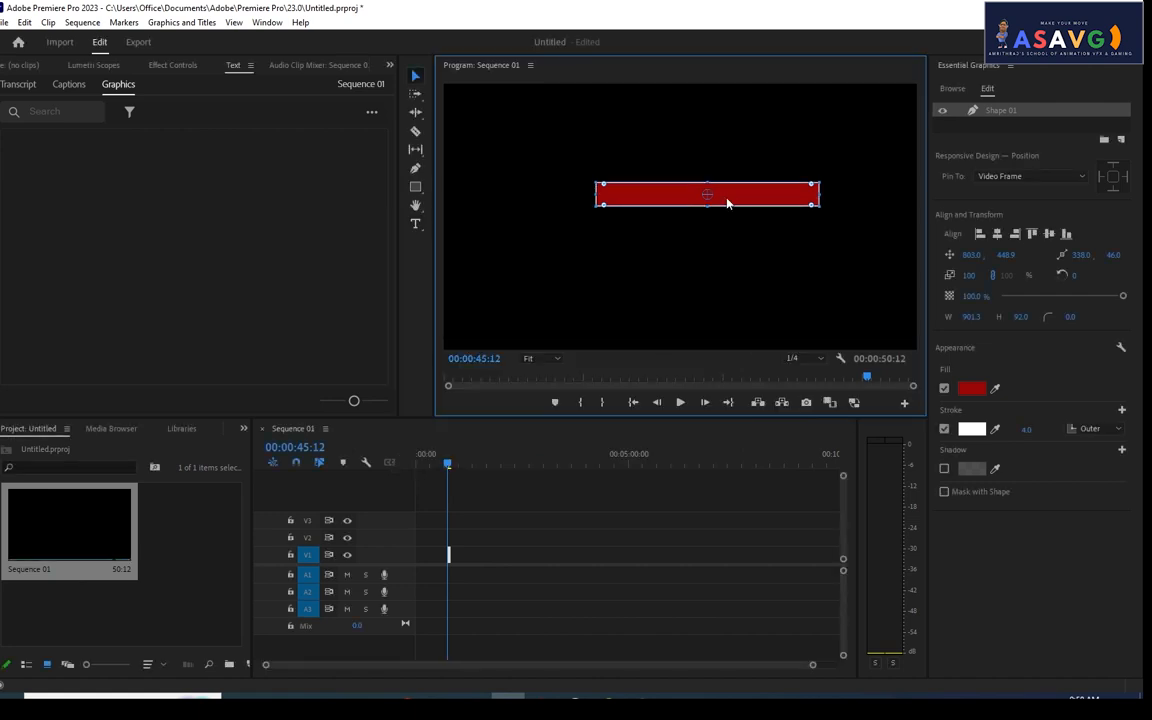
{"action": "left_click_drag", "start_coordinate": [727, 203], "coordinate": [838, 336]}
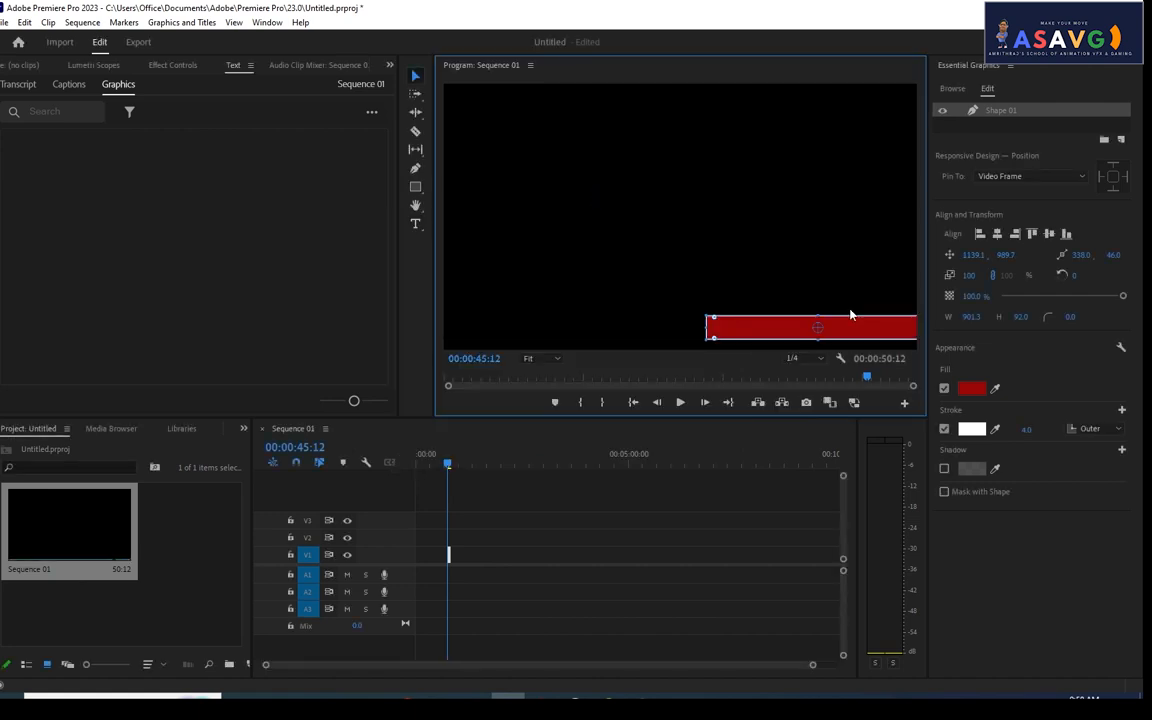
{"action": "key", "text": "ctrl+z"}
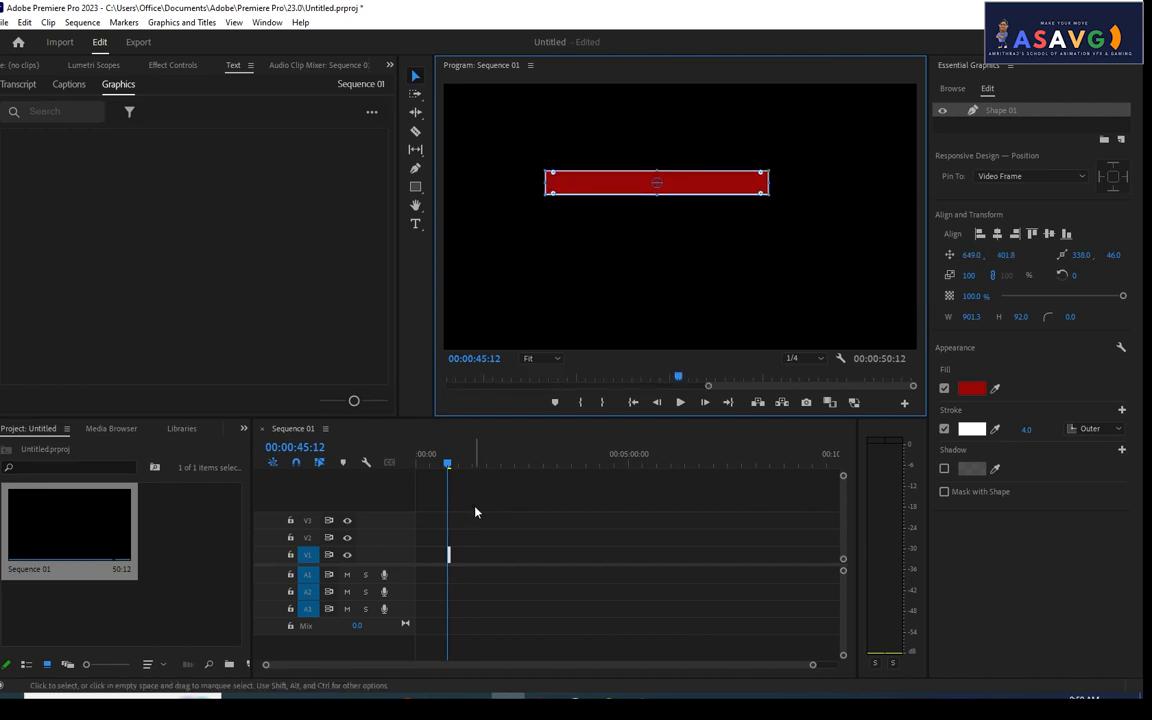
Step: Move the graphic clip to the start of the sequence and position the rectangle shape at 709.0, 640.7
{"action": "key", "text": "="}
{"action": "key", "text": "="}
{"action": "key", "text": "="}
{"action": "left_click", "coordinate": [646, 457]}
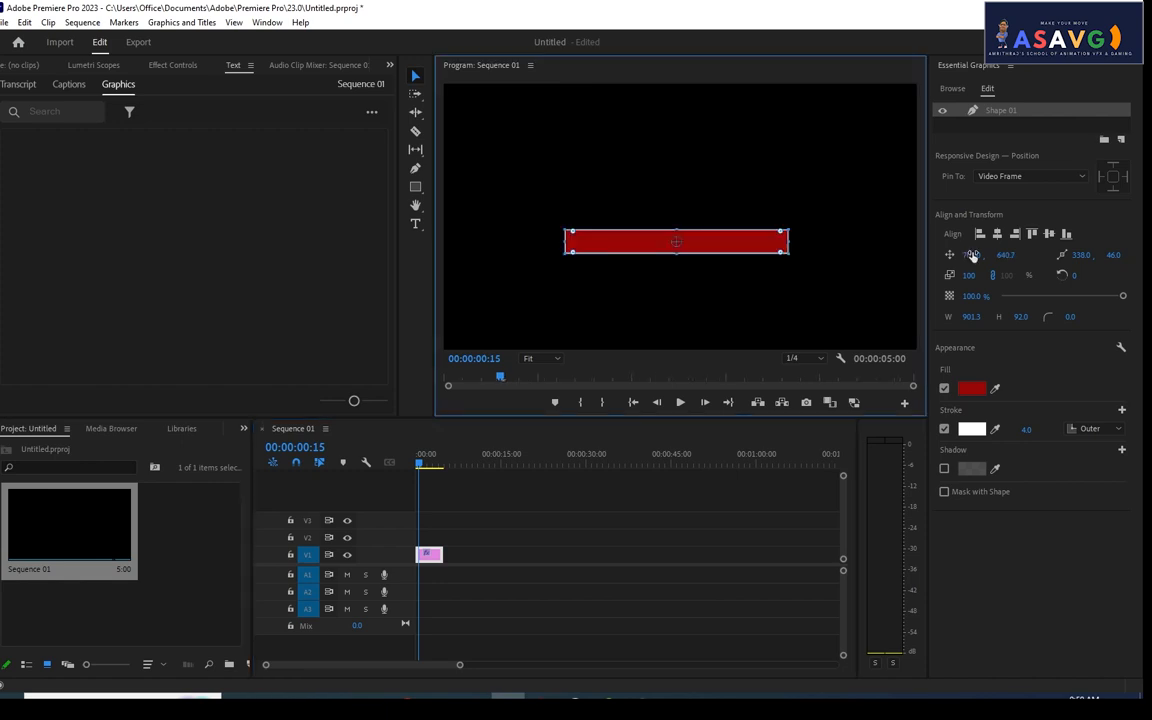
{"action": "left_click_drag", "start_coordinate": [972, 256], "coordinate": [1025, 258]}
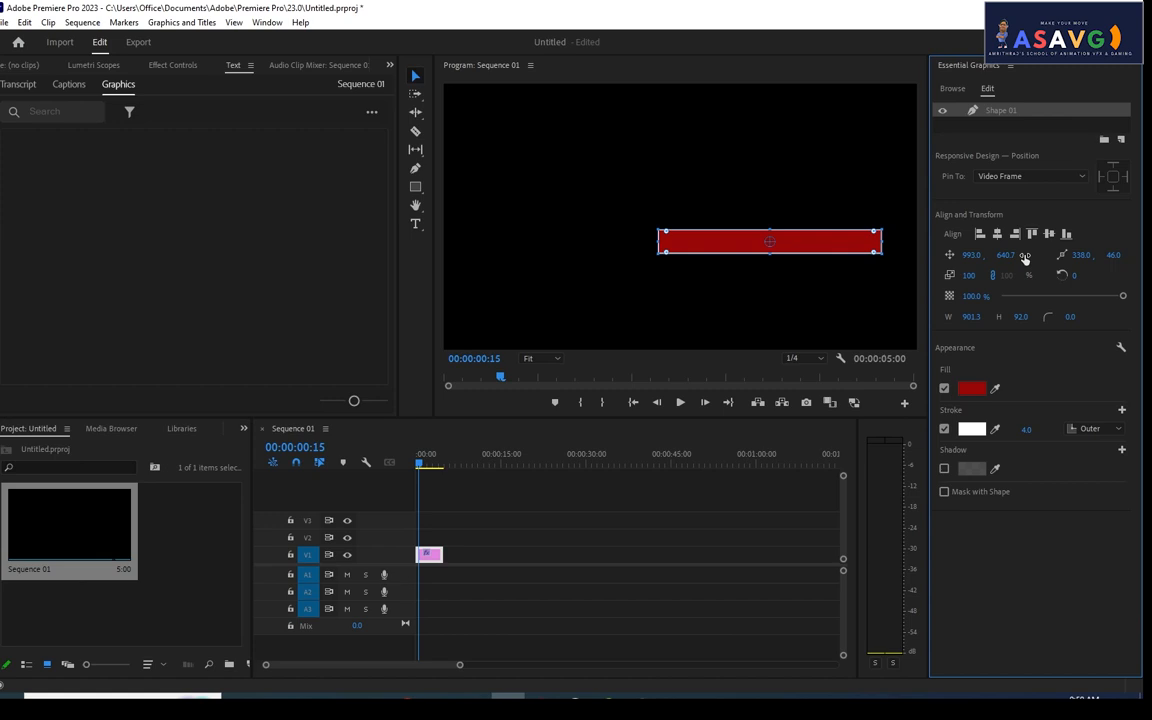
{"action": "left_click_drag", "start_coordinate": [1025, 258], "coordinate": [940, 256]}
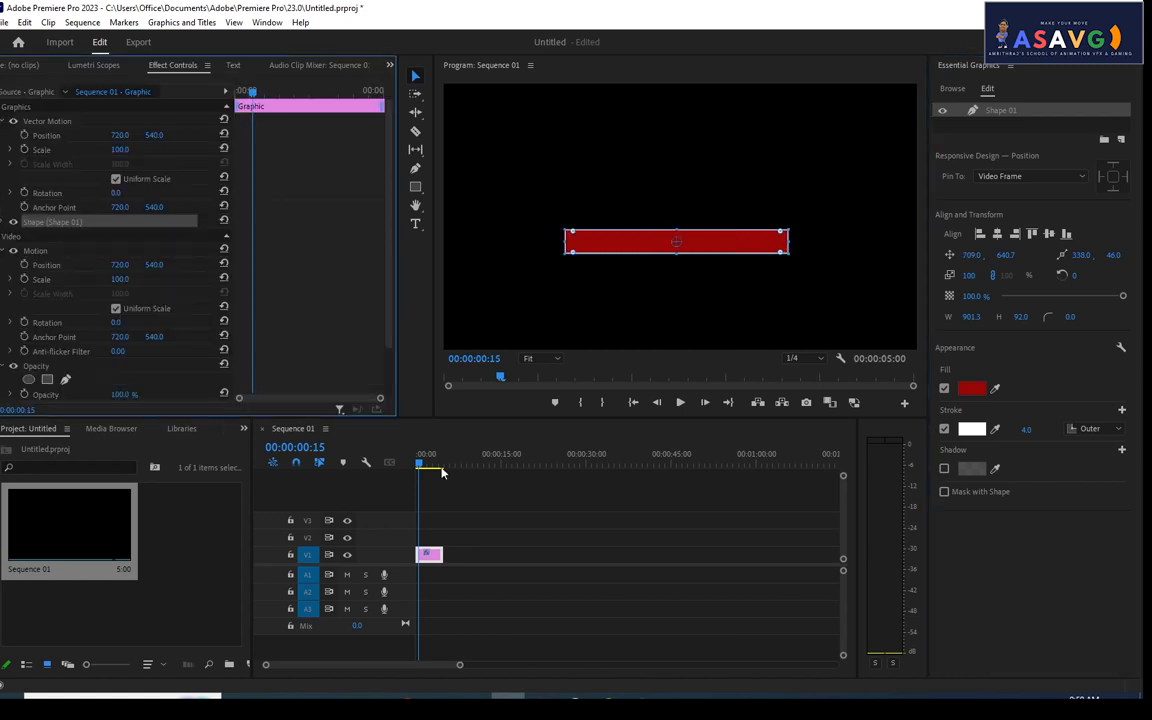
Step: Keyframe the graphic's Motion Position from 2495.0, 540.0 at 00:00:00:21 to 720.0, 540.0 at 00:00:02:04, and play it back
{"action": "left_click", "coordinate": [430, 465]}
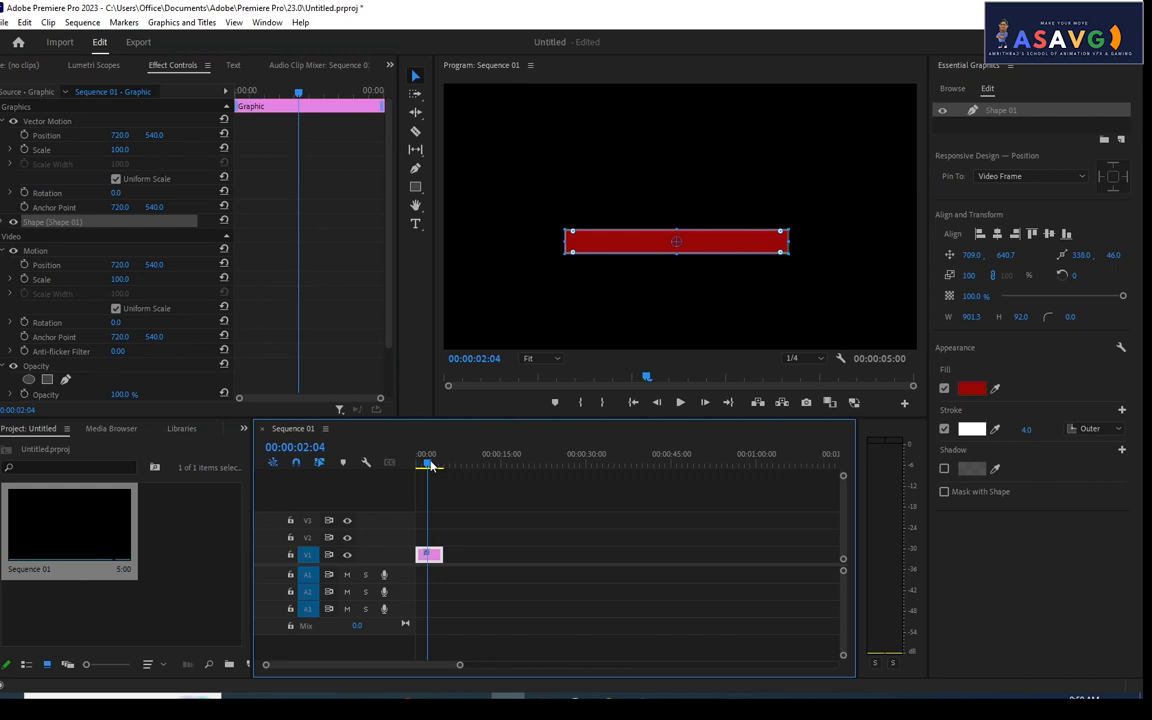
{"action": "left_click", "coordinate": [25, 265]}
{"action": "left_click_drag", "start_coordinate": [298, 92], "coordinate": [260, 93]}
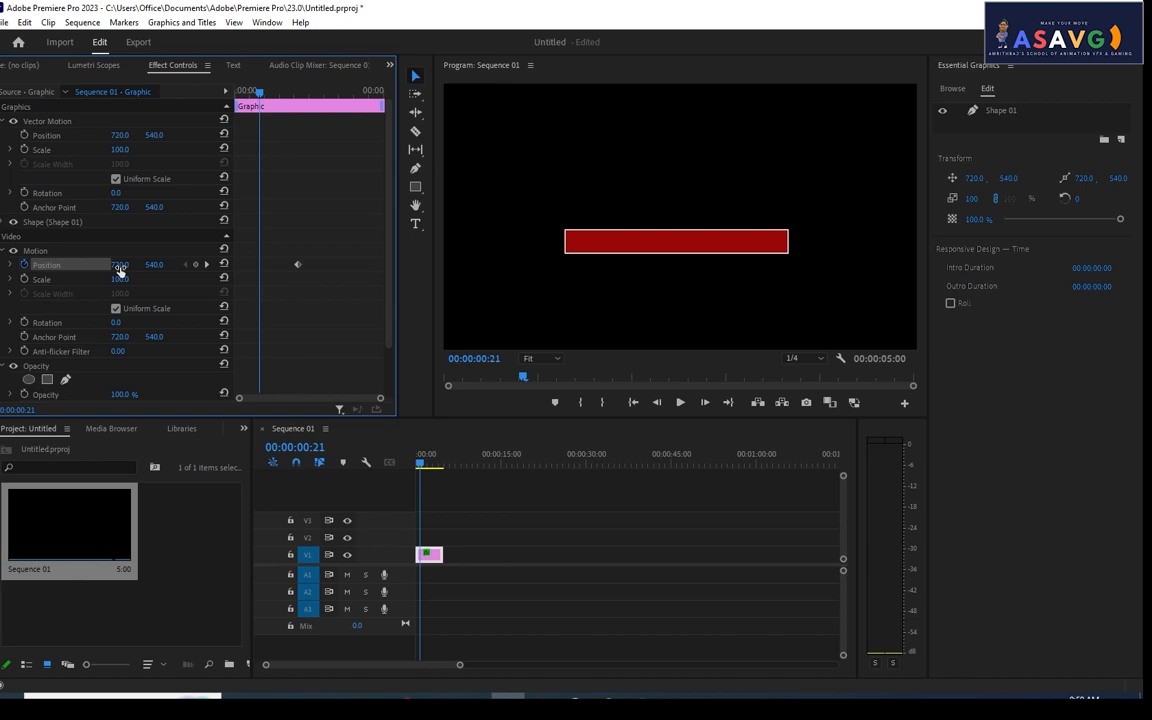
{"action": "left_click_drag", "start_coordinate": [119, 267], "coordinate": [298, 183]}
{"action": "key", "text": "space"}
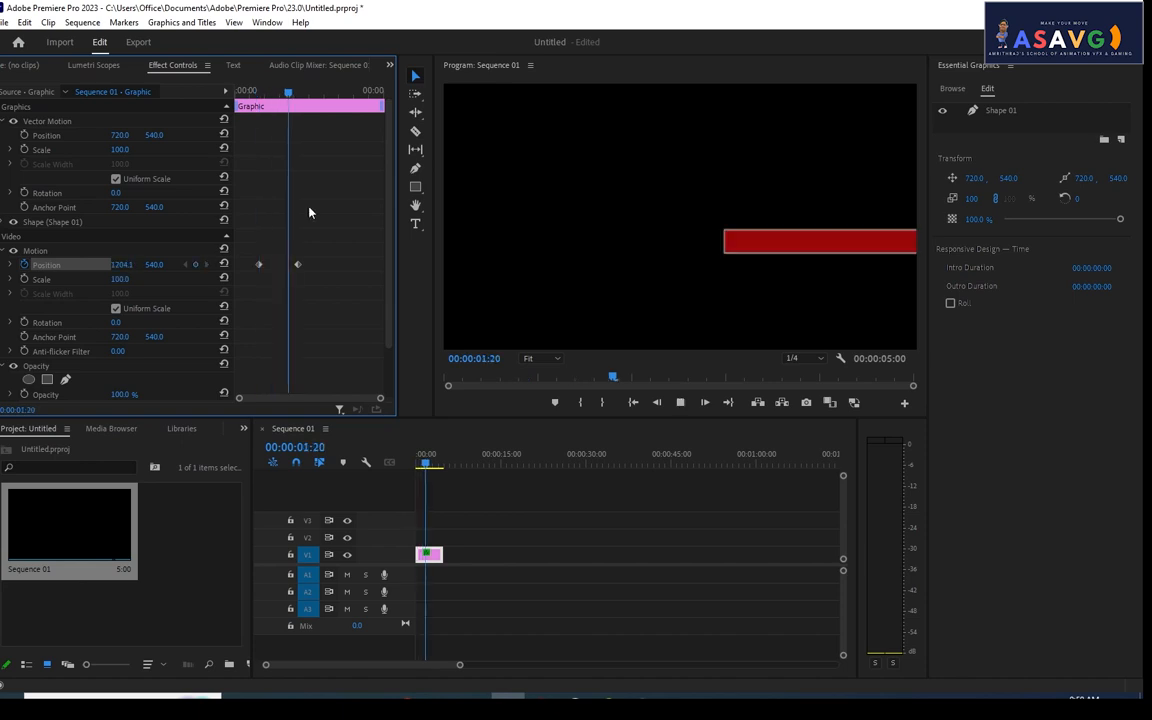
{"action": "key", "text": "space"}
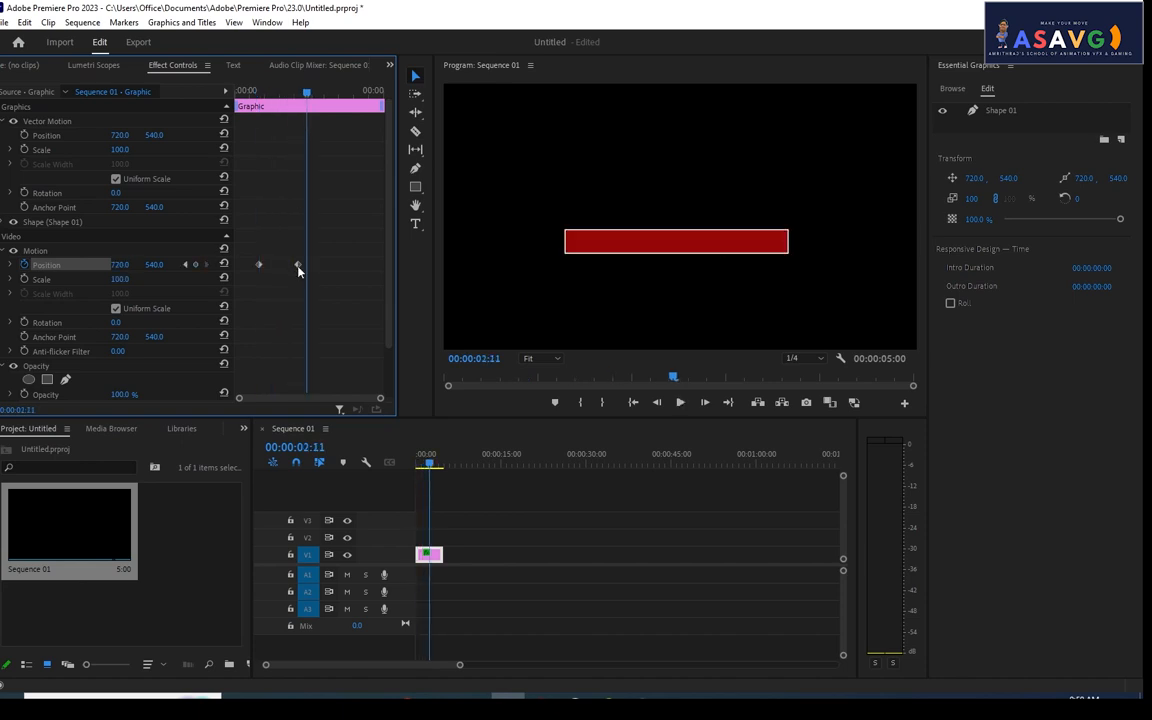
Step: Move the second Position keyframe to about 00:00:01:15 and set the keyframes' Spatial Interpolation to Linear
{"action": "left_click_drag", "start_coordinate": [297, 266], "coordinate": [281, 267]}
{"action": "right_click", "coordinate": [280, 268]}
{"action": "mouse_move", "coordinate": [366, 396]}
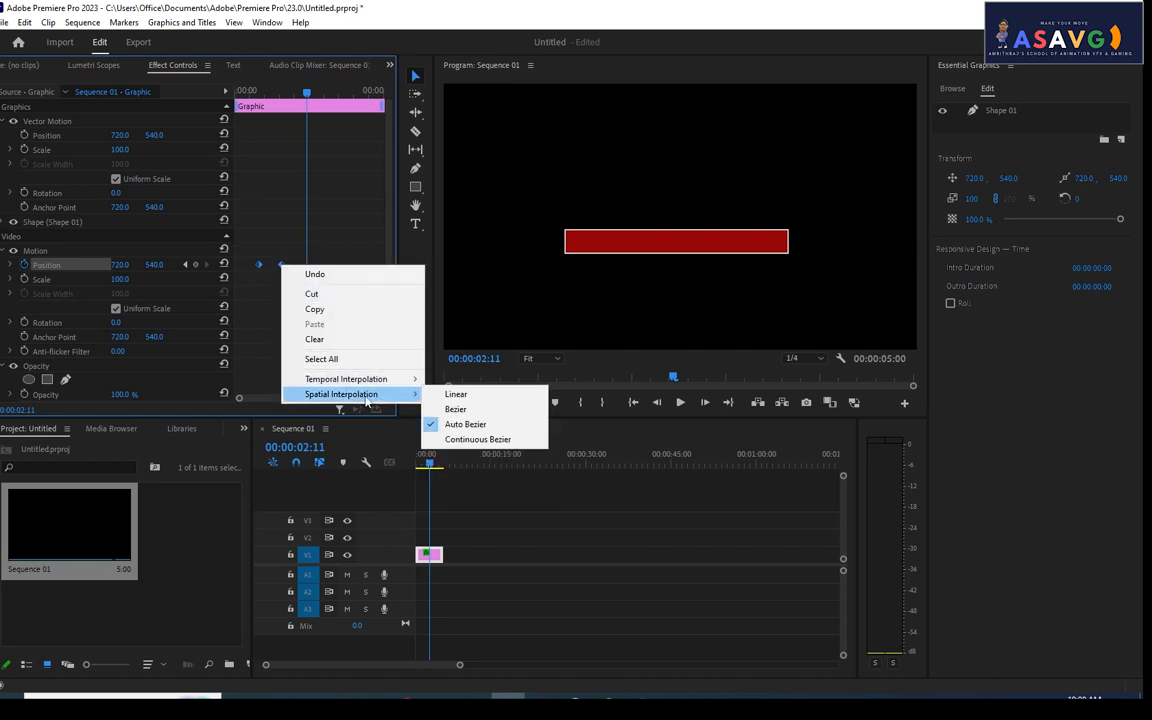
{"action": "left_click", "coordinate": [488, 394]}
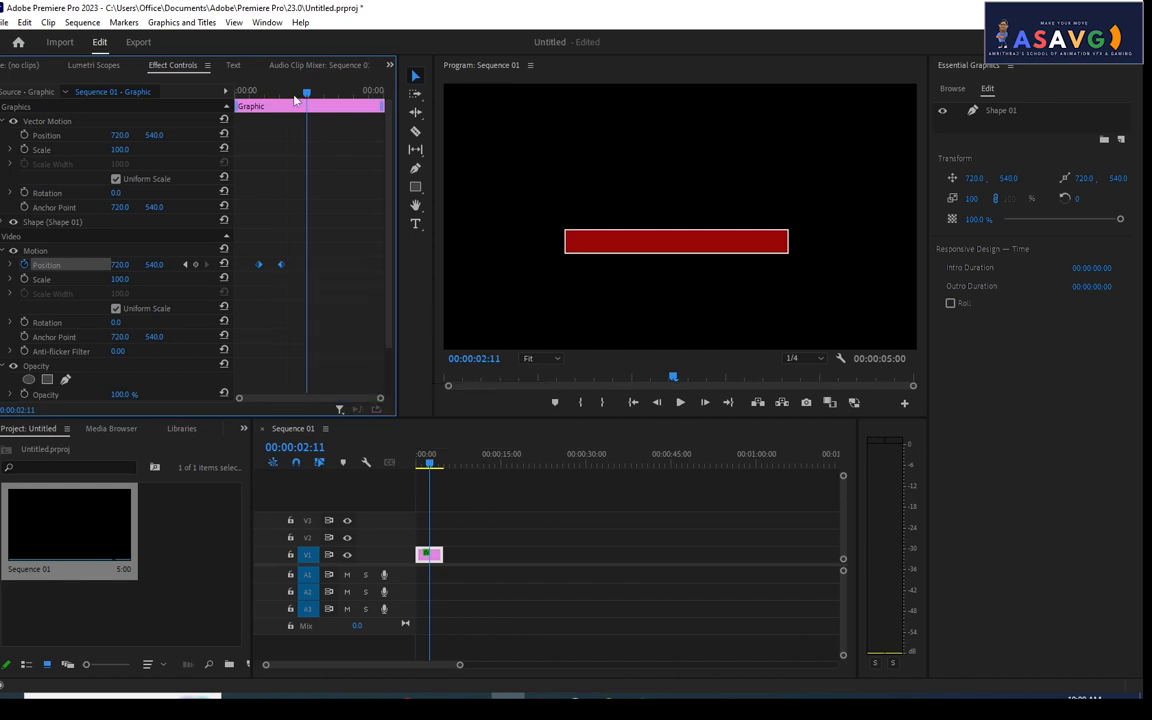
{"action": "left_click_drag", "start_coordinate": [293, 96], "coordinate": [261, 101]}
{"action": "key", "text": "space"}
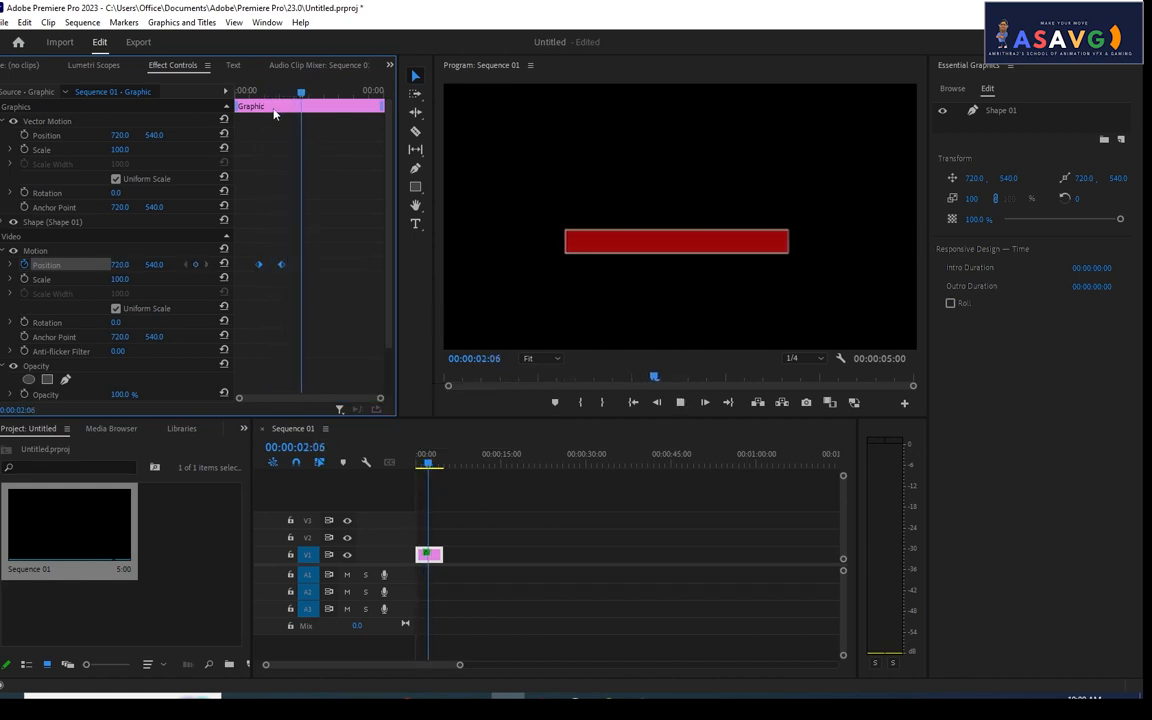
{"action": "key", "text": "space"}
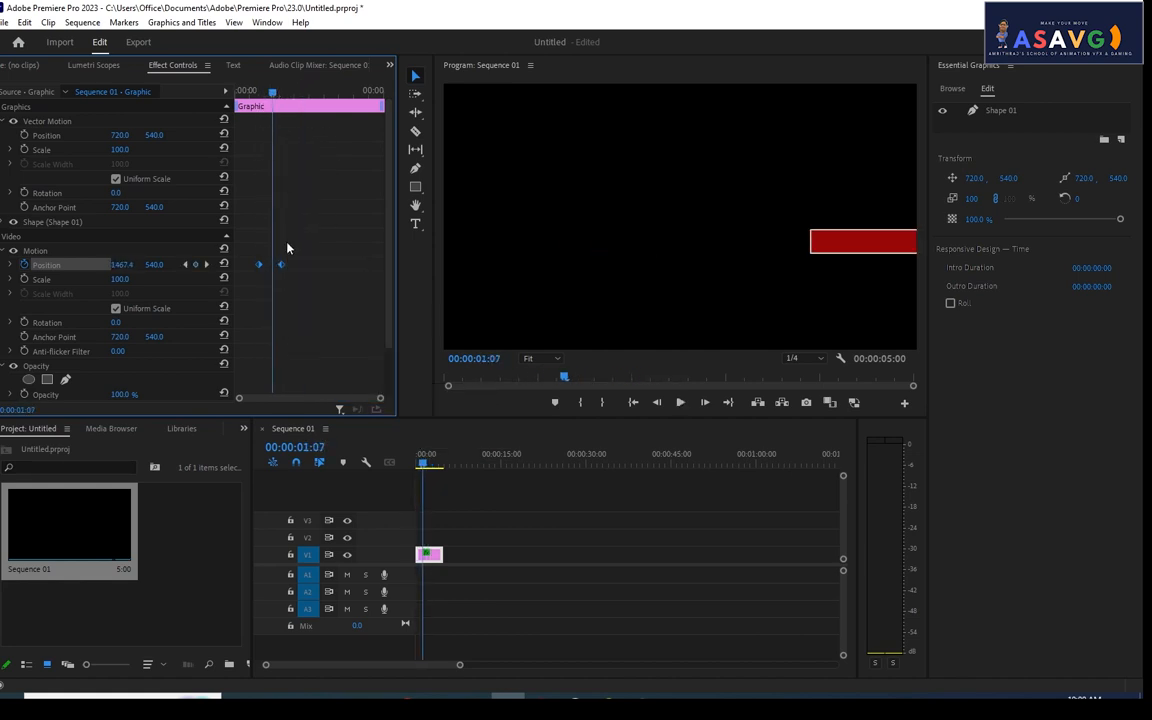
Step: Expand the Position velocity graph and give the second keyframe Bezier Temporal Interpolation with a reduced incoming velocity
{"action": "left_click", "coordinate": [9, 265]}
{"action": "left_click", "coordinate": [10, 265]}
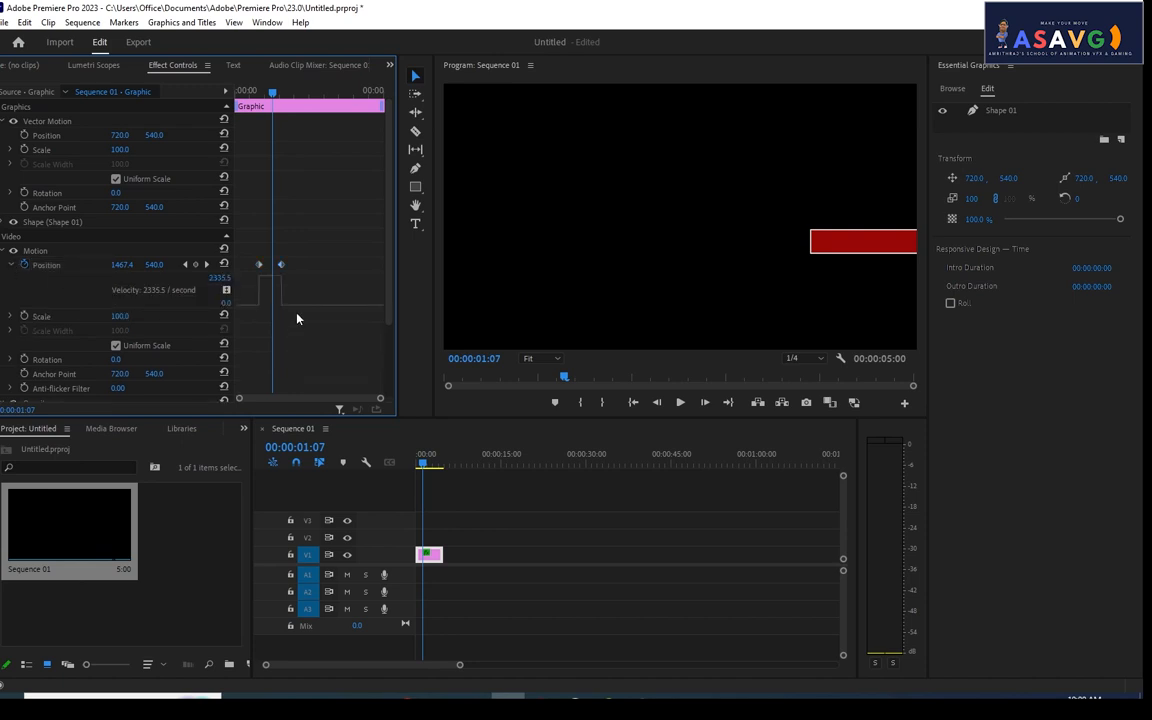
{"action": "right_click", "coordinate": [281, 268]}
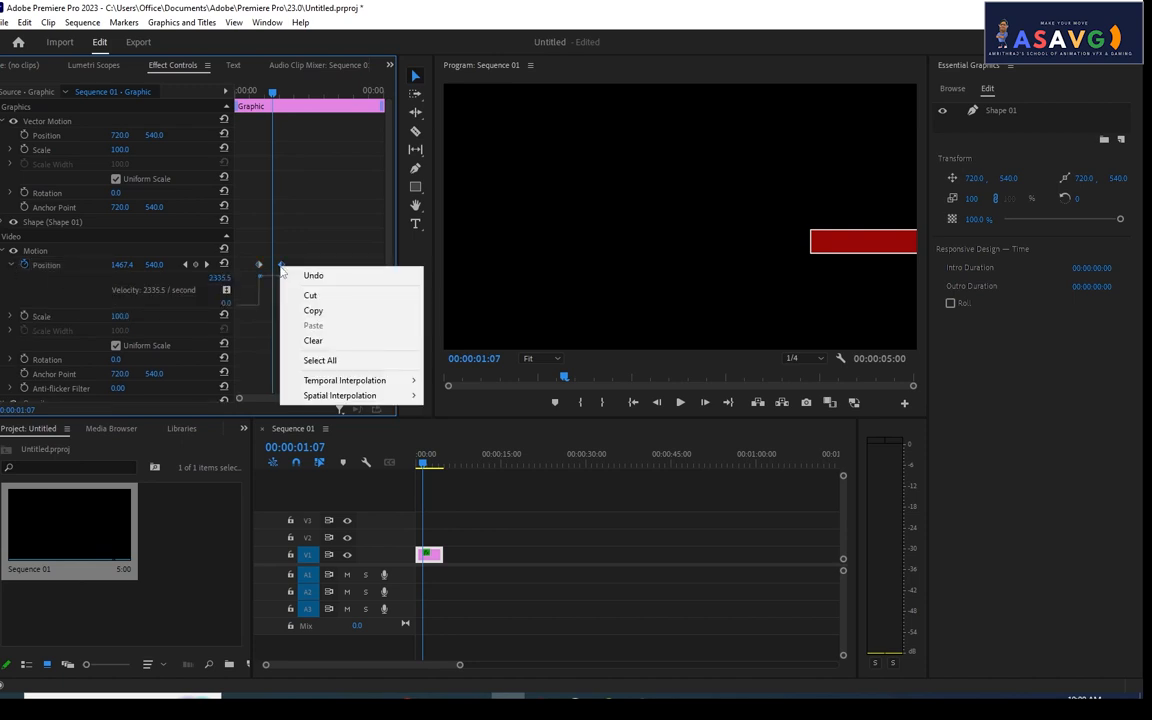
{"action": "mouse_move", "coordinate": [370, 383]}
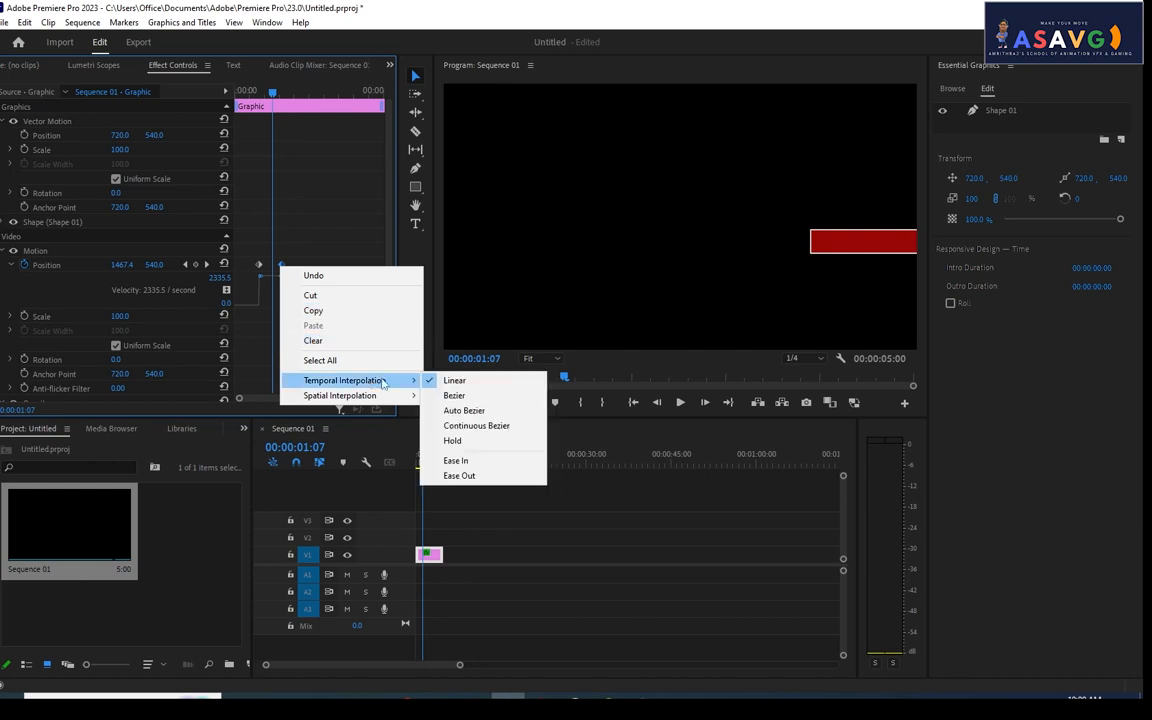
{"action": "left_click", "coordinate": [469, 397]}
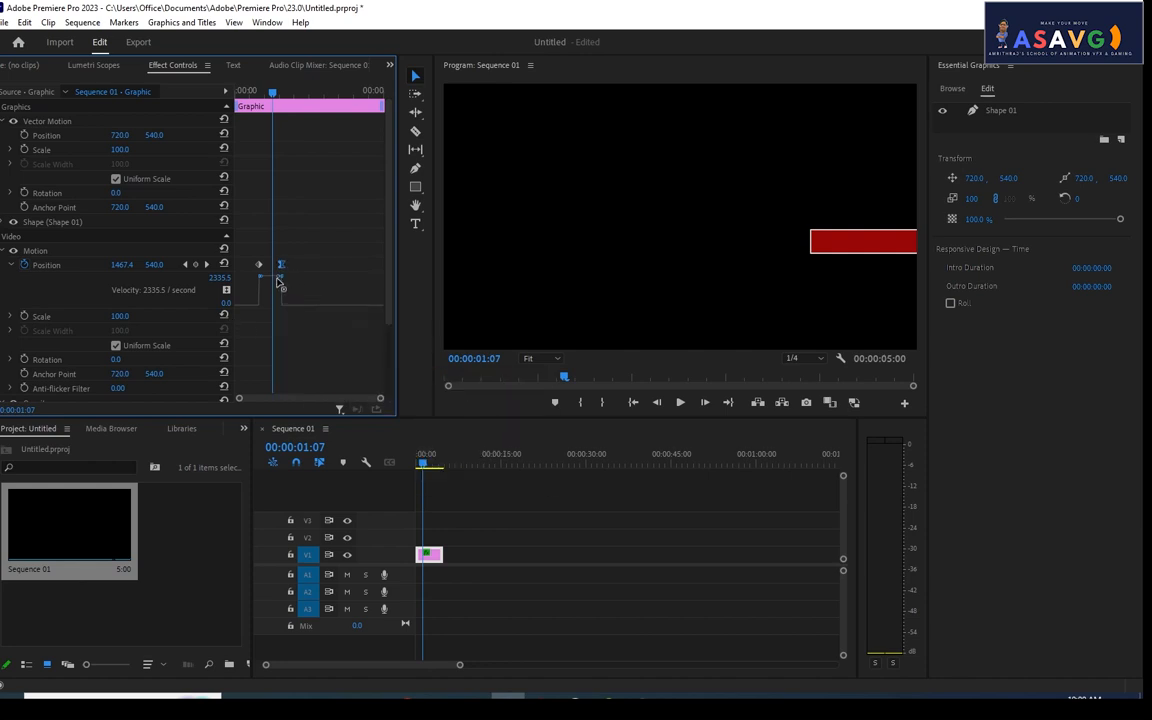
{"action": "left_click_drag", "start_coordinate": [279, 278], "coordinate": [281, 293]}
{"action": "left_click_drag", "start_coordinate": [275, 96], "coordinate": [243, 97]}
{"action": "key", "text": "space"}
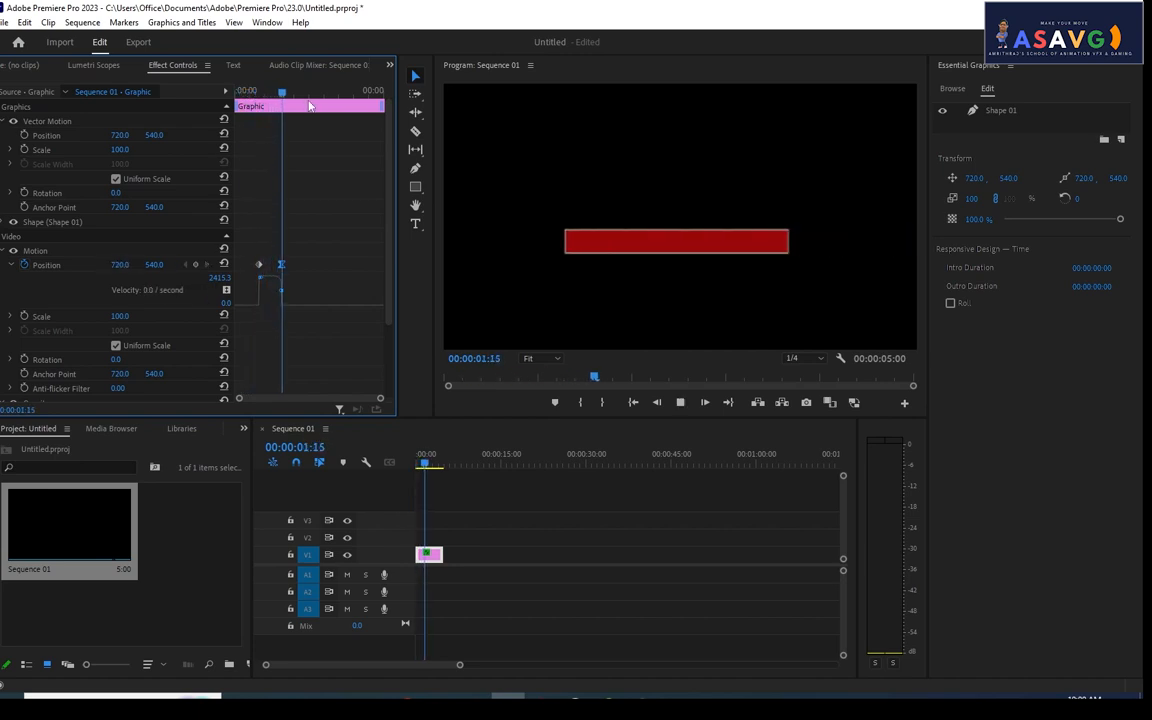
{"action": "key", "text": "space"}
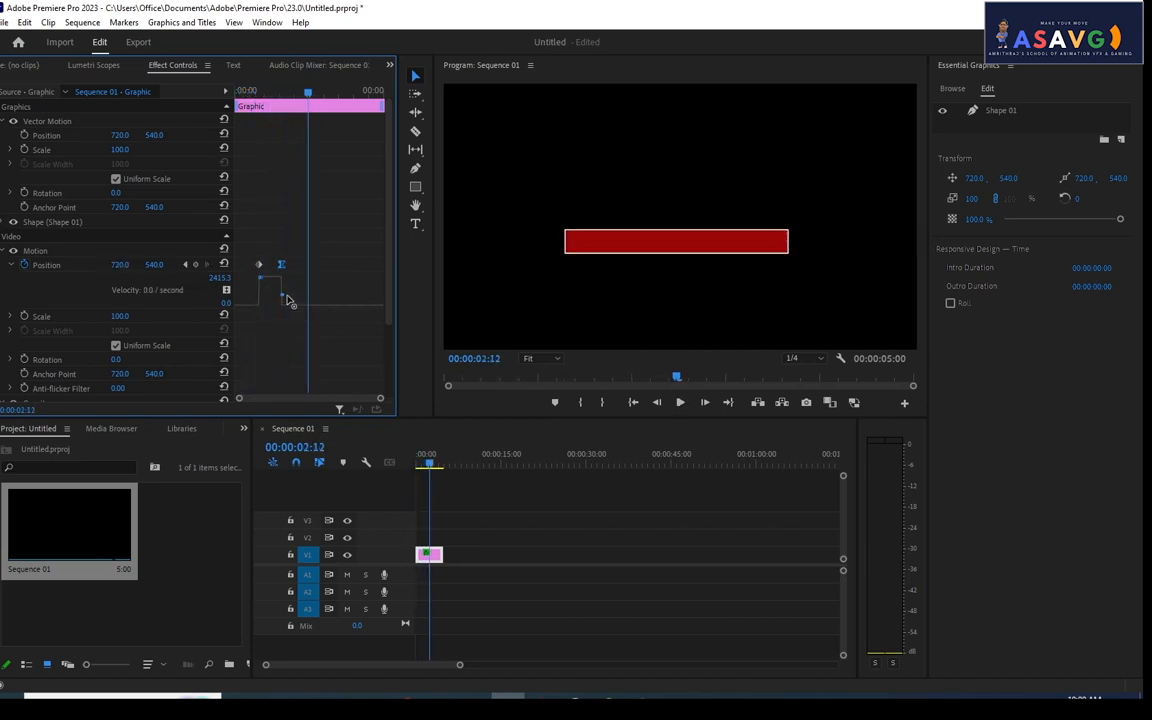
Step: Change the second Position keyframe's Temporal Interpolation to Ease In and play back the slide-in
{"action": "left_click_drag", "start_coordinate": [287, 296], "coordinate": [292, 257]}
{"action": "right_click", "coordinate": [283, 280]}
{"action": "left_click", "coordinate": [272, 288]}
{"action": "right_click", "coordinate": [282, 267]}
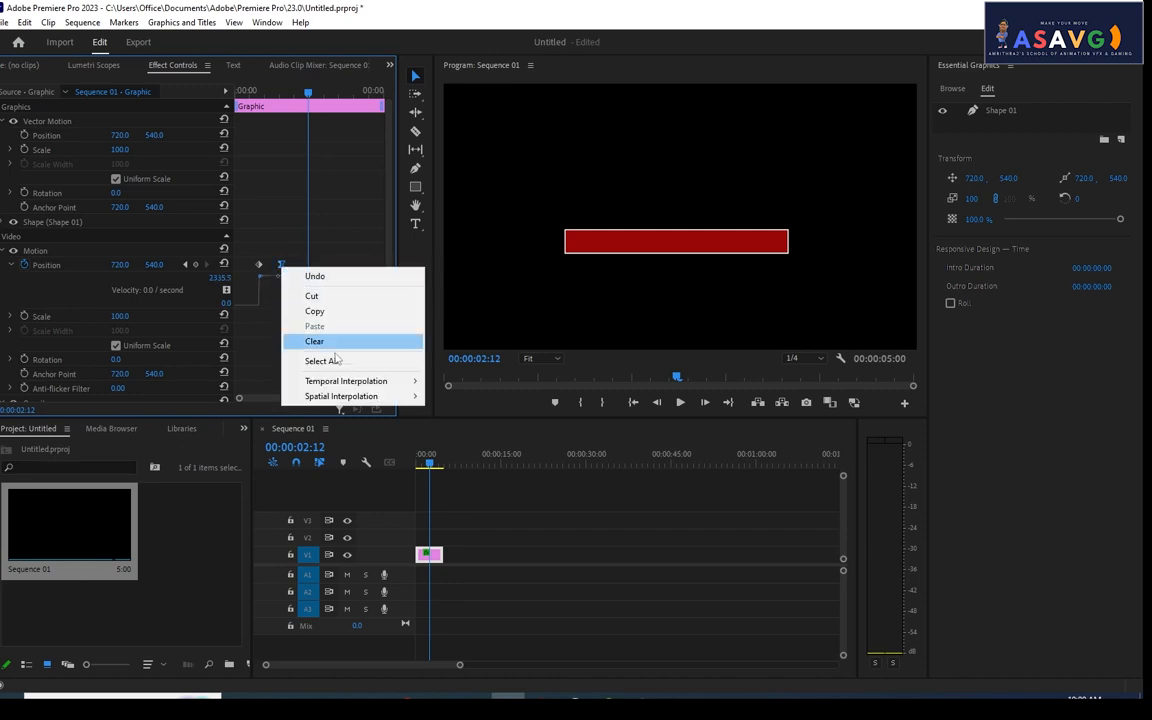
{"action": "mouse_move", "coordinate": [338, 384]}
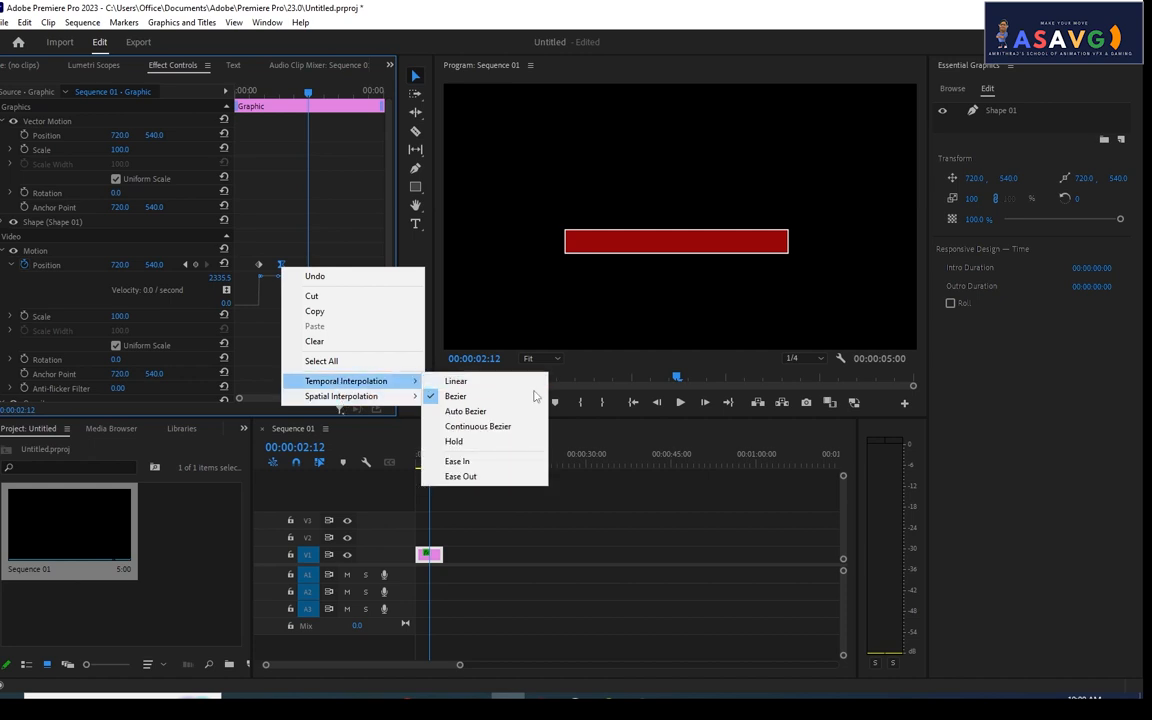
{"action": "left_click", "coordinate": [453, 441]}
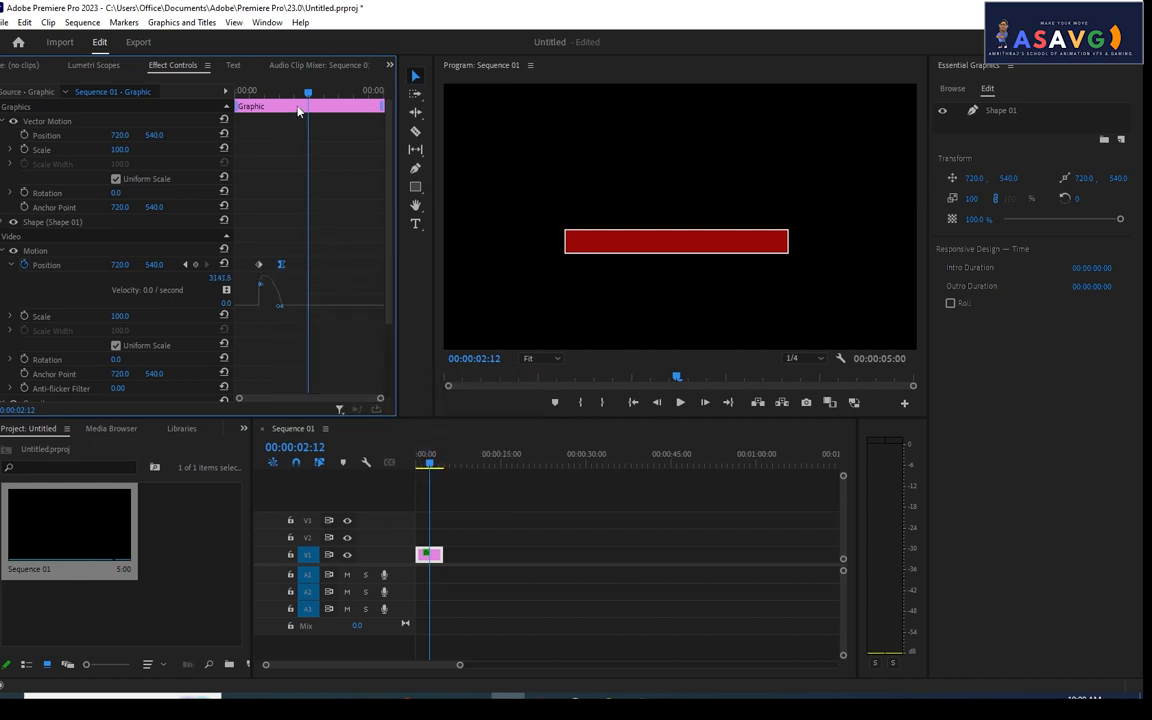
{"action": "left_click_drag", "start_coordinate": [305, 94], "coordinate": [247, 96]}
{"action": "key", "text": "space"}
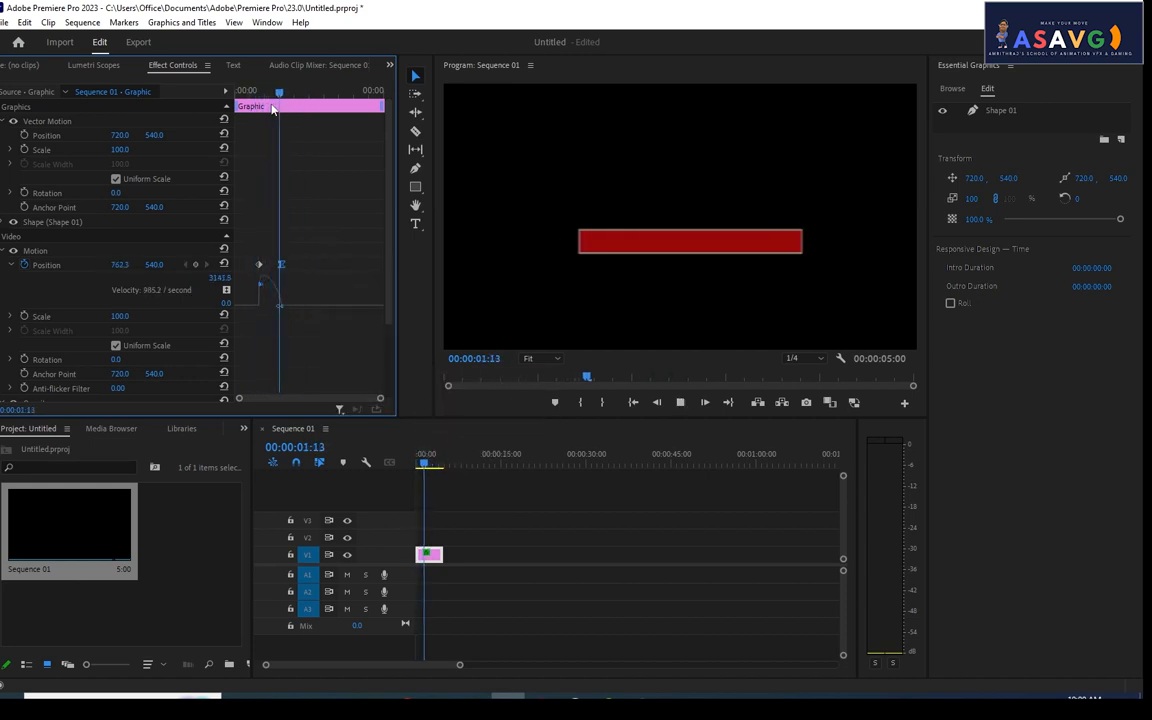
{"action": "key", "text": "space"}
Step: Extend the second Position keyframe's velocity handle towards the first keyframe for a sharper ease, and replay the motion
{"action": "left_click_drag", "start_coordinate": [282, 311], "coordinate": [268, 314]}
{"action": "left_click_drag", "start_coordinate": [299, 95], "coordinate": [258, 98]}
{"action": "key", "text": "space"}
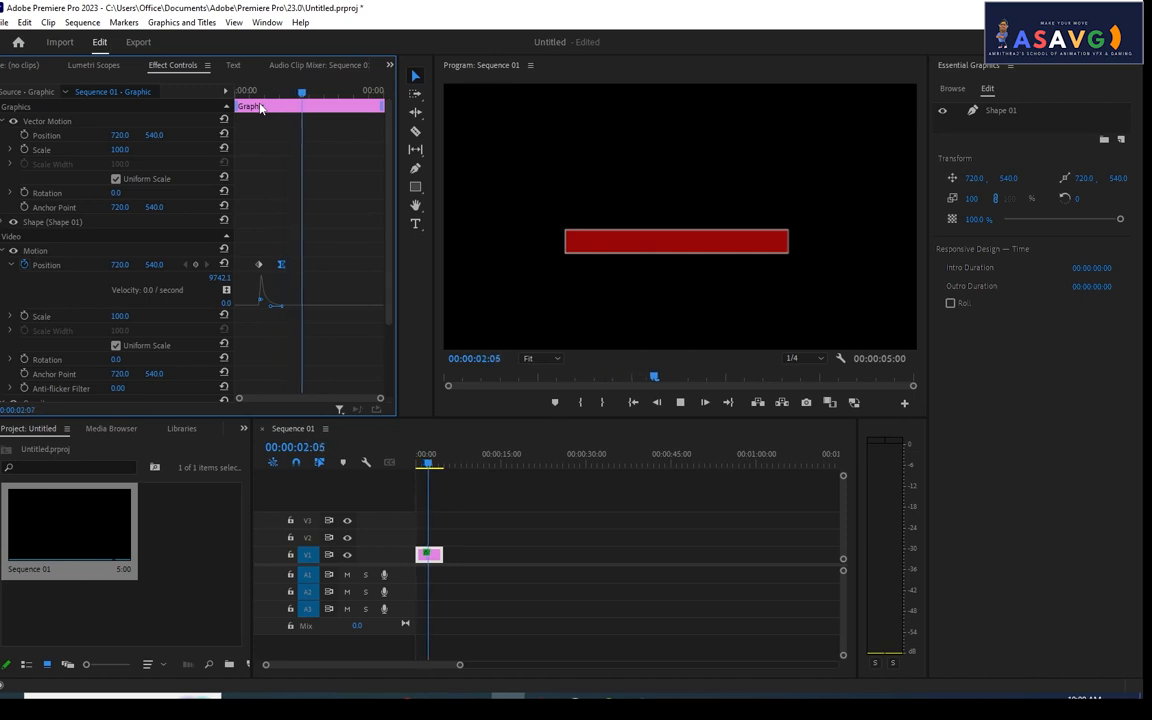
{"action": "left_click", "coordinate": [266, 95]}
{"action": "left_click_drag", "start_coordinate": [266, 97], "coordinate": [253, 97]}
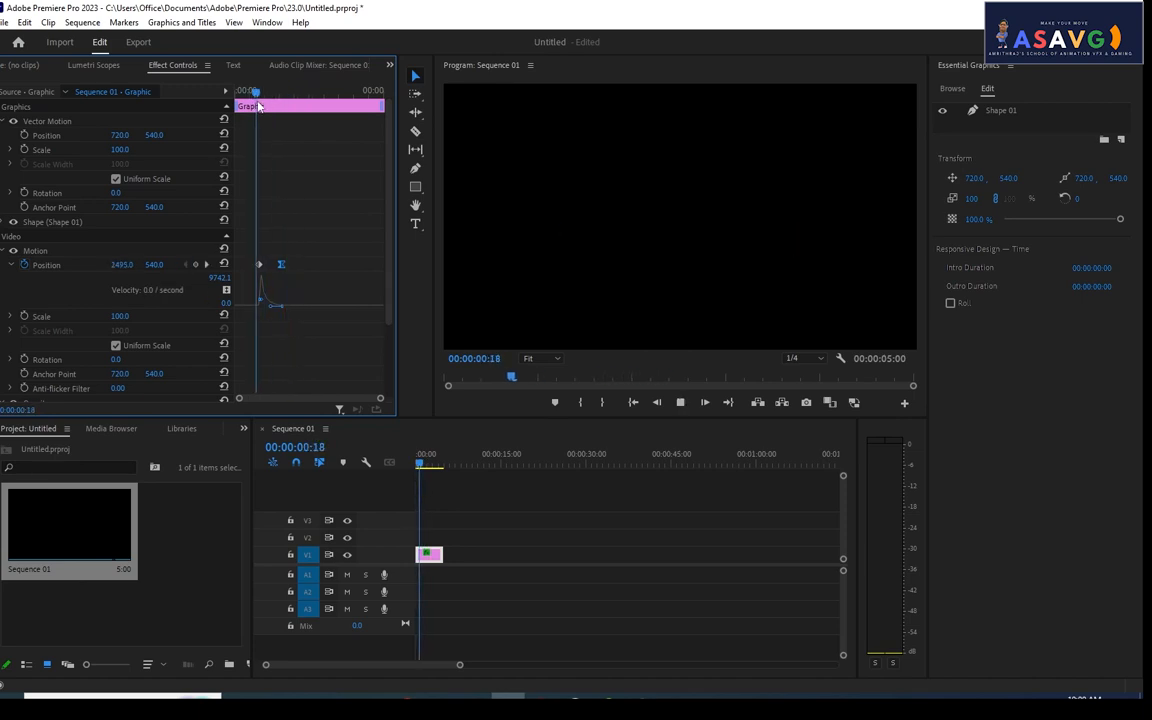
{"action": "key", "text": "space"}
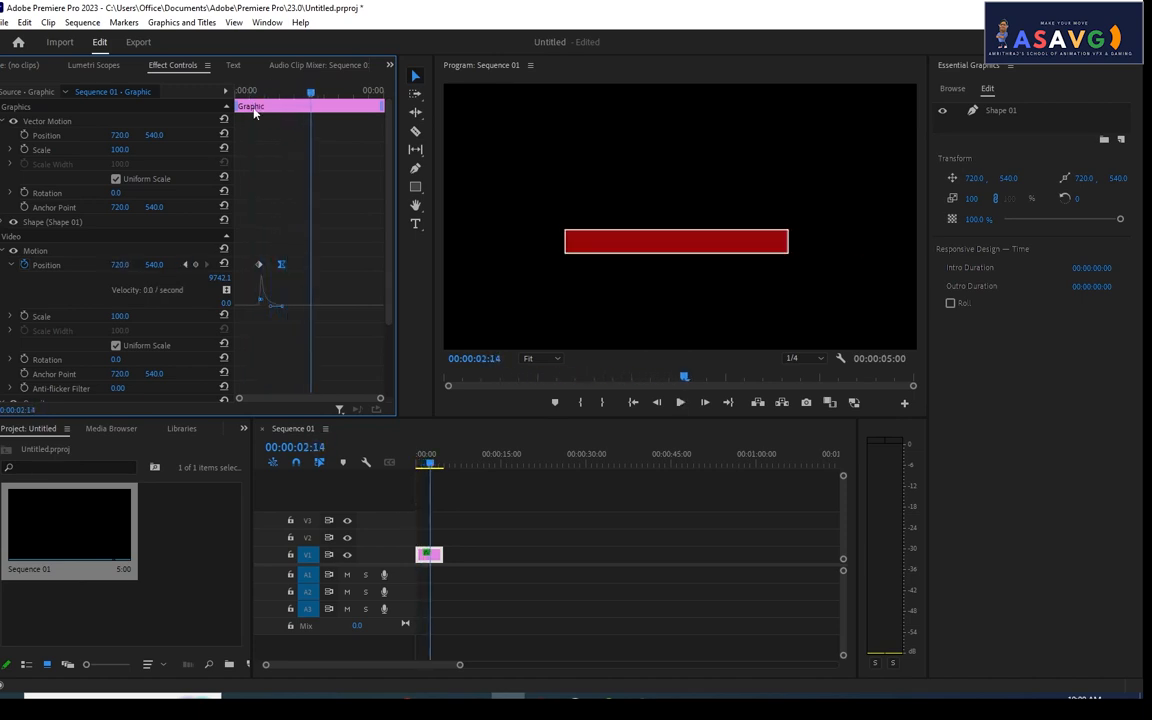
{"action": "left_click_drag", "start_coordinate": [432, 464], "coordinate": [418, 467]}
{"action": "key", "text": "space"}
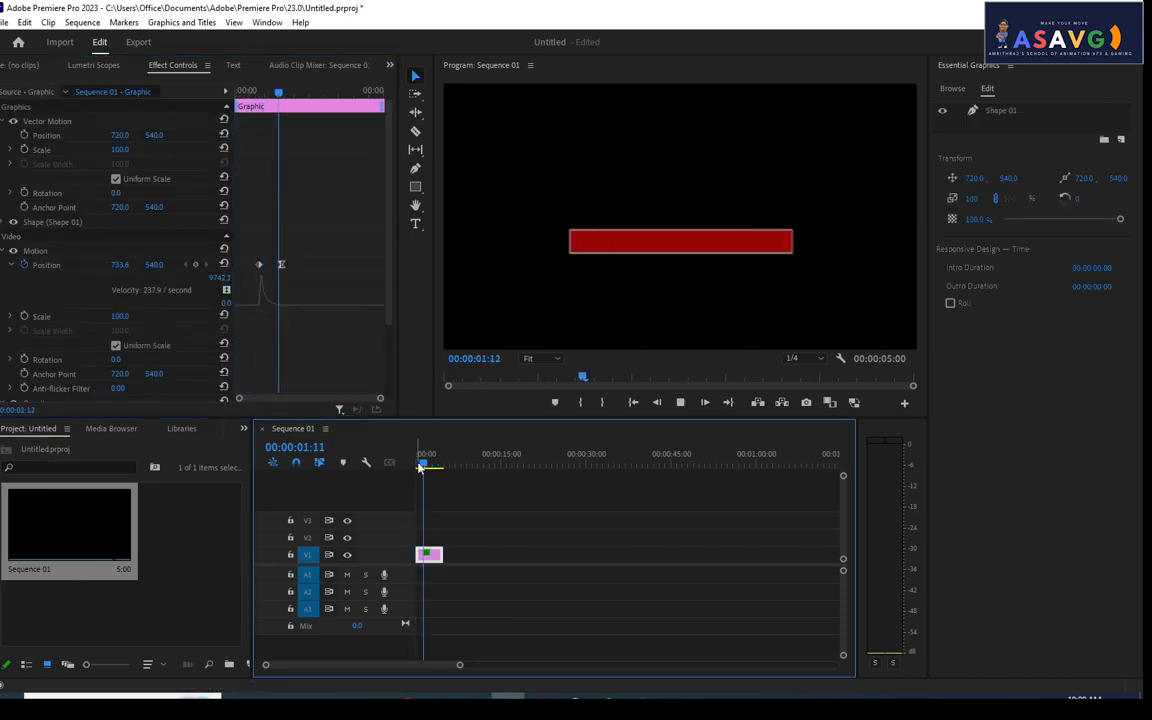
{"action": "key", "text": "space"}
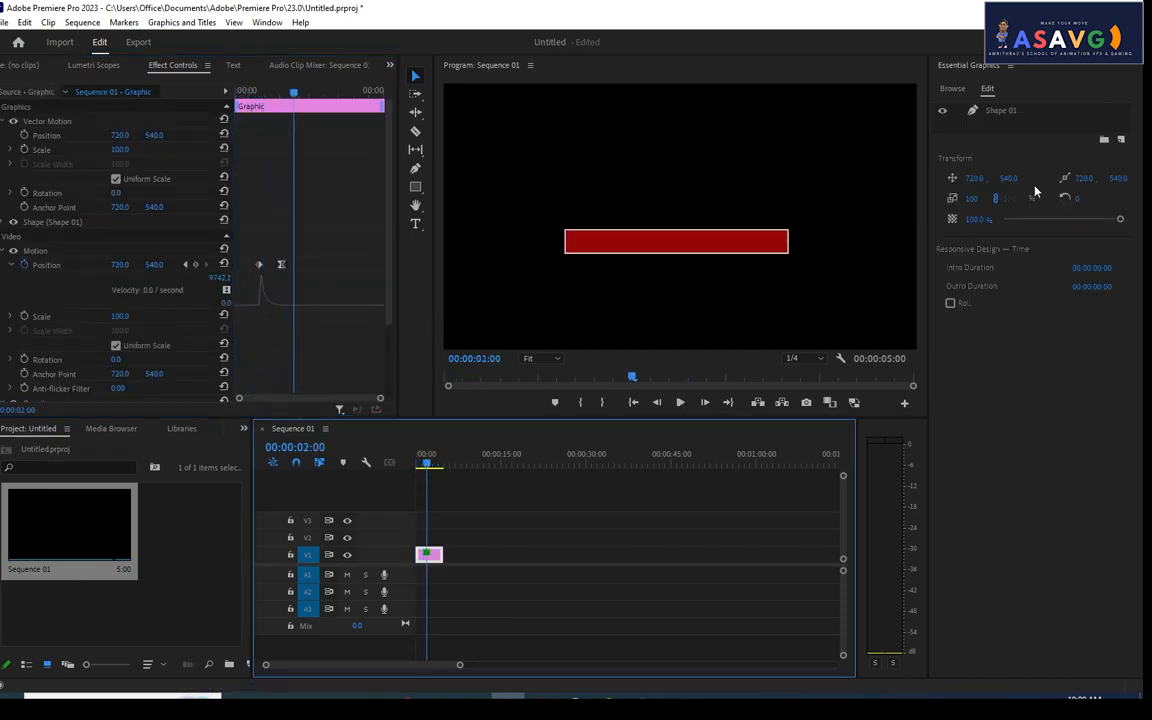
Step: Add a text layer reading VIDEO EDITING above the red bar and widen its text box so the title fits on one line
{"action": "left_click", "coordinate": [1005, 112]}
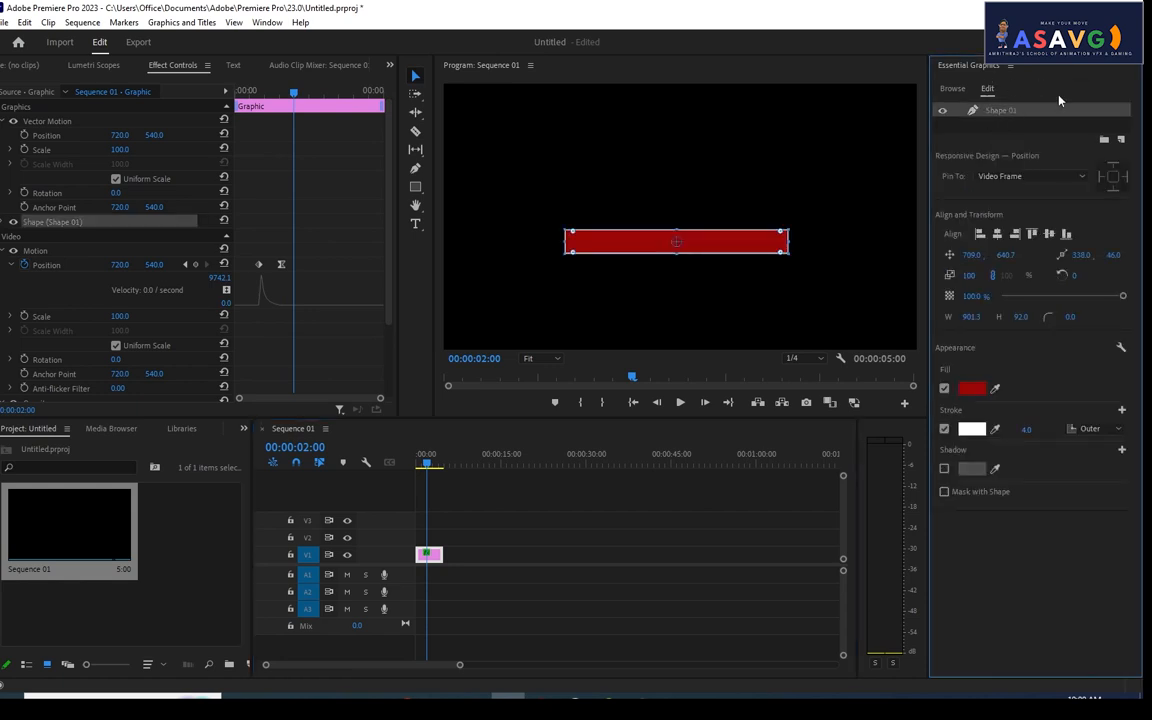
{"action": "left_click", "coordinate": [415, 223]}
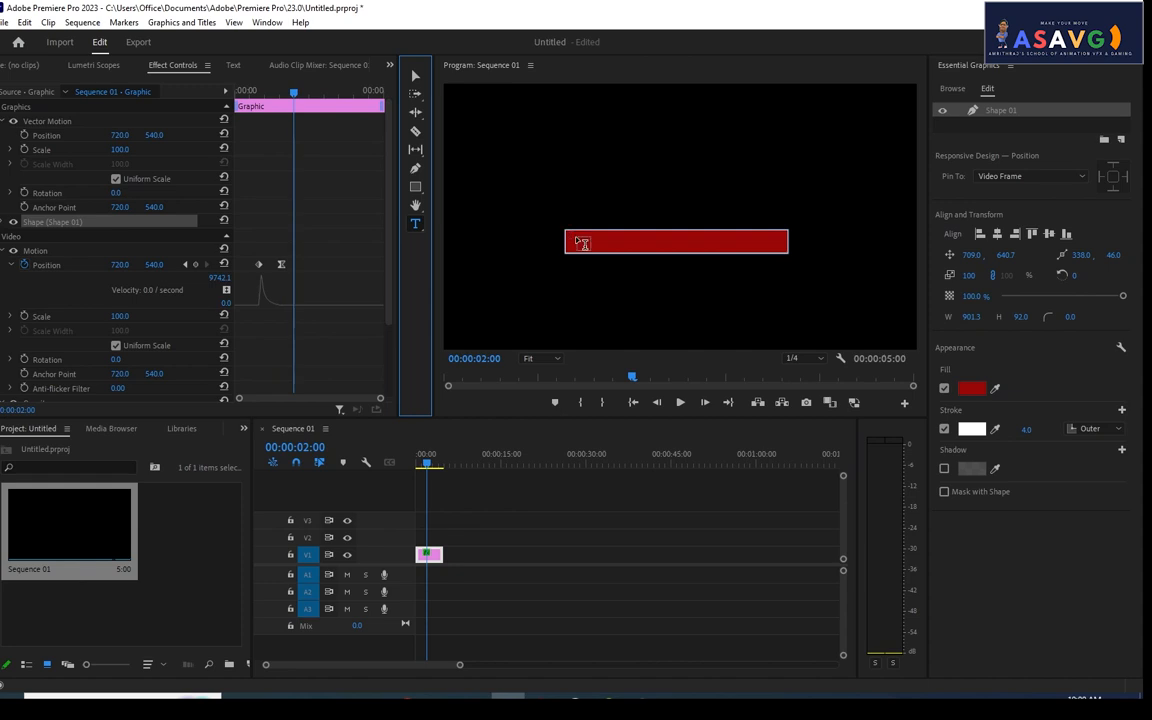
{"action": "left_click", "coordinate": [578, 186]}
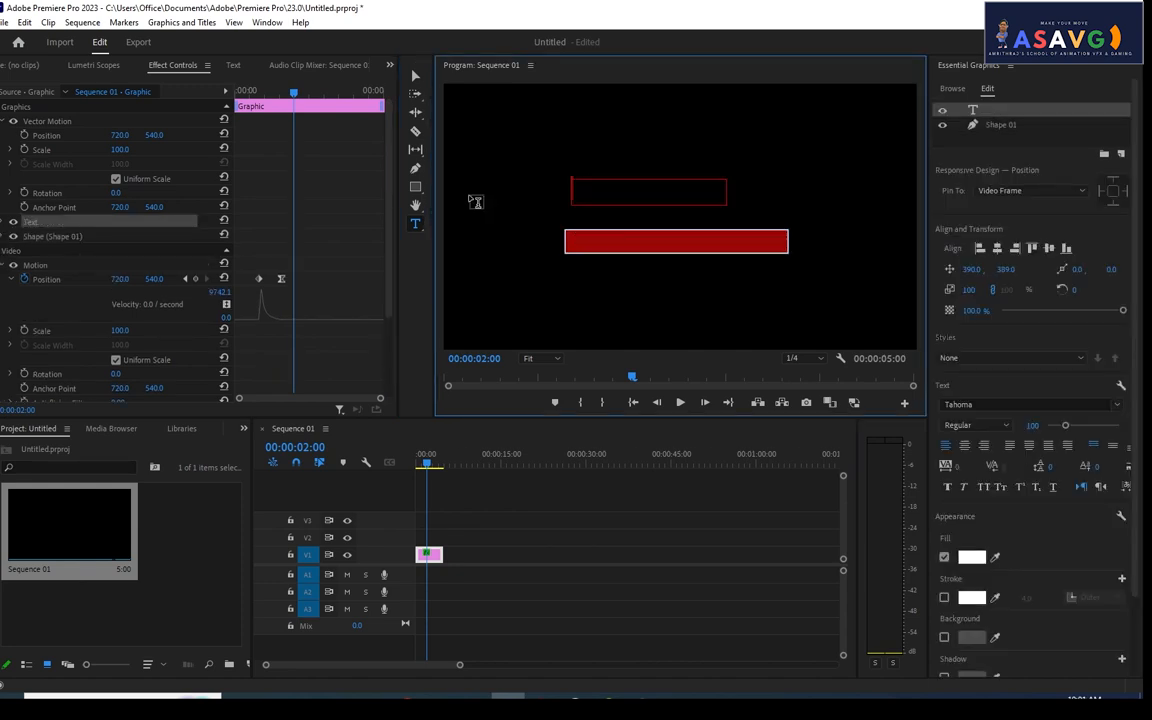
{"action": "type", "text": "VIDEO"}
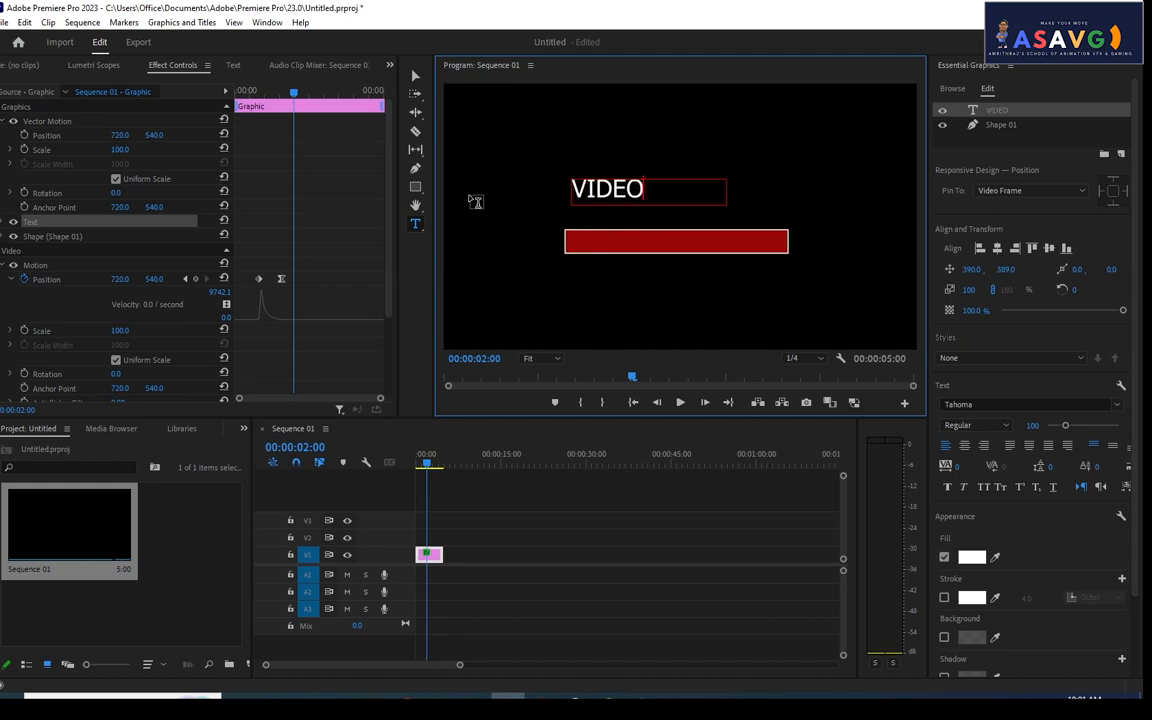
{"action": "type", "text": " EDITING"}
{"action": "left_click", "coordinate": [415, 77]}
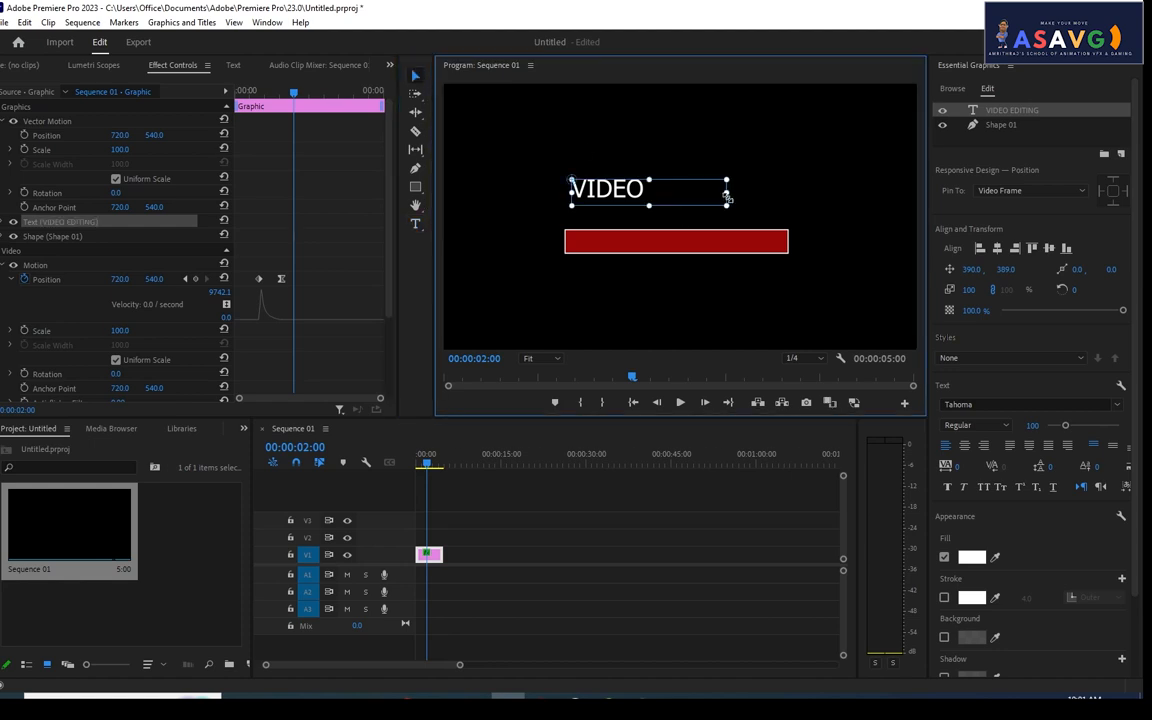
{"action": "left_click_drag", "start_coordinate": [727, 191], "coordinate": [833, 194]}
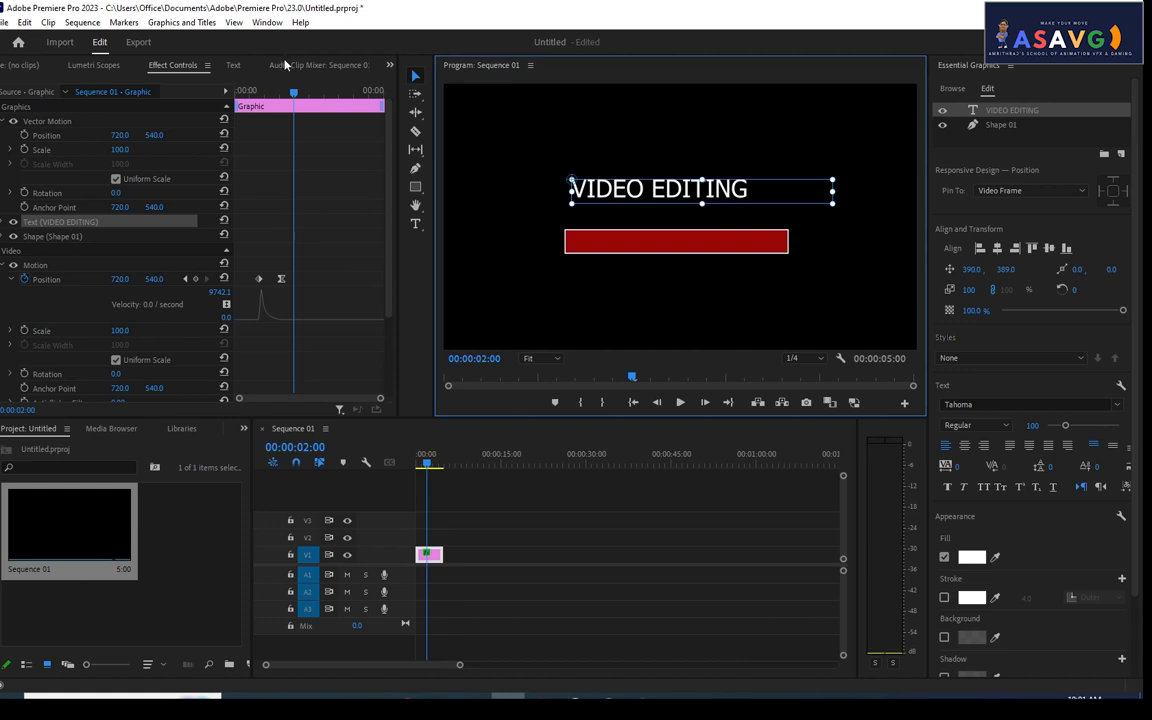
Step: Try lowering the VIDEO EDITING text layer's opacity slightly, and undo the change
{"action": "left_click", "coordinate": [686, 290]}
{"action": "left_click", "coordinate": [674, 194]}
{"action": "mouse_move", "coordinate": [1122, 310]}
{"action": "left_mouse_down"}
{"action": "mouse_move", "coordinate": [1006, 311]}
{"action": "mouse_move", "coordinate": [1111, 311]}
{"action": "left_mouse_up"}
{"action": "key", "text": "ctrl+z"}
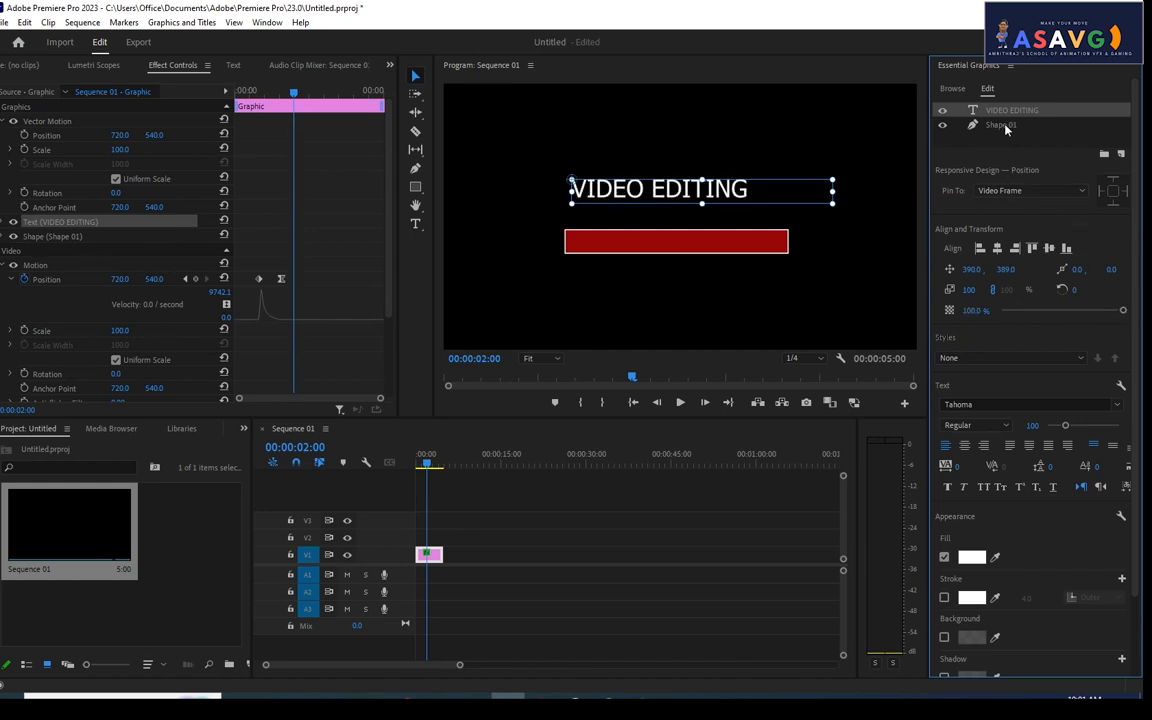
Step: Try the left, center and right frame alignments on the VIDEO EDITING text, and move it back nearer to the bar
{"action": "left_click", "coordinate": [980, 248]}
{"action": "left_click", "coordinate": [997, 248]}
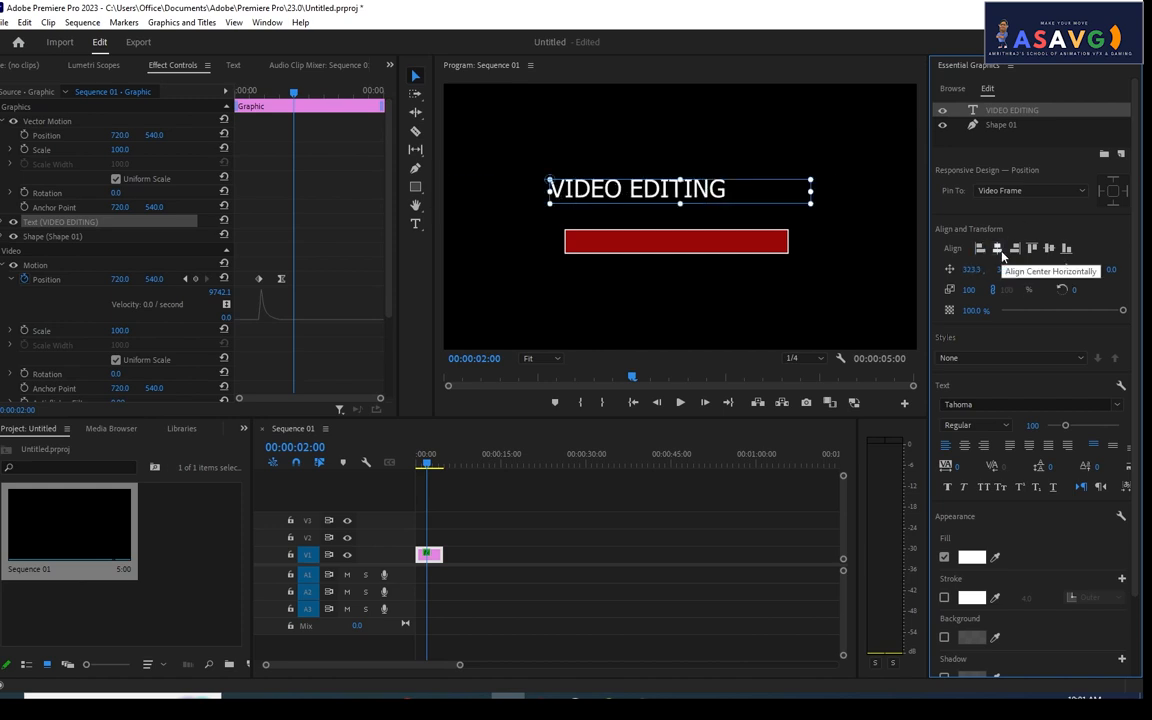
{"action": "left_click", "coordinate": [1015, 248]}
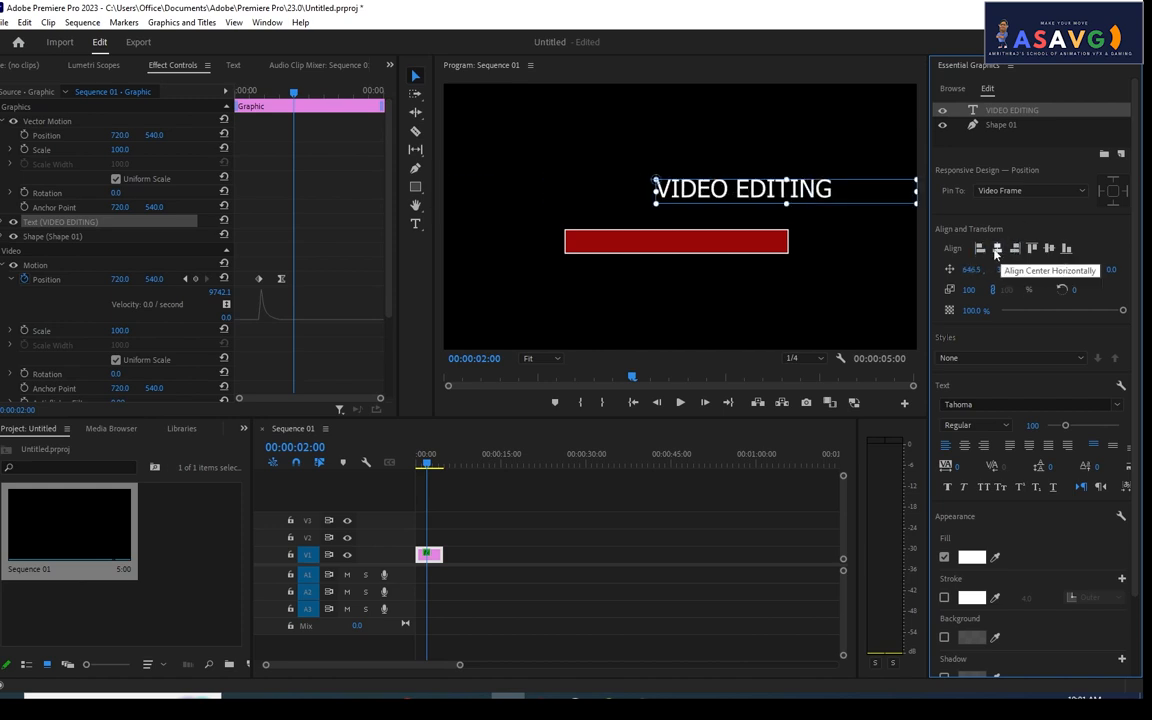
{"action": "left_click_drag", "start_coordinate": [759, 205], "coordinate": [730, 210]}
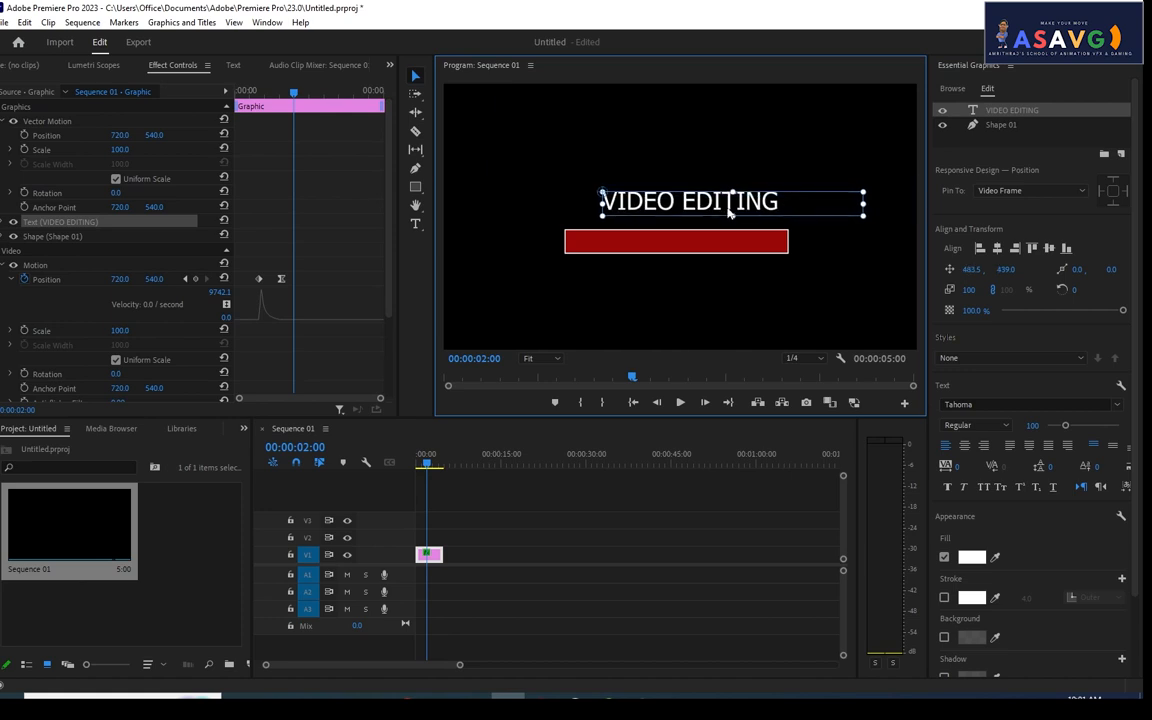
Step: Try the center, left, right and justified paragraph alignments on the VIDEO EDITING text
{"action": "left_click", "coordinate": [970, 446]}
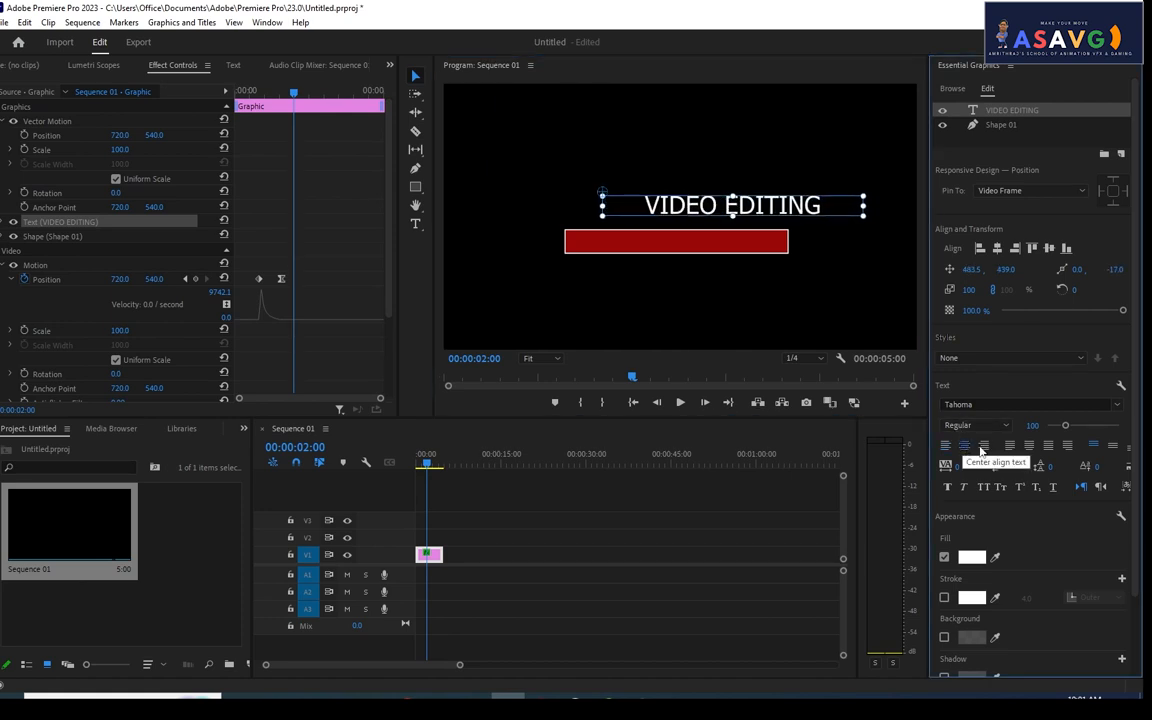
{"action": "left_click", "coordinate": [945, 446]}
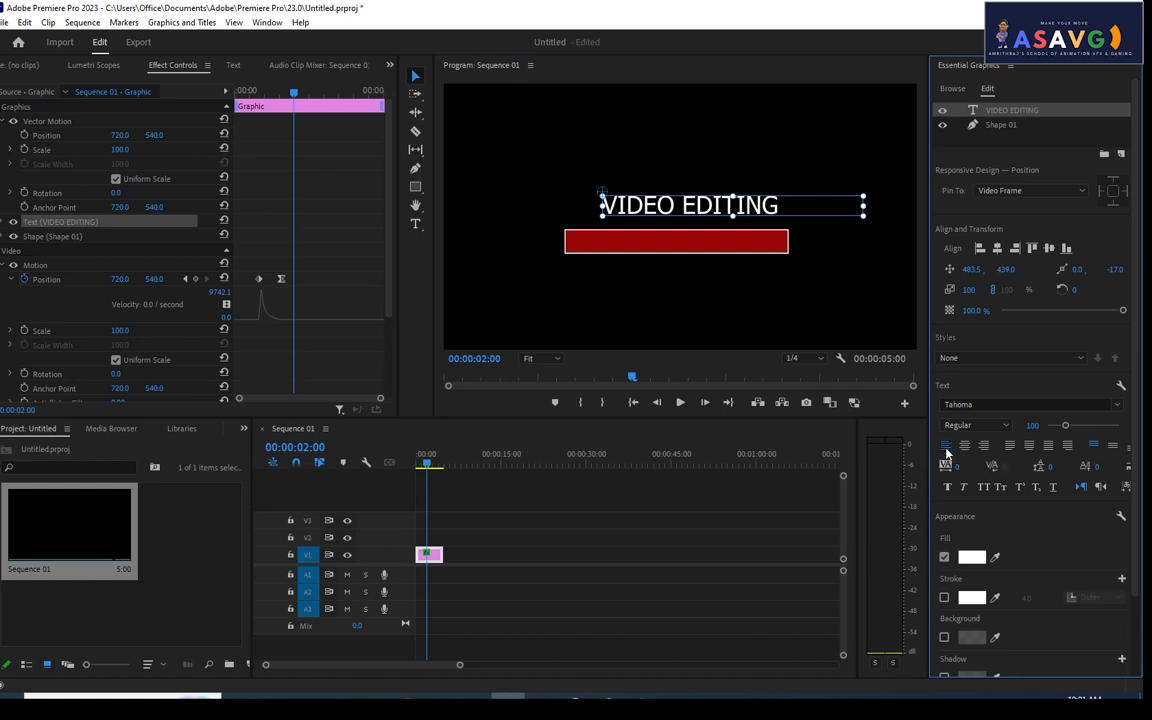
{"action": "left_click", "coordinate": [964, 446]}
{"action": "left_click", "coordinate": [984, 446]}
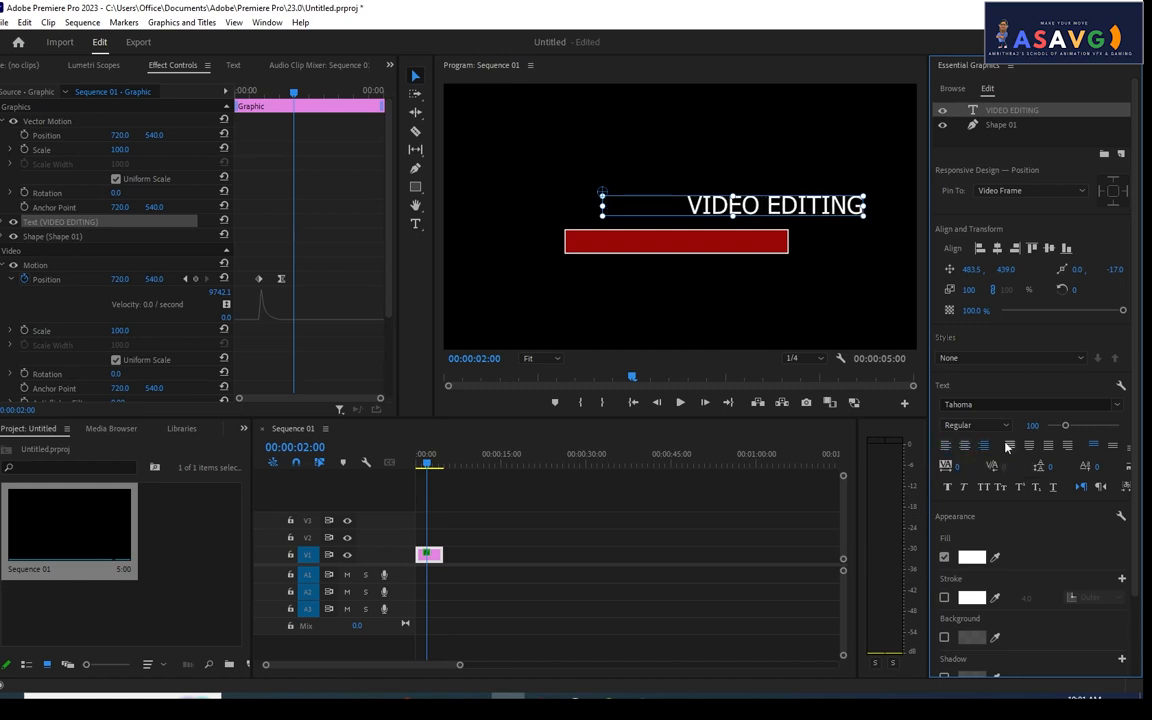
{"action": "left_click", "coordinate": [1011, 446]}
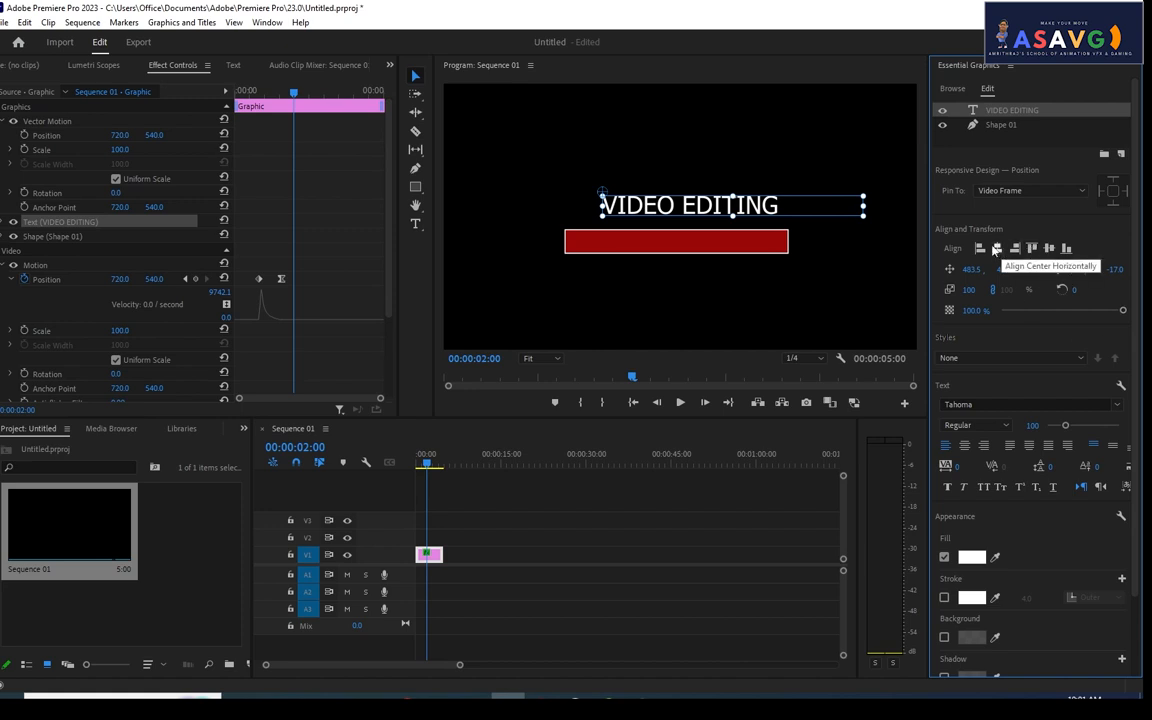
Step: Align the VIDEO EDITING text horizontally to the center of the frame, and move it onto the red bar
{"action": "left_click", "coordinate": [984, 251]}
{"action": "left_click", "coordinate": [1015, 249]}
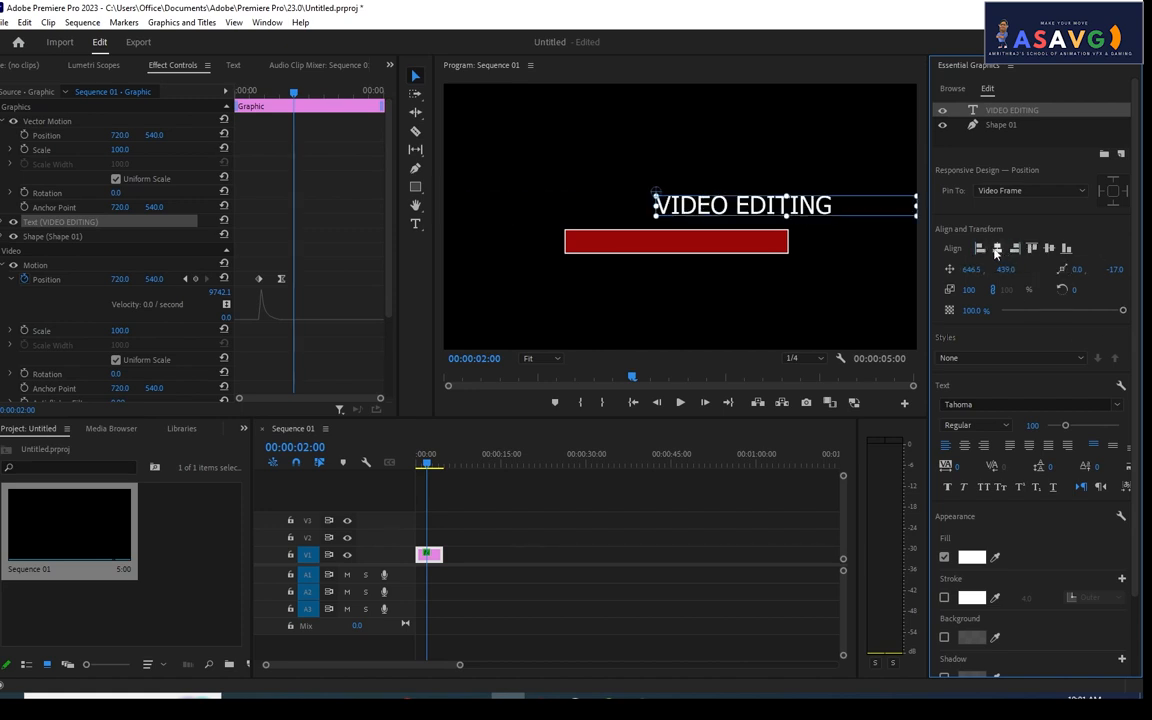
{"action": "left_click", "coordinate": [1000, 251]}
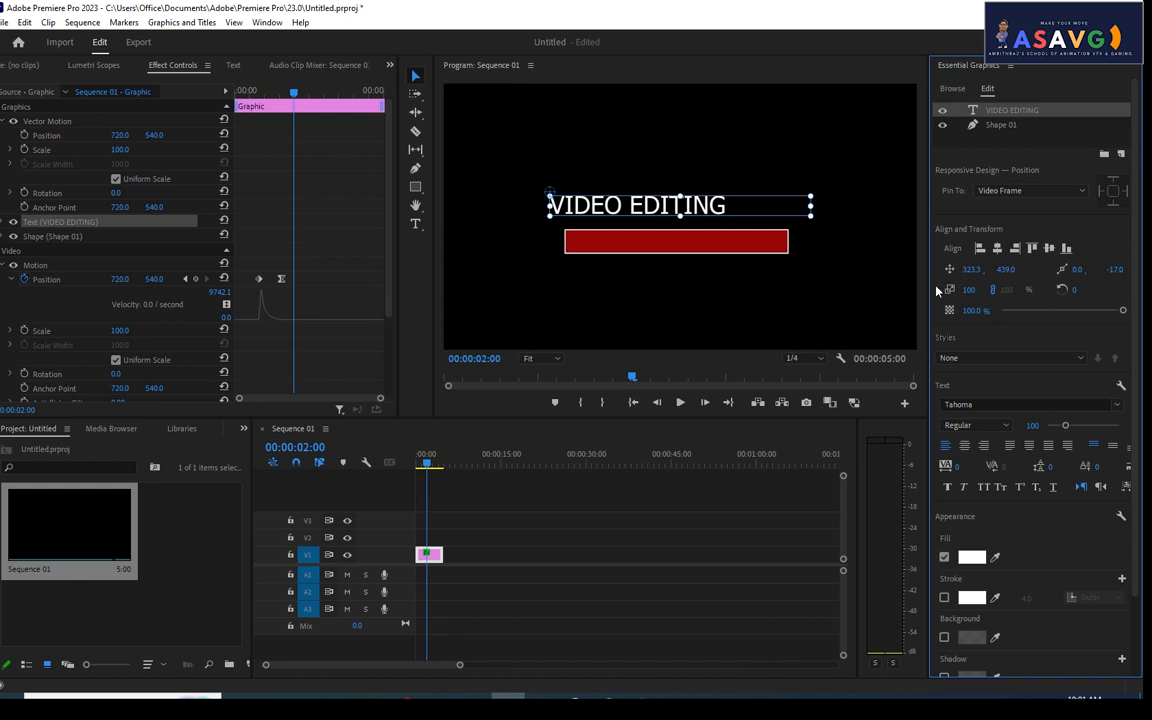
{"action": "left_click_drag", "start_coordinate": [615, 213], "coordinate": [657, 250]}
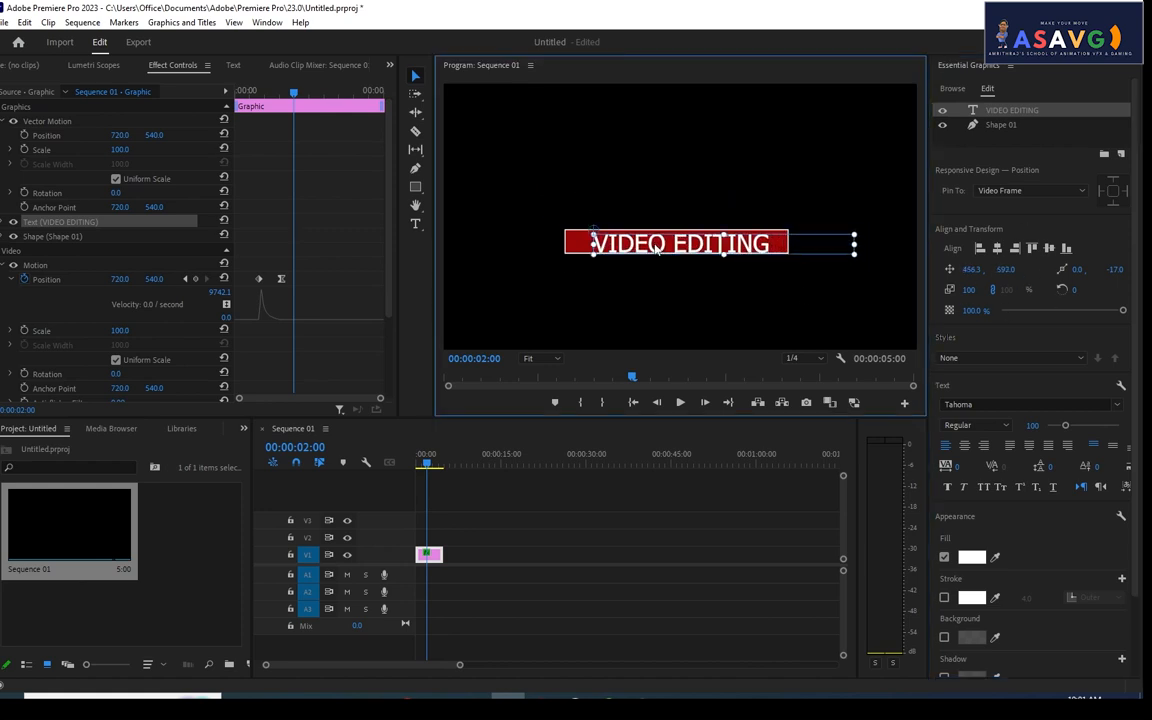
{"action": "left_click_drag", "start_coordinate": [856, 243], "coordinate": [831, 251]}
{"action": "key", "text": "ctrl+z"}
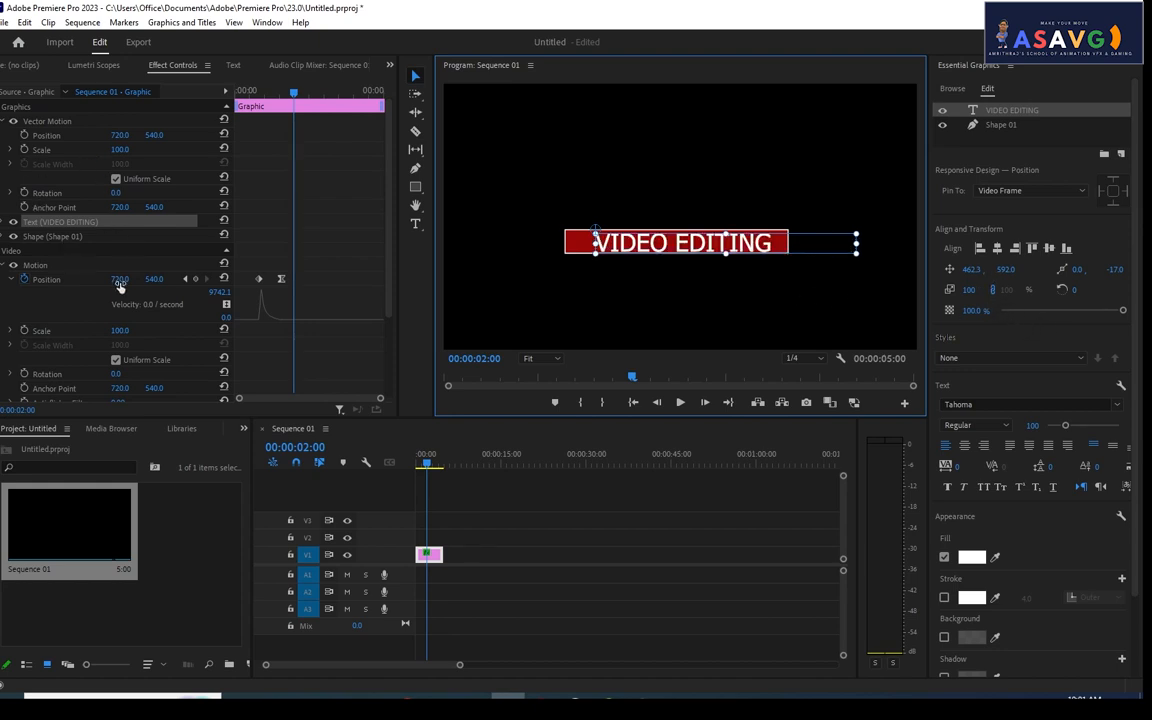
Step: Reduce the VIDEO EDITING text's font size to 76 and center the title within the red bar
{"action": "scroll", "coordinate": [118, 288], "scroll_direction": "down", "scroll_amount": 1}
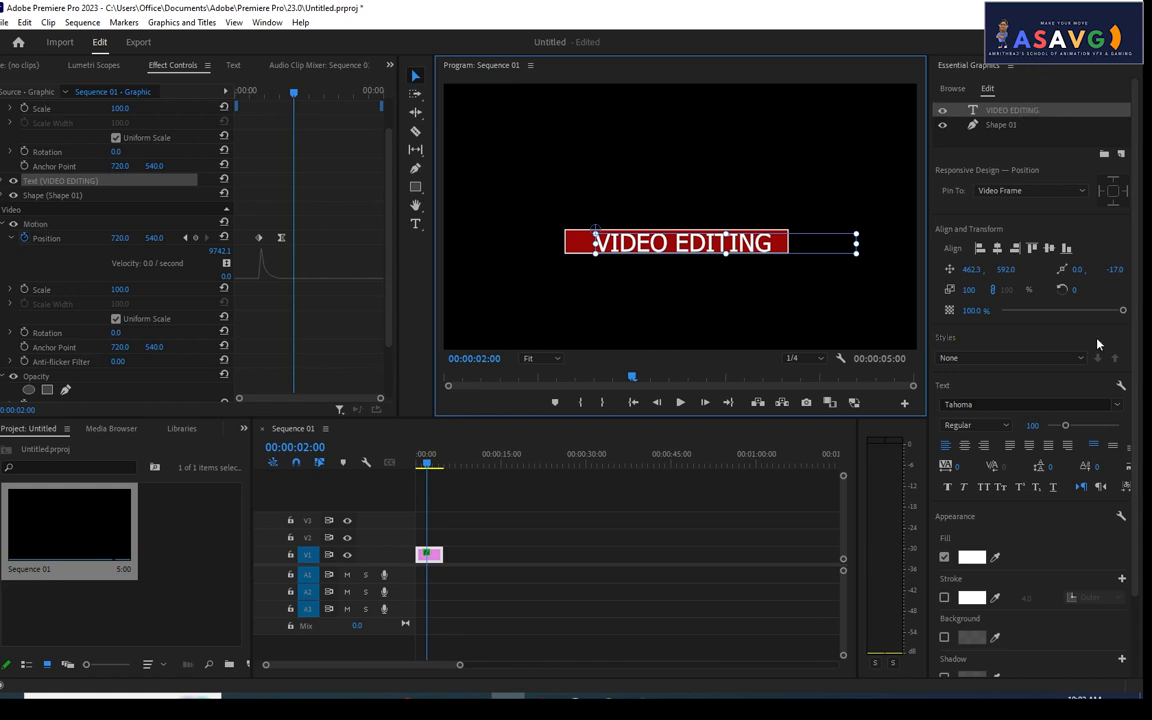
{"action": "left_click", "coordinate": [4, 181]}
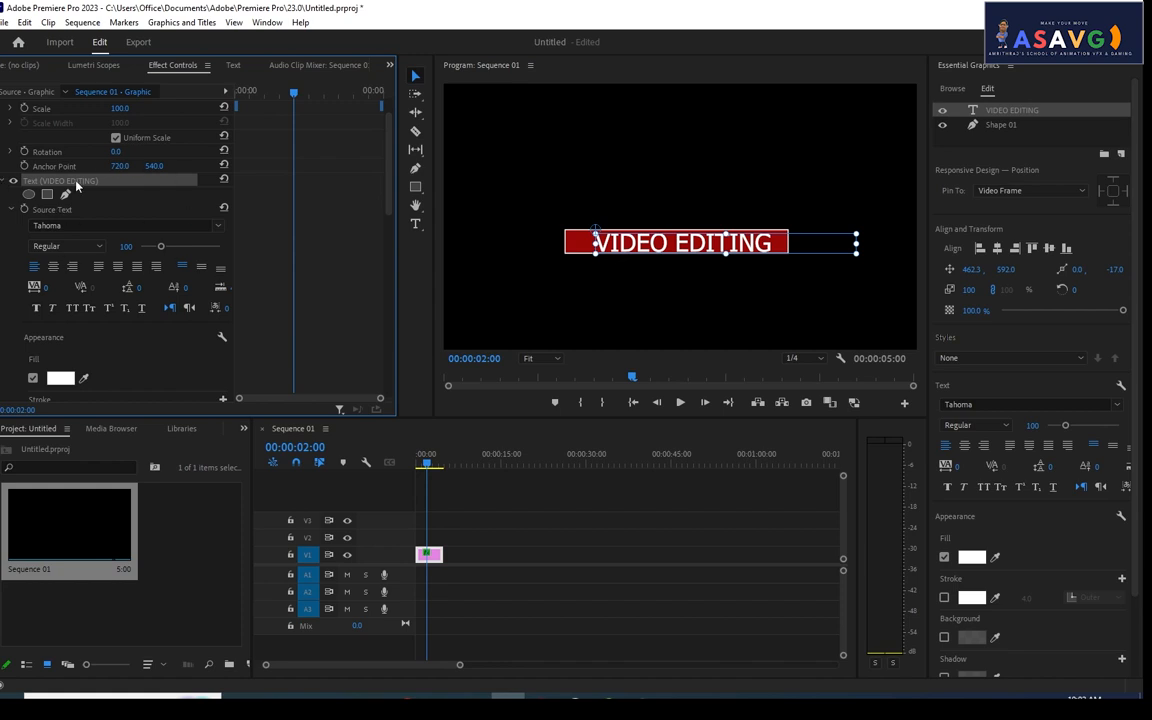
{"action": "left_click_drag", "start_coordinate": [160, 254], "coordinate": [155, 250]}
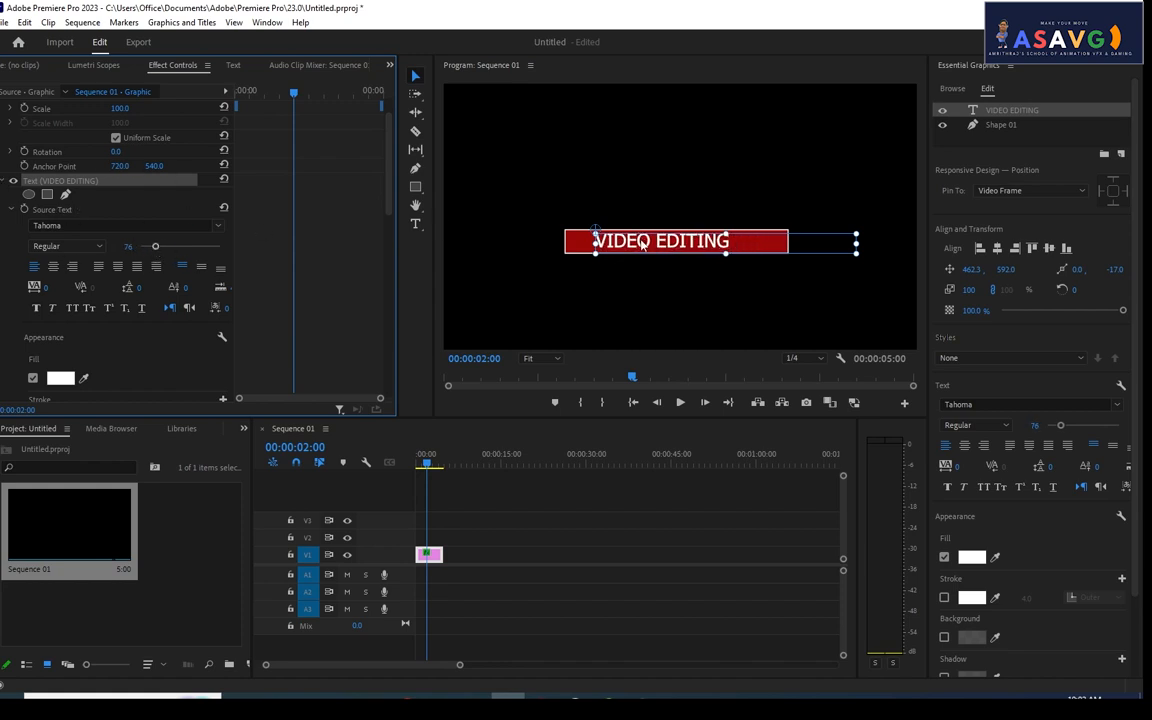
{"action": "left_click_drag", "start_coordinate": [642, 248], "coordinate": [664, 249]}
{"action": "left_click", "coordinate": [661, 193]}
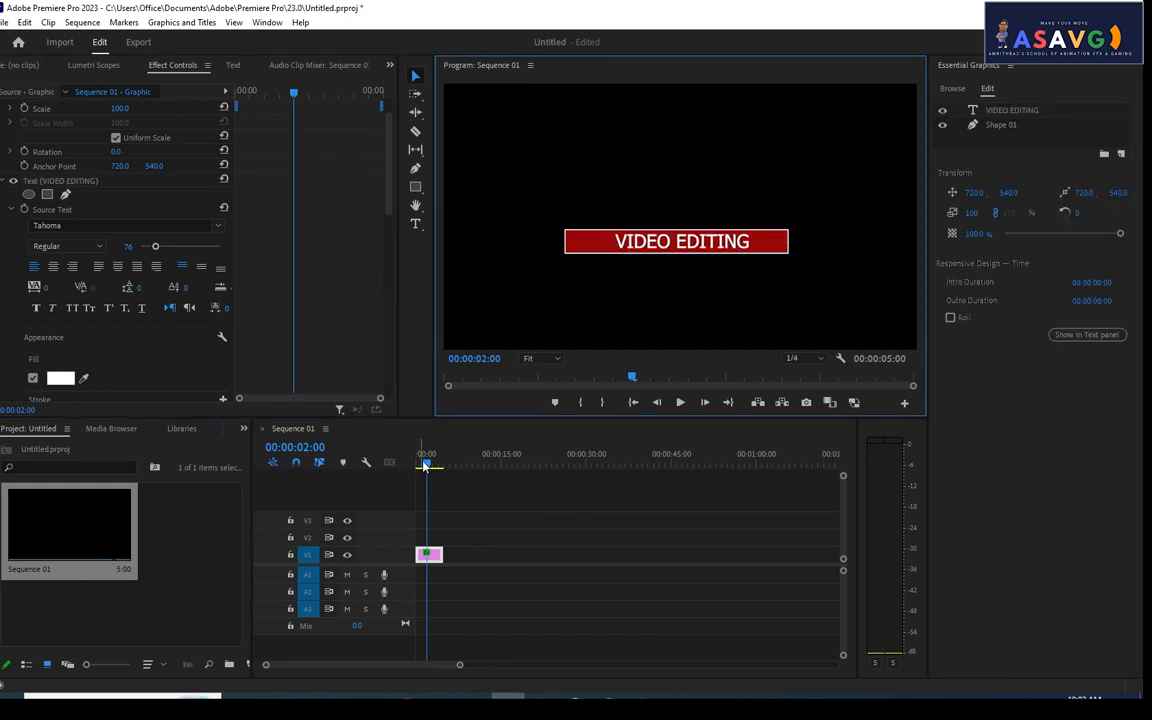
Step: Play the sequence from the start several times to review the titled bar sliding in
{"action": "left_click_drag", "start_coordinate": [425, 465], "coordinate": [418, 462]}
{"action": "key", "text": "space"}
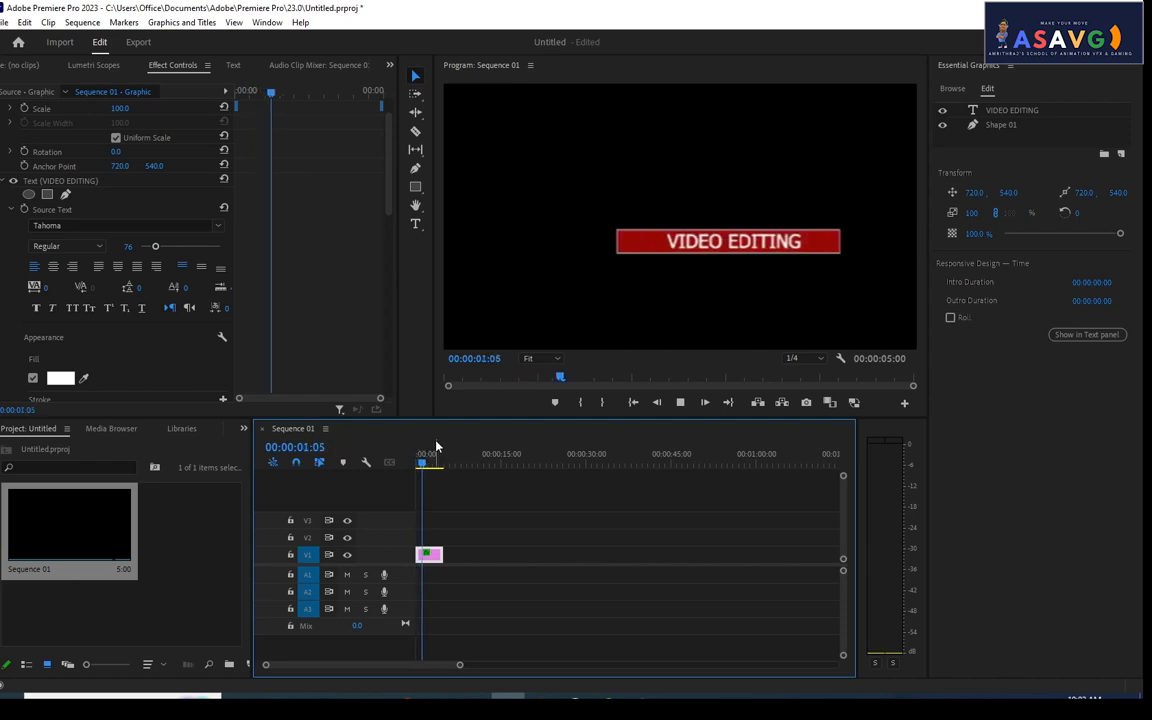
{"action": "left_click_drag", "start_coordinate": [429, 463], "coordinate": [406, 470]}
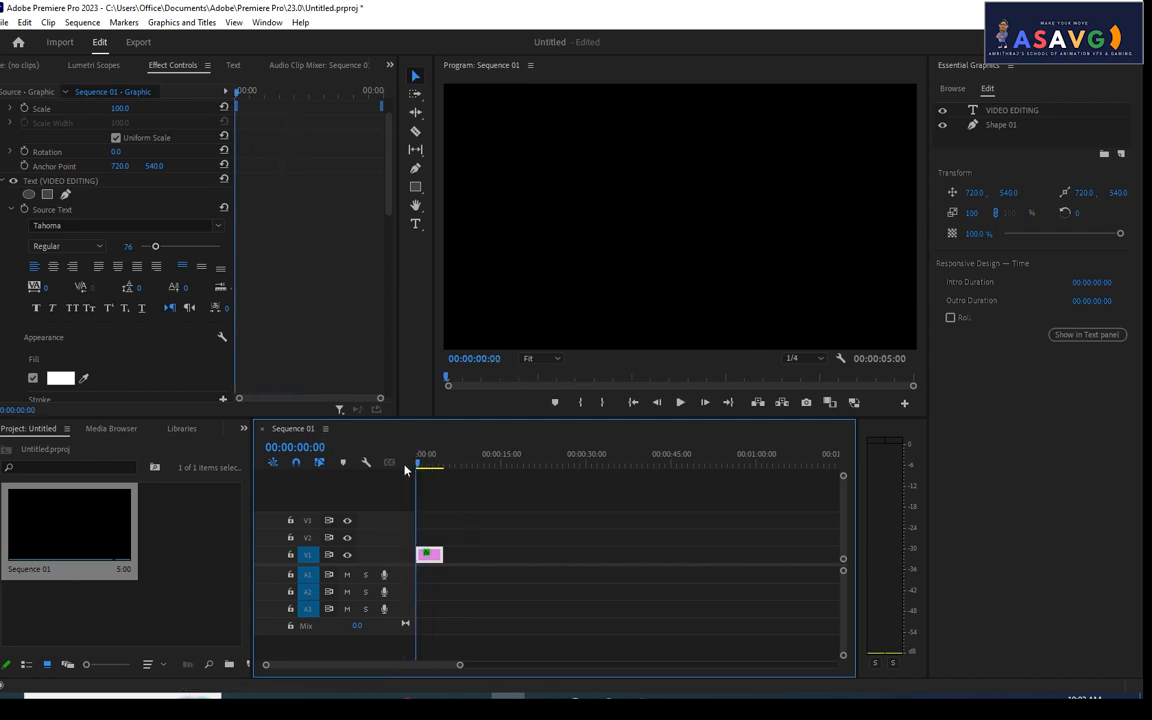
{"action": "key", "text": "space"}
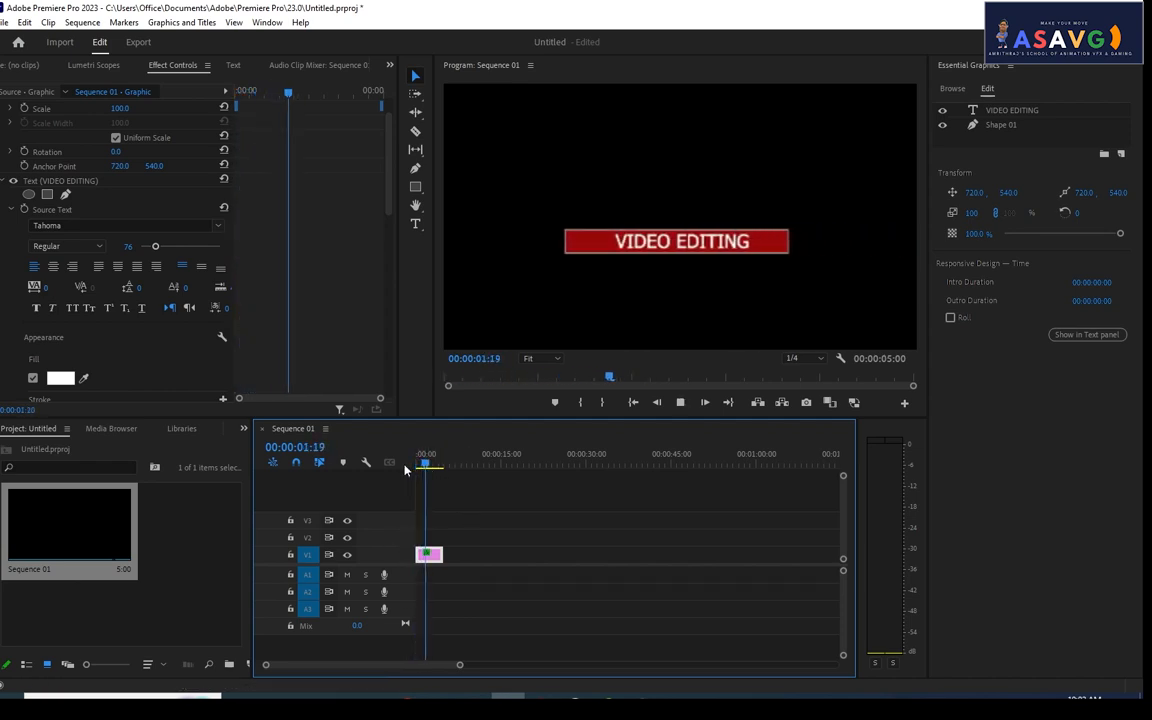
{"action": "key", "text": "space"}
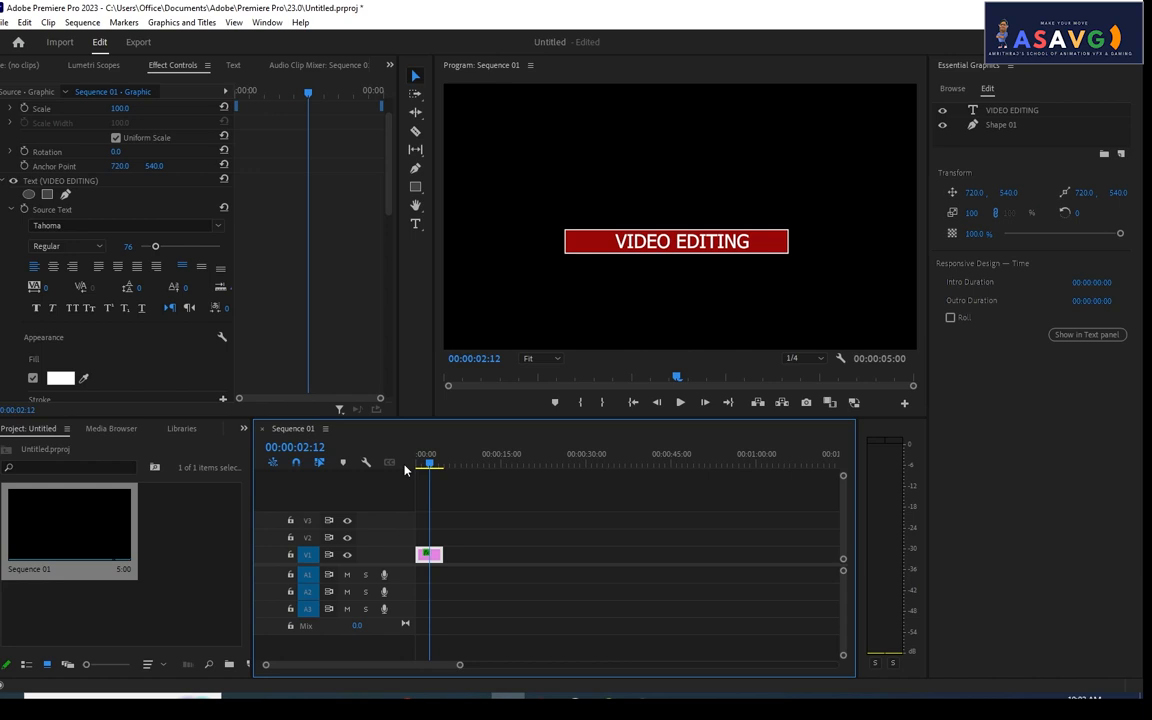
{"action": "left_click_drag", "start_coordinate": [431, 464], "coordinate": [396, 460]}
{"action": "key", "text": "space"}
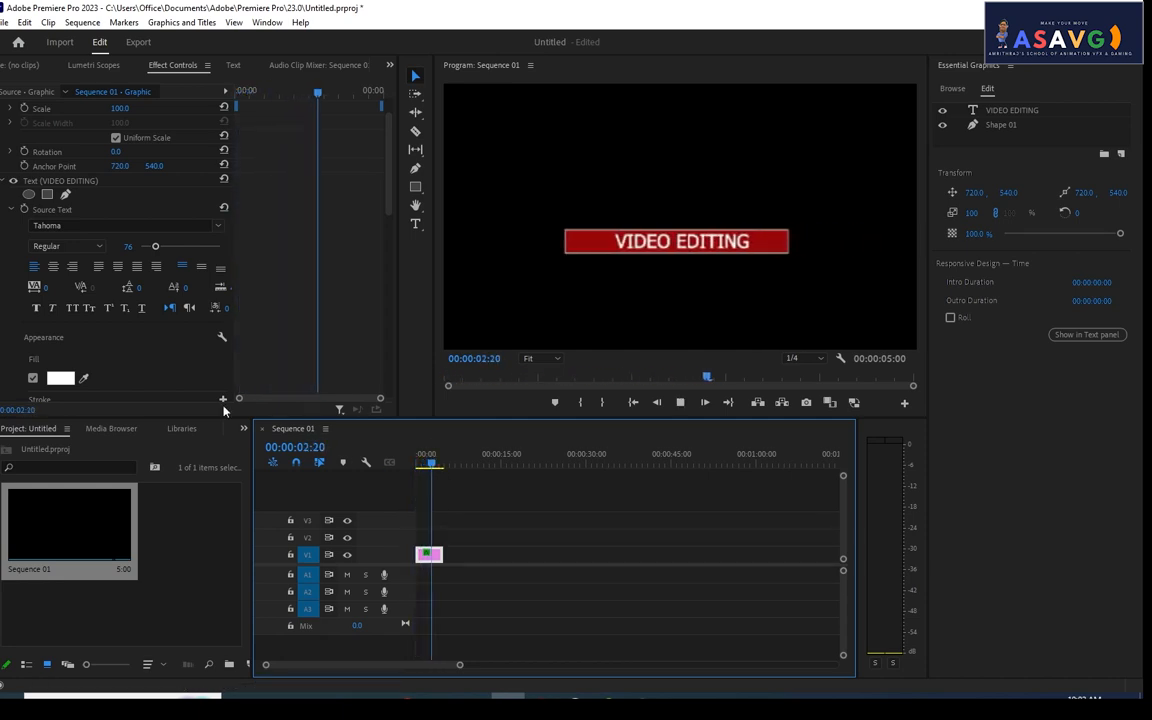
{"action": "key", "text": "space"}
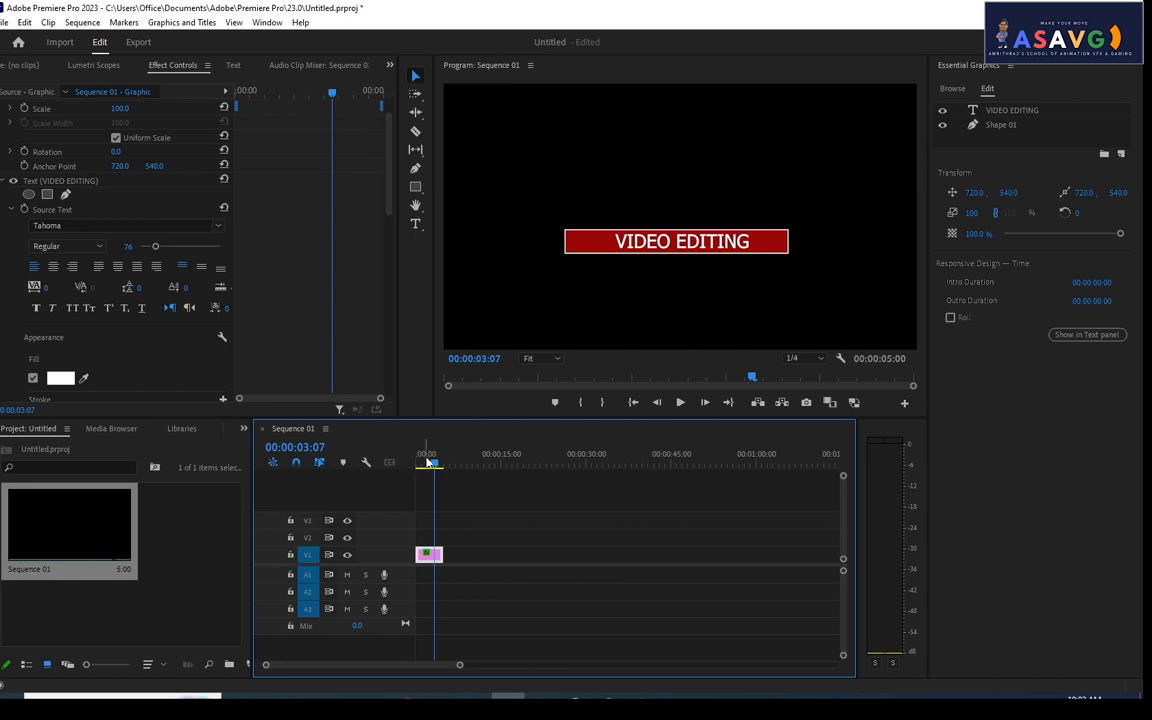
{"action": "key", "text": "Home"}
{"action": "key", "text": "space"}
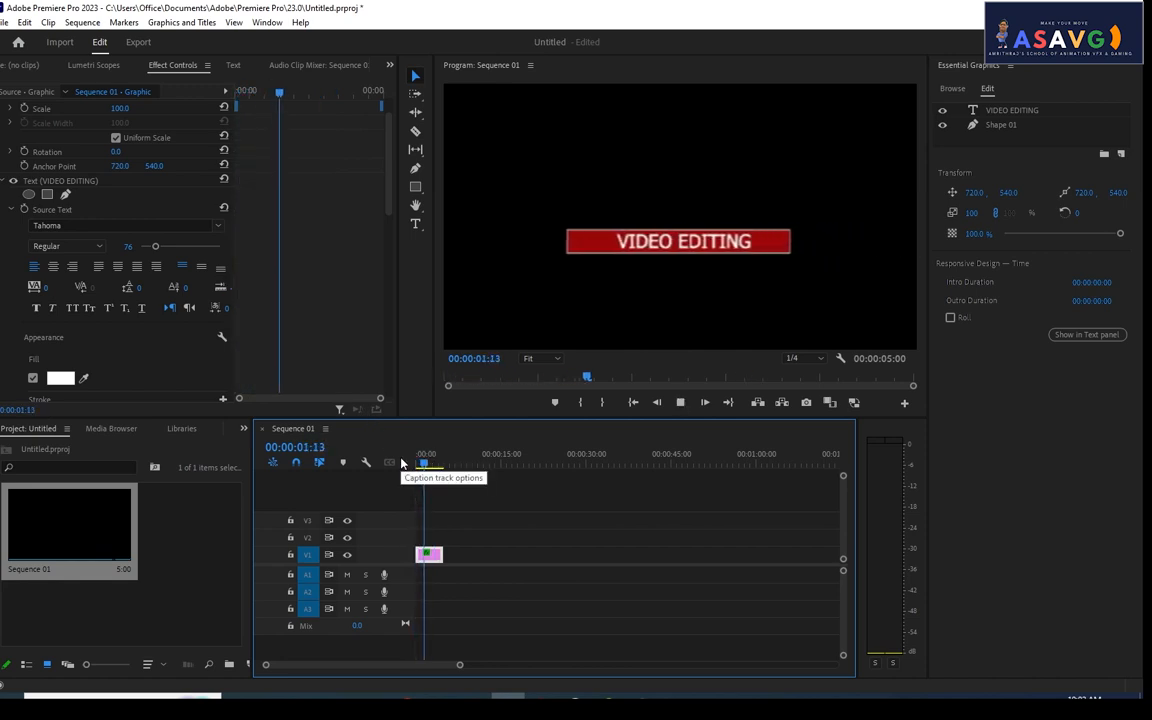
{"action": "key", "text": "Home"}
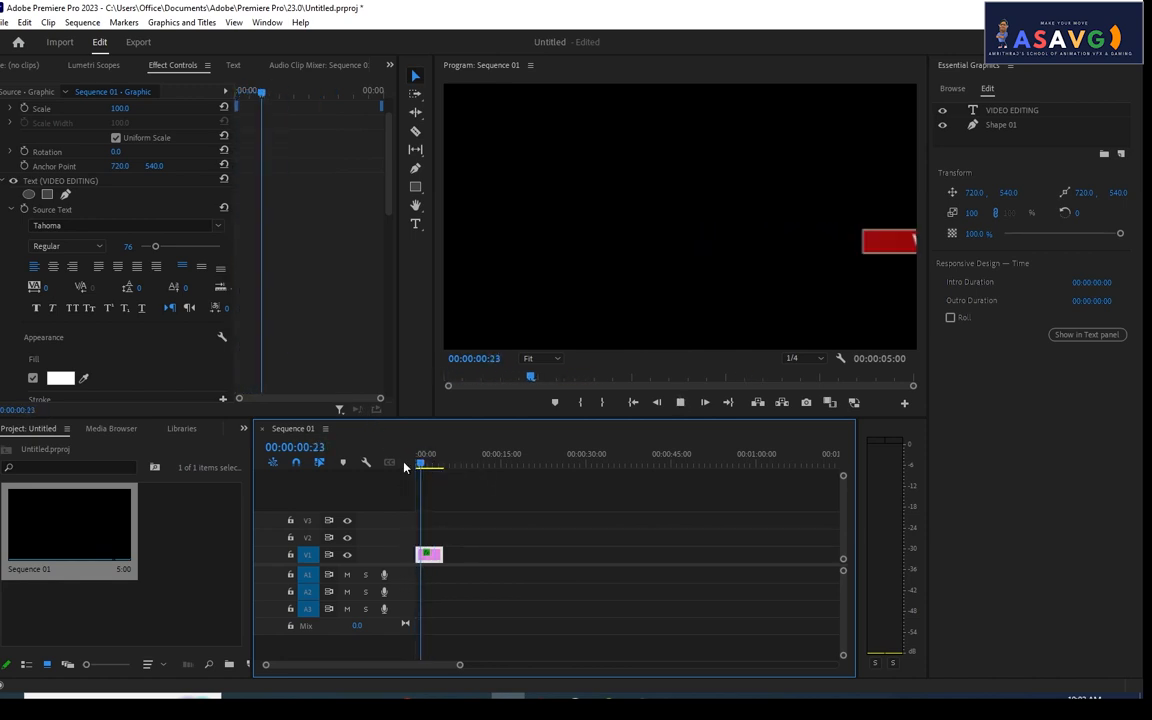
Step: Duplicate the title graphic clip onto V2, starting about three seconds in and overlapping the original, and play back the sequence
{"action": "left_click_drag", "start_coordinate": [429, 555], "coordinate": [475, 549]}
{"action": "mouse_move", "coordinate": [470, 550]}
{"action": "left_mouse_down"}
{"action": "mouse_move", "coordinate": [460, 540]}
{"action": "mouse_move", "coordinate": [476, 540]}
{"action": "left_mouse_up"}
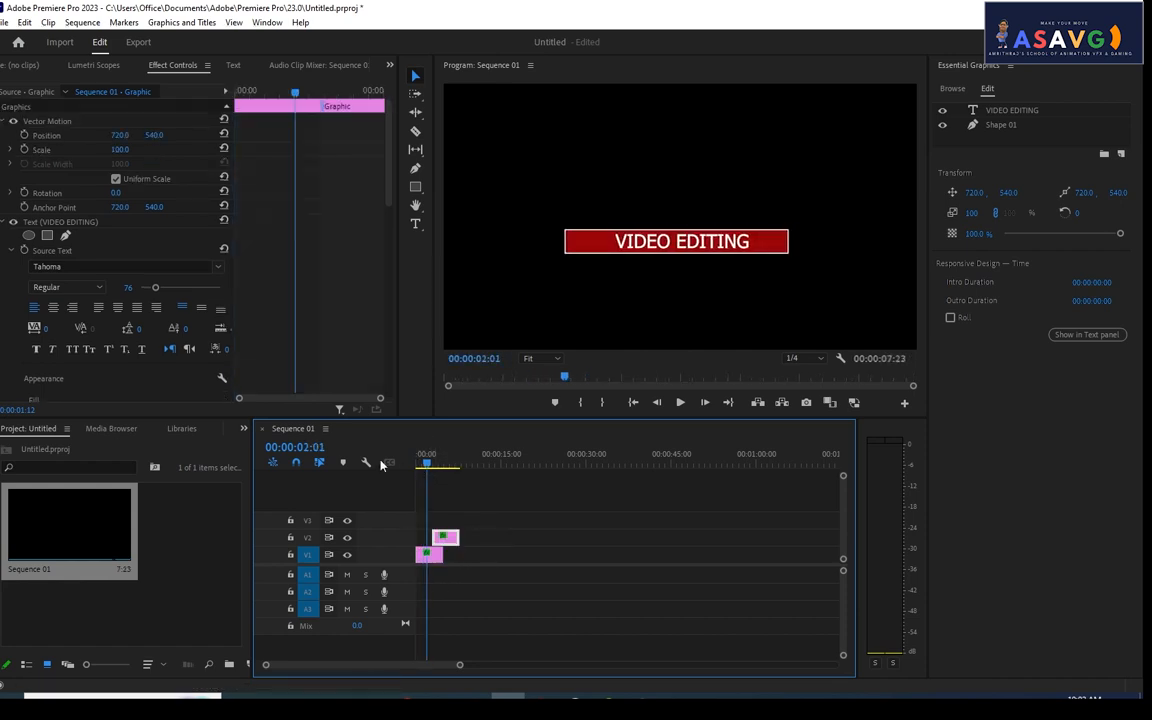
{"action": "key", "text": "Home"}
{"action": "key", "text": "space"}
{"action": "key", "text": "space"}
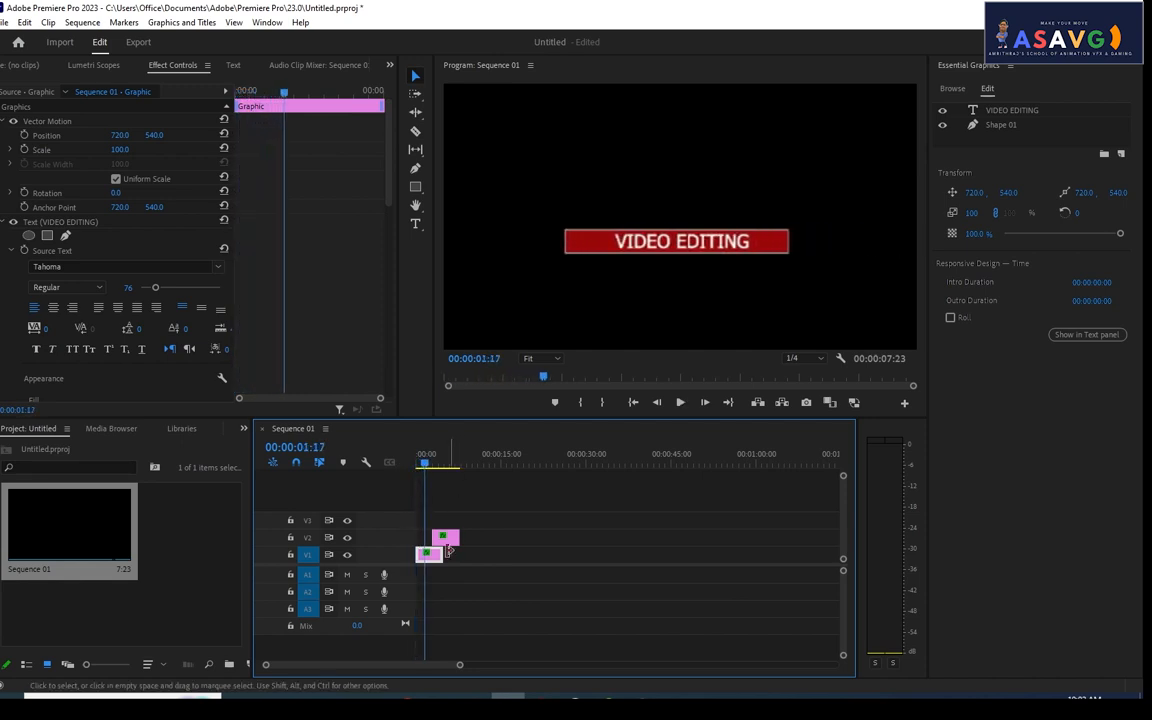
Step: Try changing the horizontal Position of the VIDEO EDITING text in the V2 copy at 00:00:05:02, and undo it
{"action": "left_click", "coordinate": [438, 466]}
{"action": "mouse_move", "coordinate": [439, 468]}
{"action": "left_mouse_down"}
{"action": "mouse_move", "coordinate": [414, 468]}
{"action": "mouse_move", "coordinate": [441, 469]}
{"action": "left_mouse_up"}
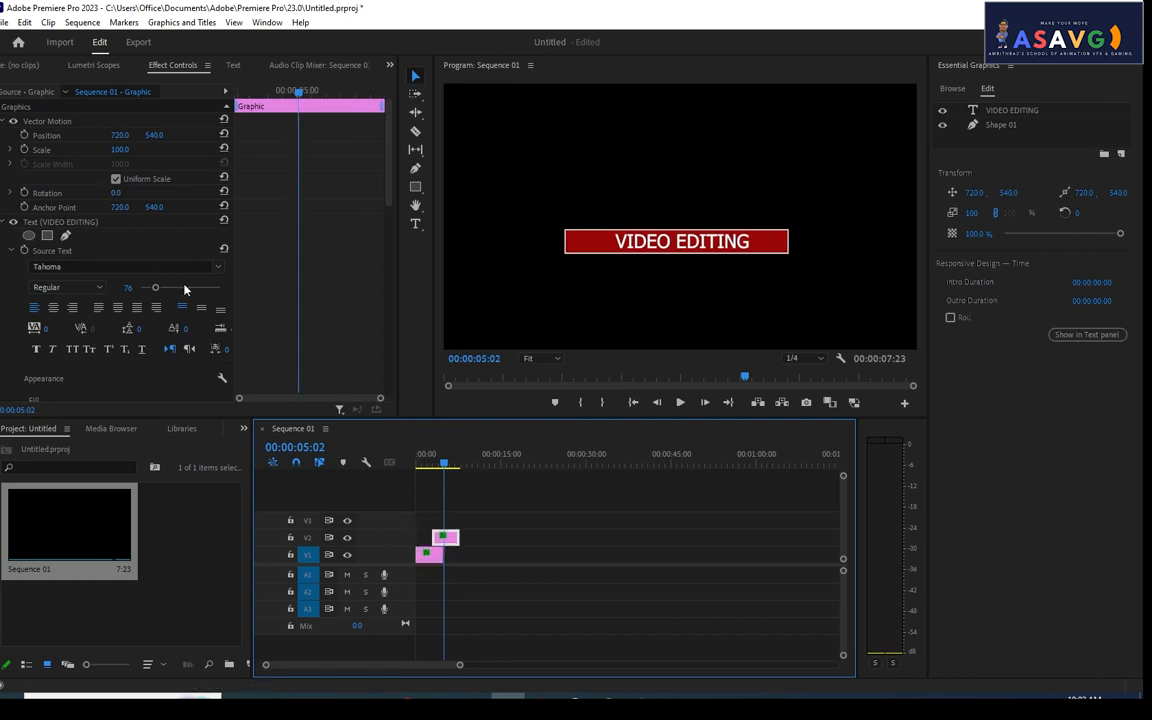
{"action": "scroll", "coordinate": [184, 289], "scroll_direction": "down", "scroll_amount": 10}
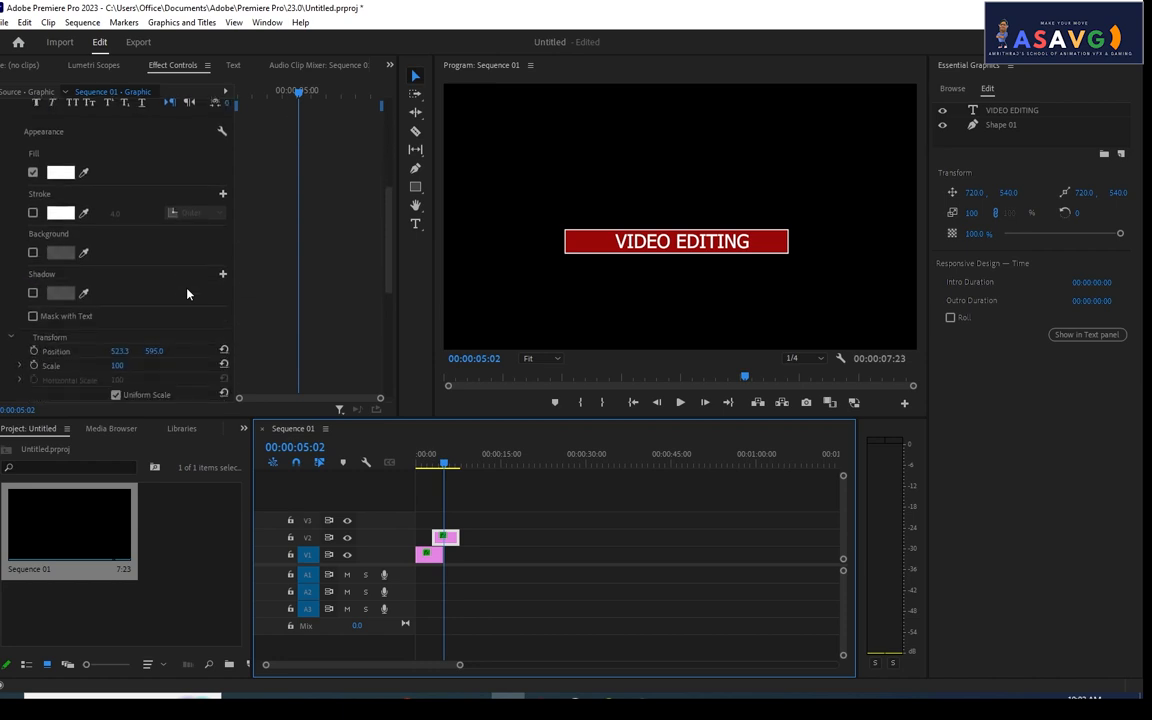
{"action": "mouse_move", "coordinate": [124, 353]}
{"action": "left_mouse_down"}
{"action": "mouse_move", "coordinate": [165, 354]}
{"action": "mouse_move", "coordinate": [126, 354]}
{"action": "mouse_move", "coordinate": [137, 355]}
{"action": "left_mouse_up"}
{"action": "key", "text": "ctrl+z"}
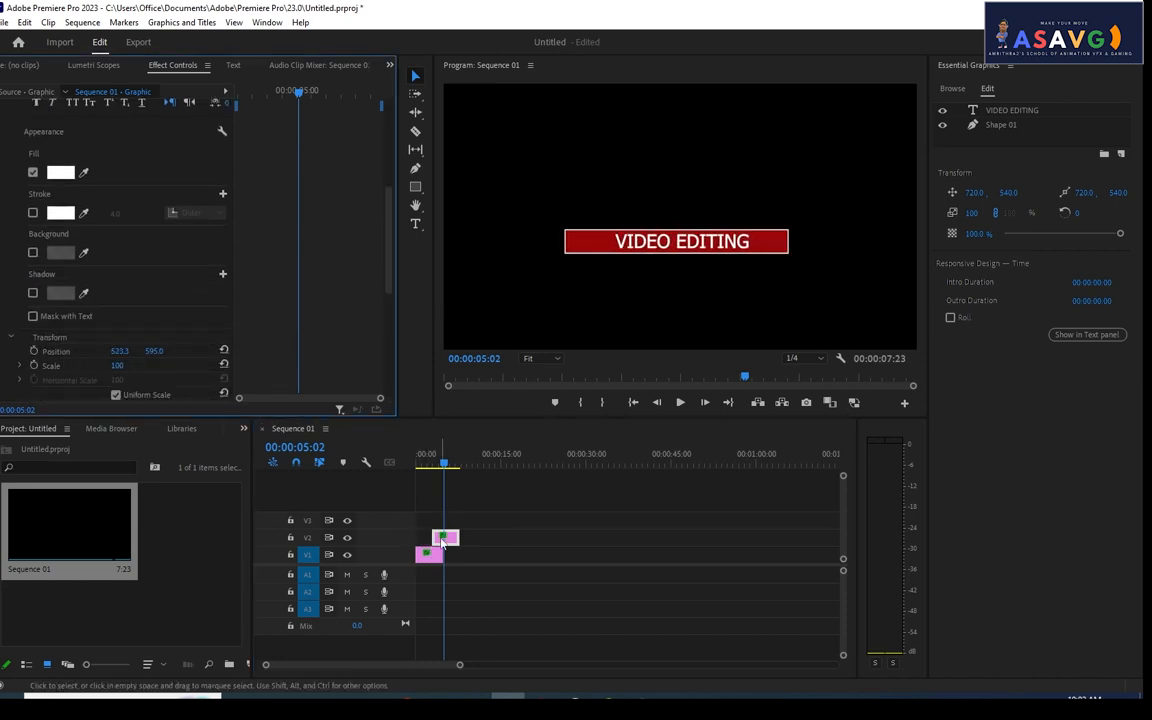
Step: Replace the V2 copy with a fresh duplicate of the V1 title graphic, starting at 00:00:02:23 on V2
{"action": "left_click", "coordinate": [445, 545]}
{"action": "key", "text": "Delete"}
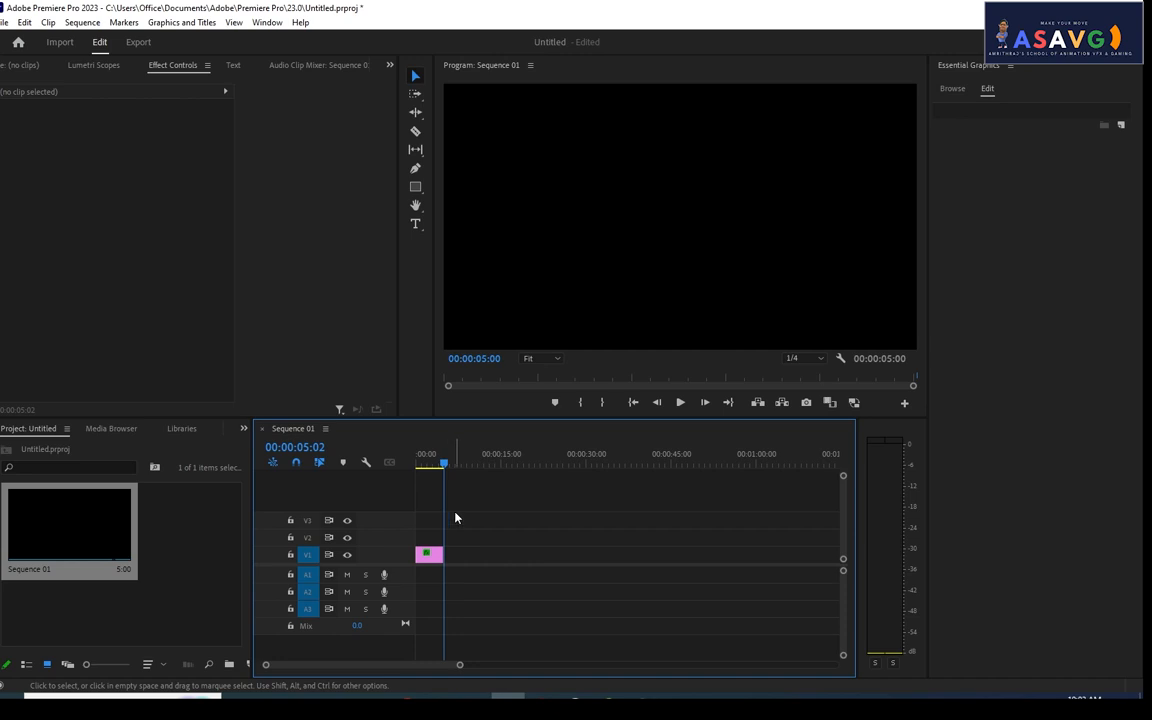
{"action": "left_click_drag", "start_coordinate": [442, 463], "coordinate": [432, 466]}
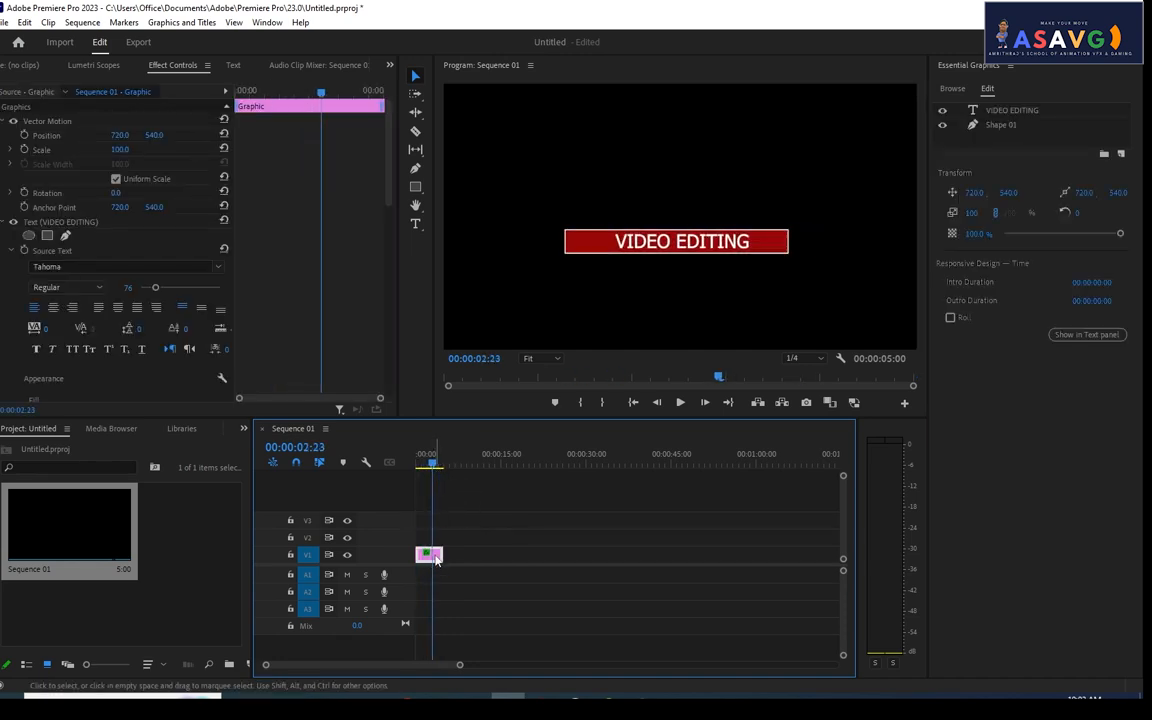
{"action": "left_click_drag", "start_coordinate": [435, 560], "coordinate": [448, 540]}
{"action": "right_click", "coordinate": [448, 540]}
{"action": "left_click", "coordinate": [445, 520]}
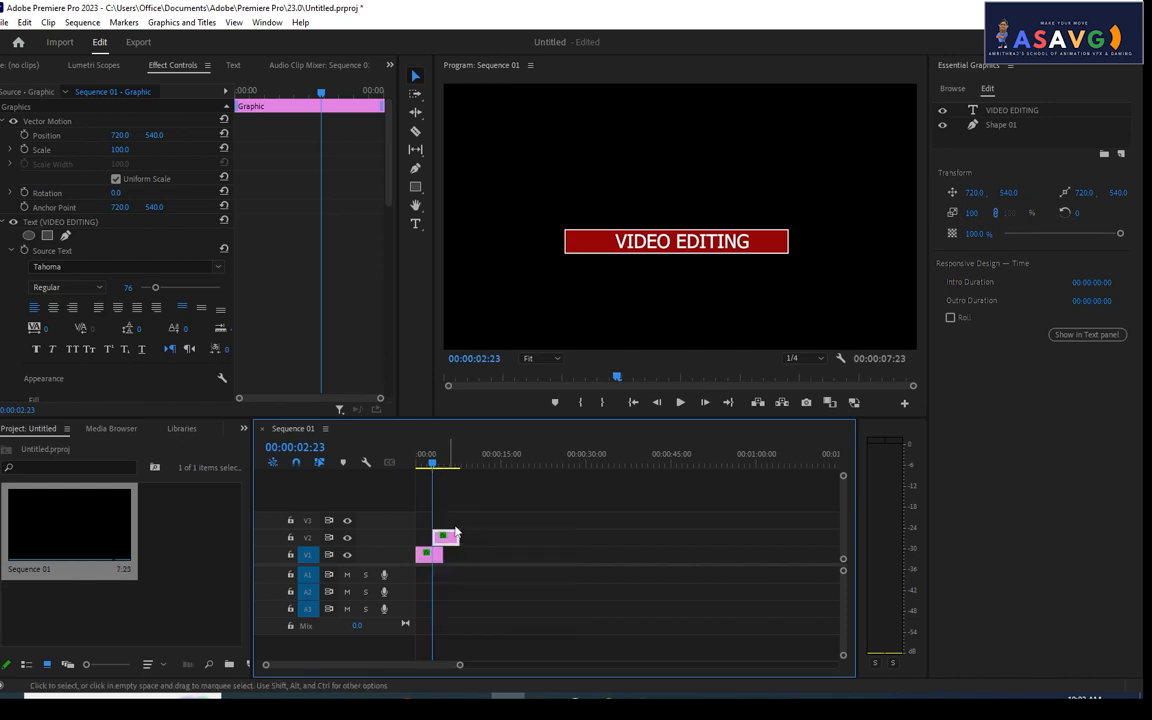
Step: Nest the duplicated title graphic on V2 as Nested Sequence 03
{"action": "right_click", "coordinate": [442, 537]}
{"action": "left_click", "coordinate": [497, 352]}
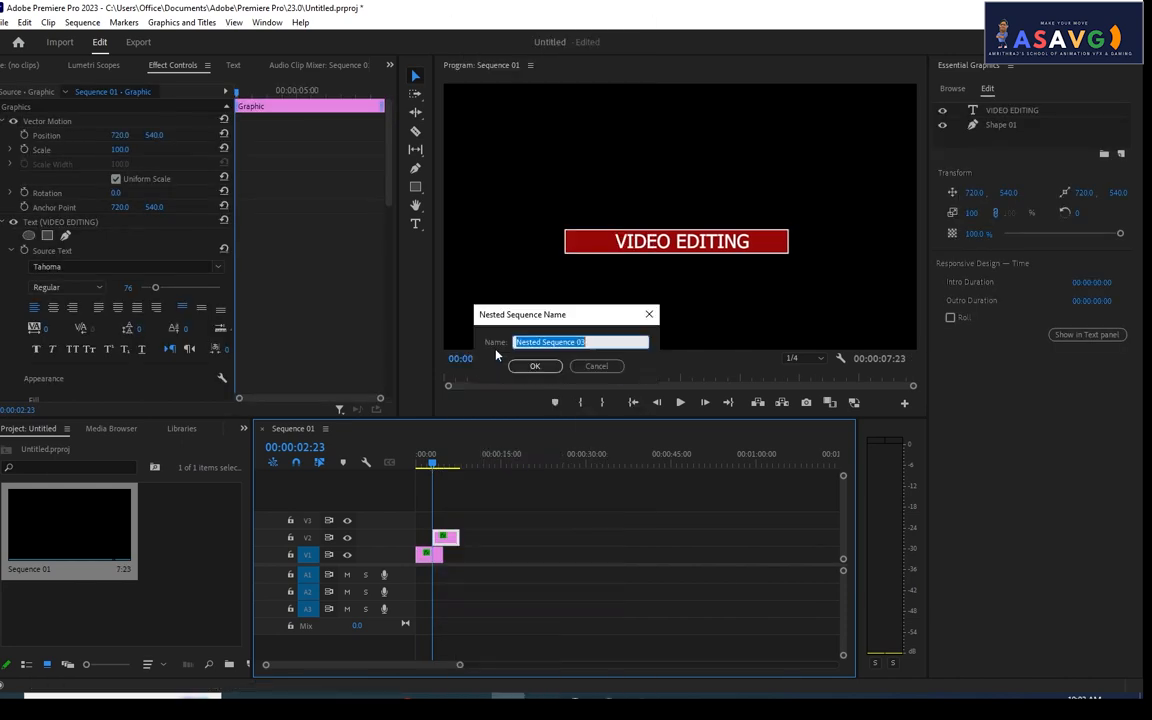
{"action": "left_click", "coordinate": [506, 366]}
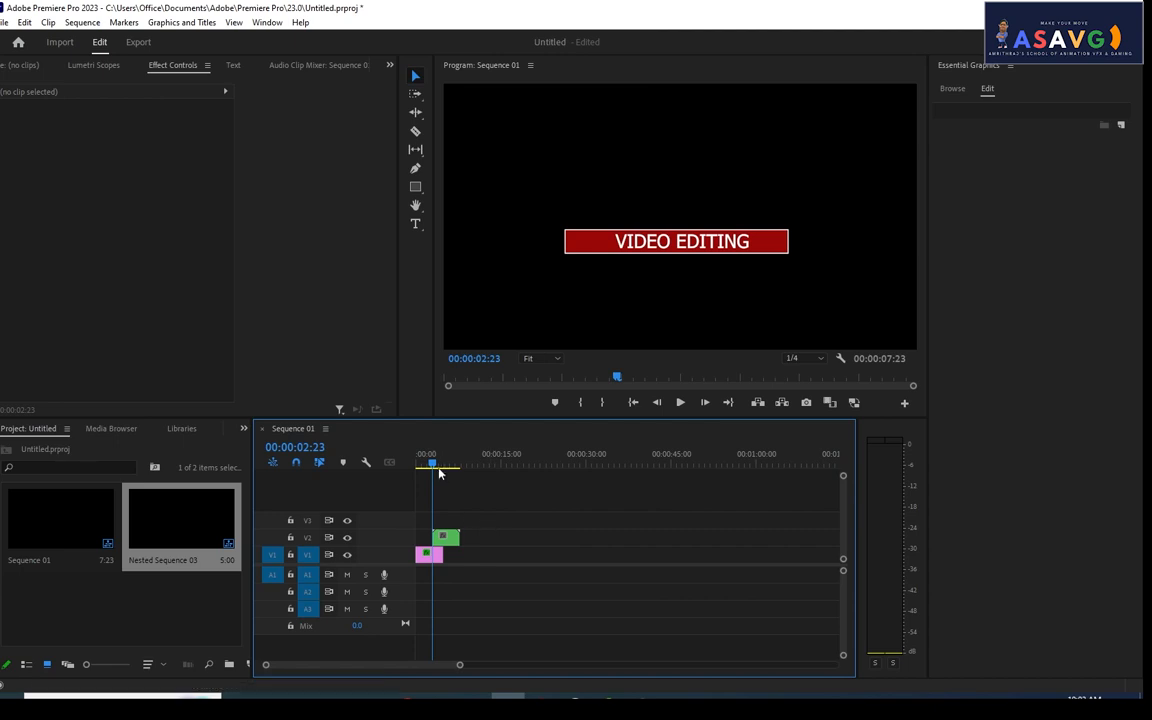
Step: Play the sequence from the start several times to review the nested title sliding in over the original
{"action": "mouse_move", "coordinate": [439, 473]}
{"action": "left_mouse_down"}
{"action": "mouse_move", "coordinate": [429, 463]}
{"action": "mouse_move", "coordinate": [446, 465]}
{"action": "mouse_move", "coordinate": [432, 463]}
{"action": "left_mouse_up"}
{"action": "key", "text": "space"}
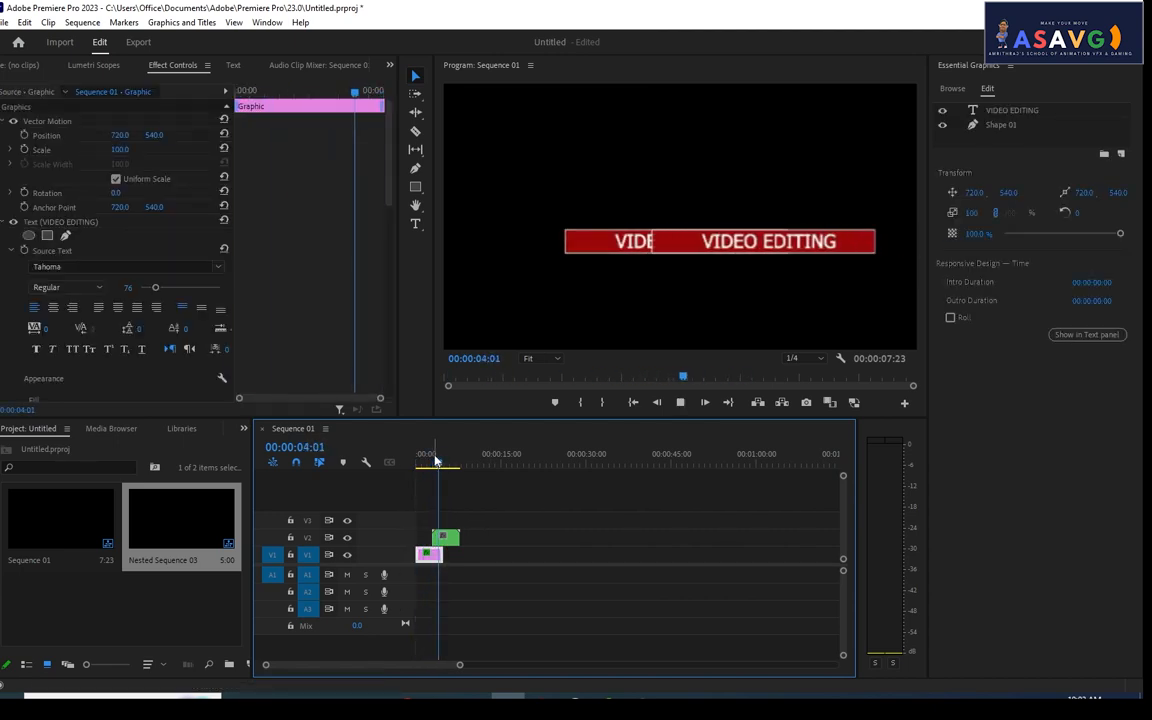
{"action": "key", "text": "space"}
{"action": "key", "text": "Home"}
{"action": "key", "text": "space"}
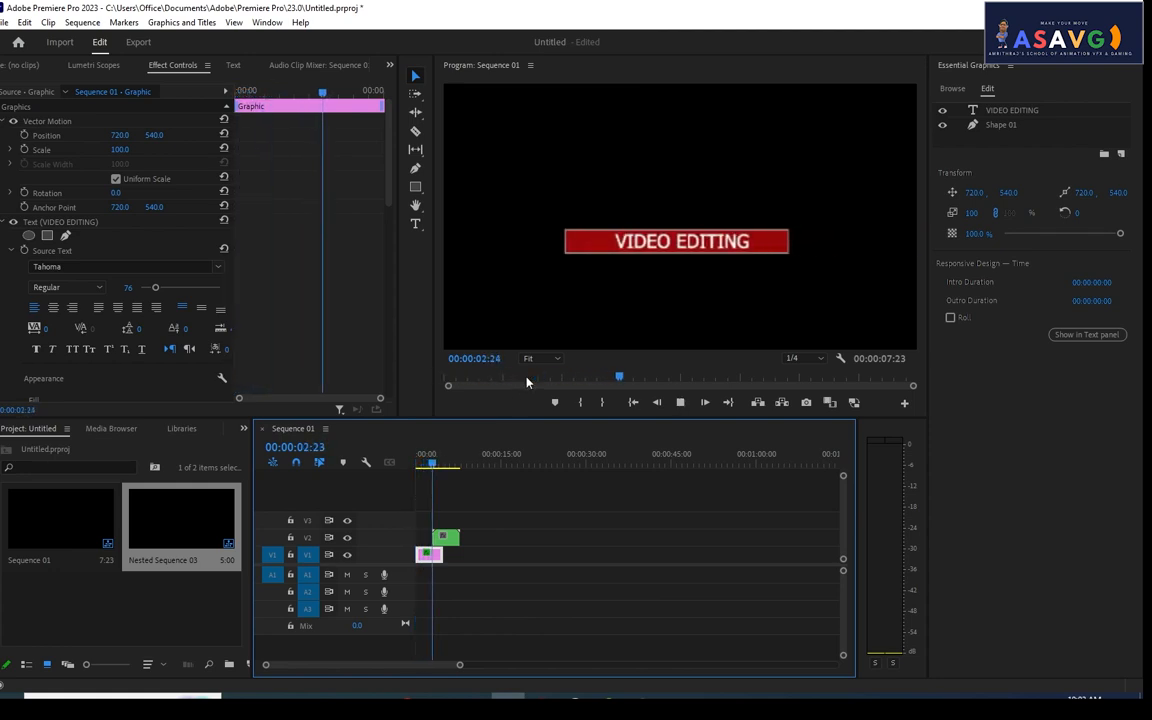
{"action": "key", "text": "space"}
{"action": "key", "text": "Home"}
{"action": "key", "text": "space"}
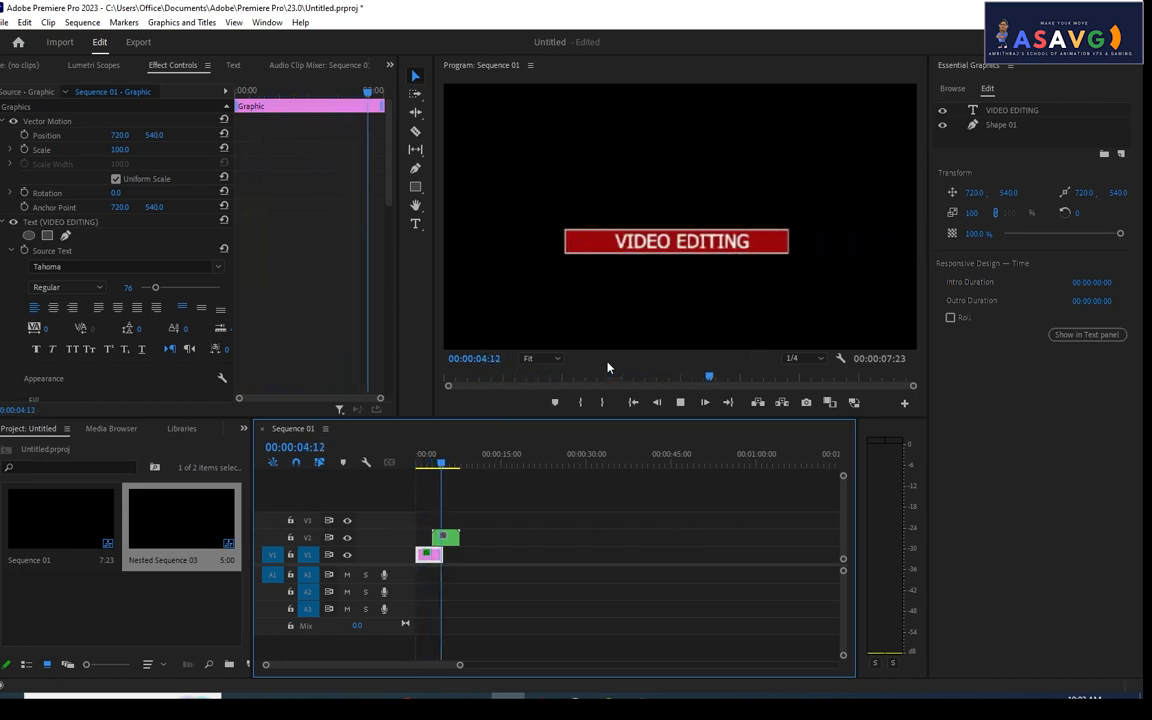
{"action": "key", "text": "space"}
{"action": "key", "text": "Home"}
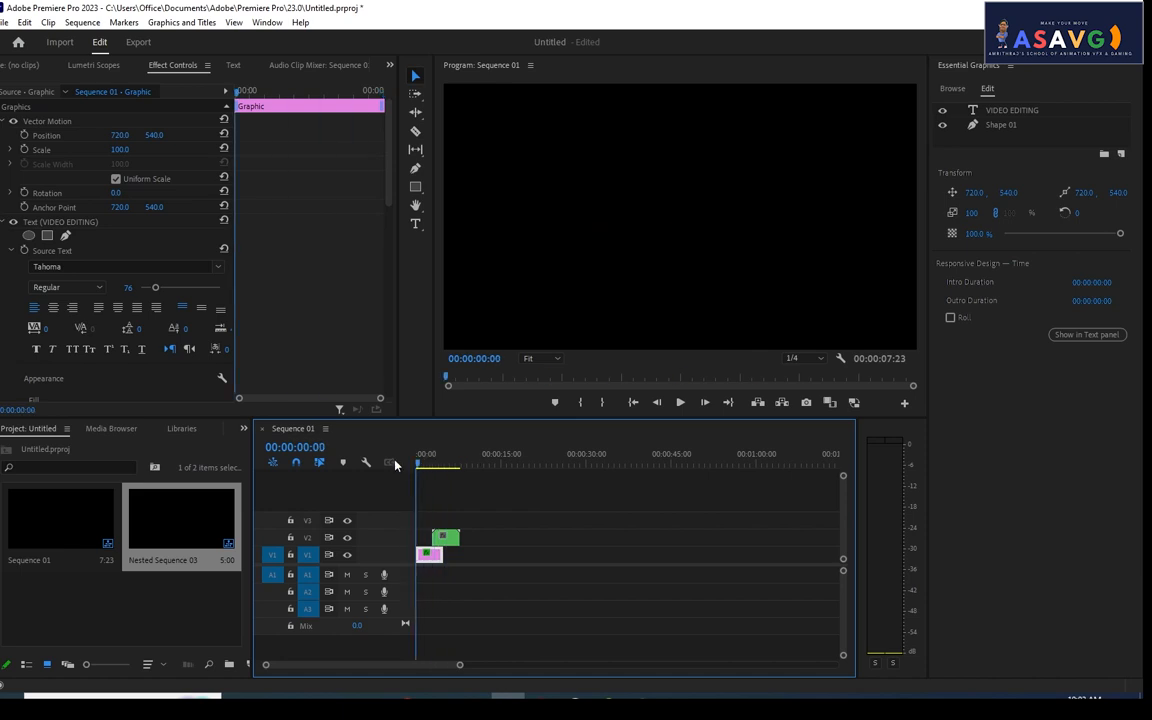
{"action": "key", "text": "space"}
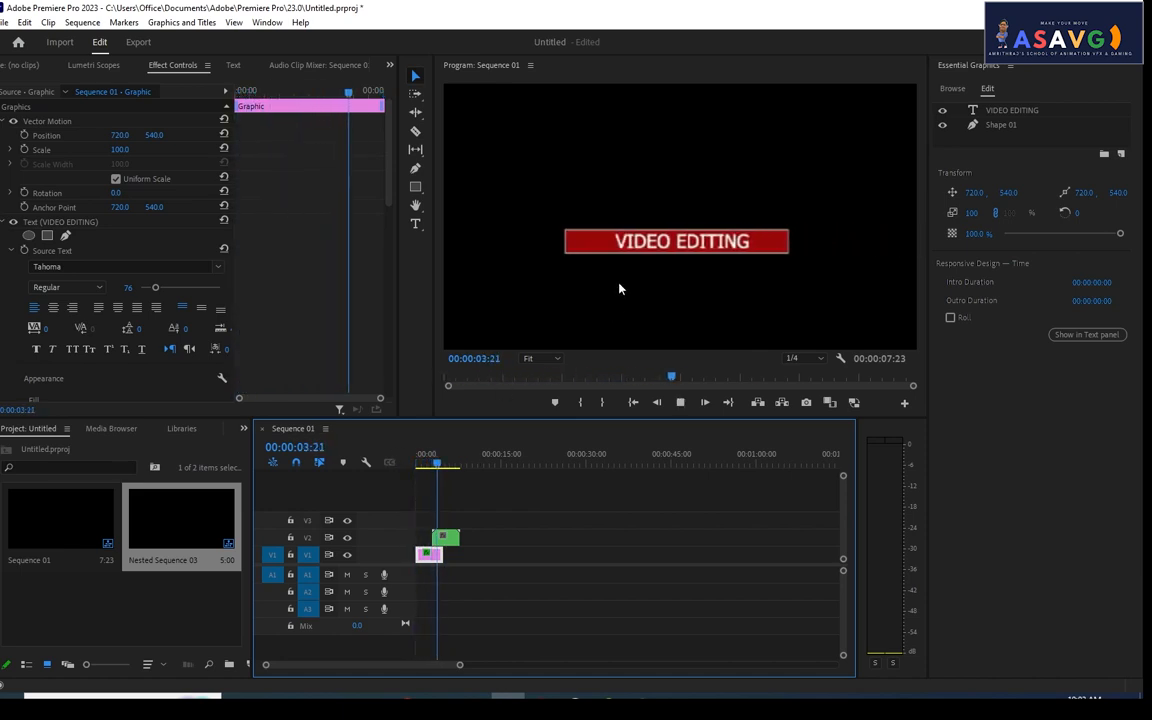
{"action": "key", "text": "space"}
Step: Shift the nested clip on V2 to start around 00:00:01:14, trim it to end with the V1 clip, and play back the overlap
{"action": "left_click_drag", "start_coordinate": [434, 531], "coordinate": [450, 541]}
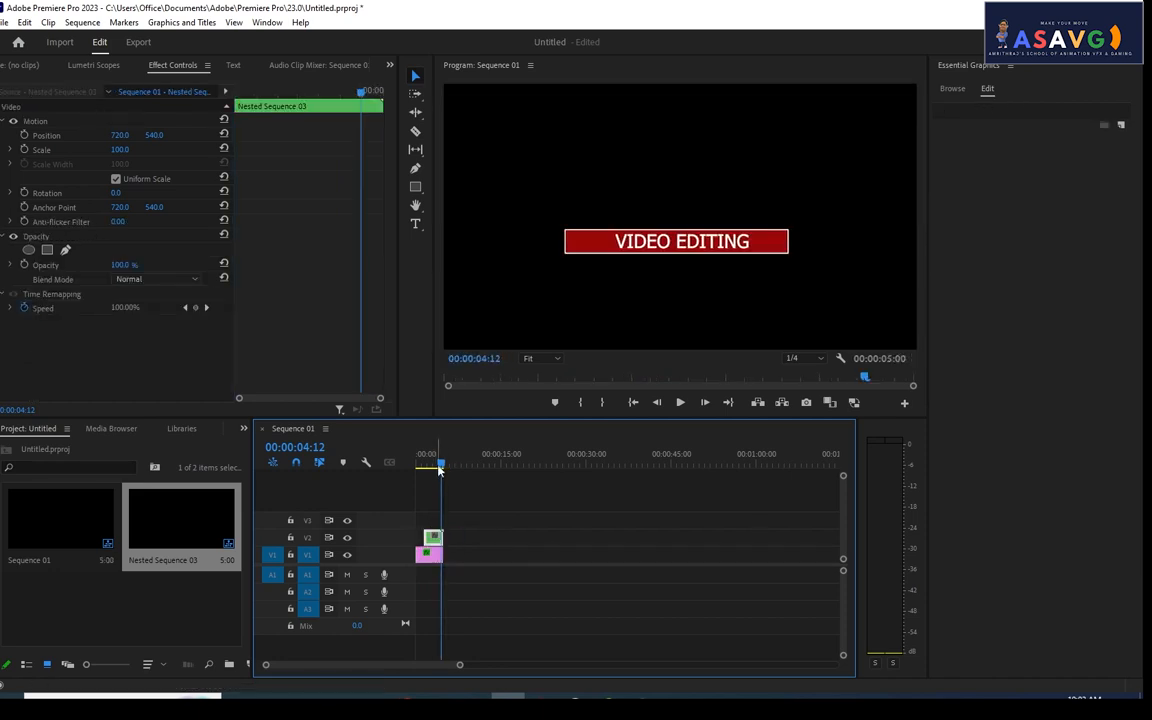
{"action": "left_click_drag", "start_coordinate": [441, 467], "coordinate": [398, 469]}
{"action": "key", "text": "space"}
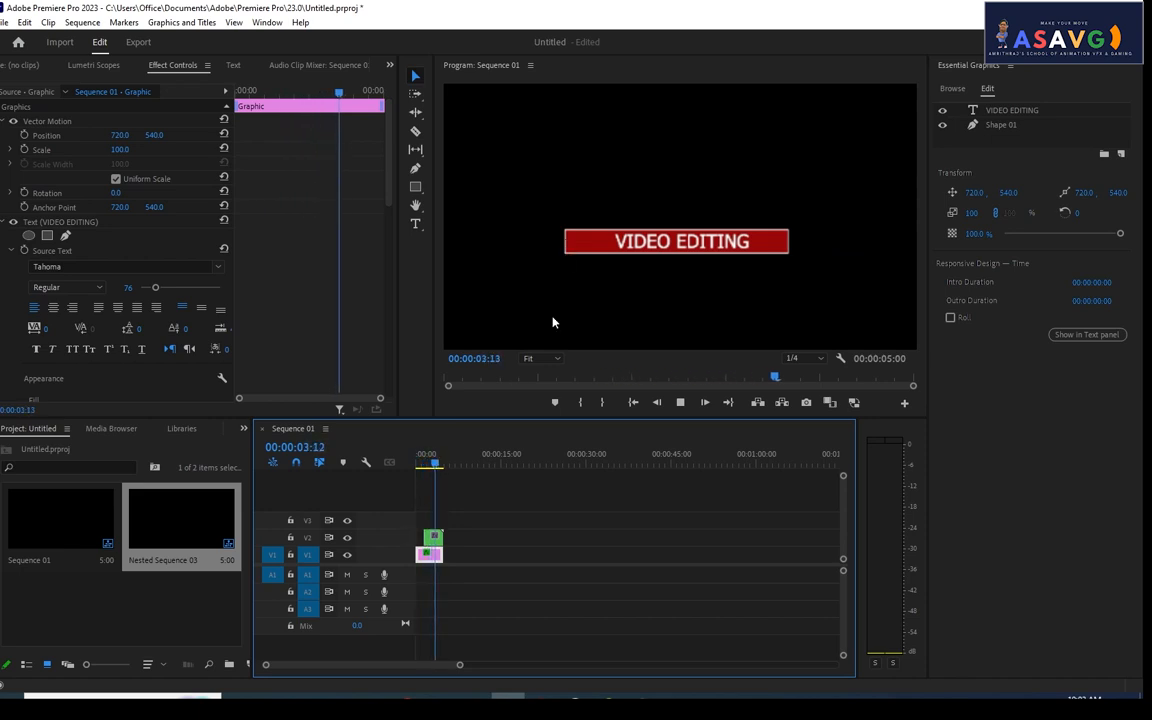
{"action": "left_click_drag", "start_coordinate": [435, 464], "coordinate": [422, 464]}
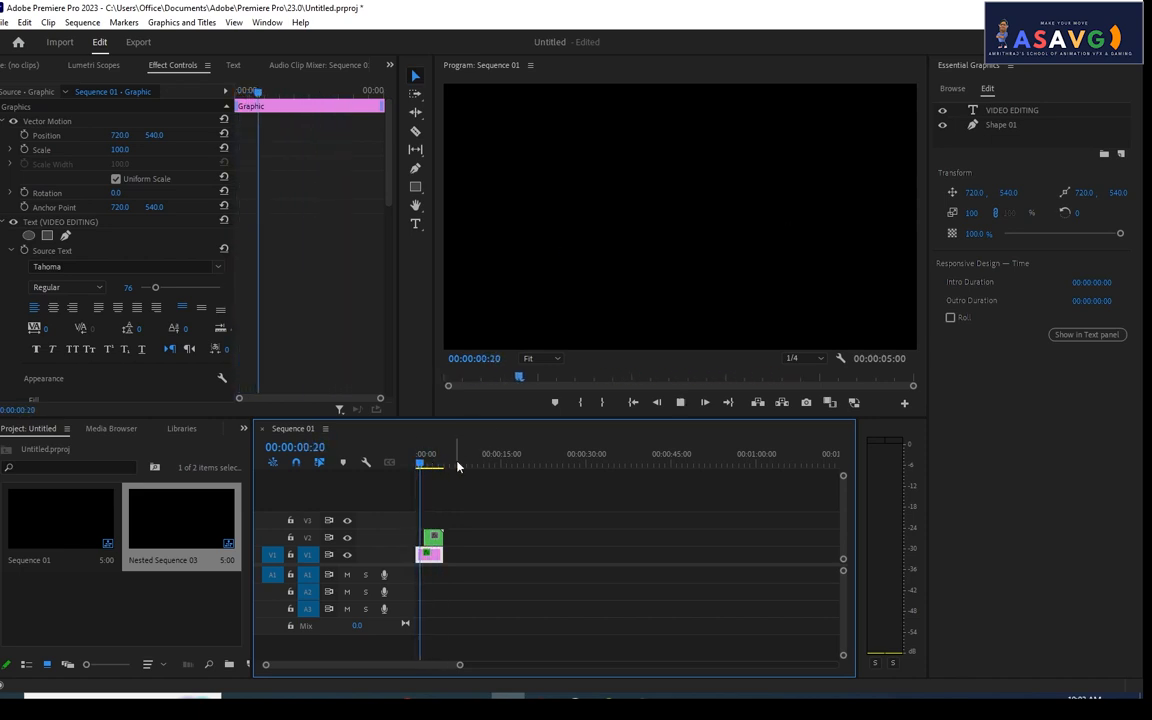
{"action": "key", "text": "space"}
Step: Try changing the vertical Position of the nested clip on V2, and reset it
{"action": "left_click", "coordinate": [433, 540]}
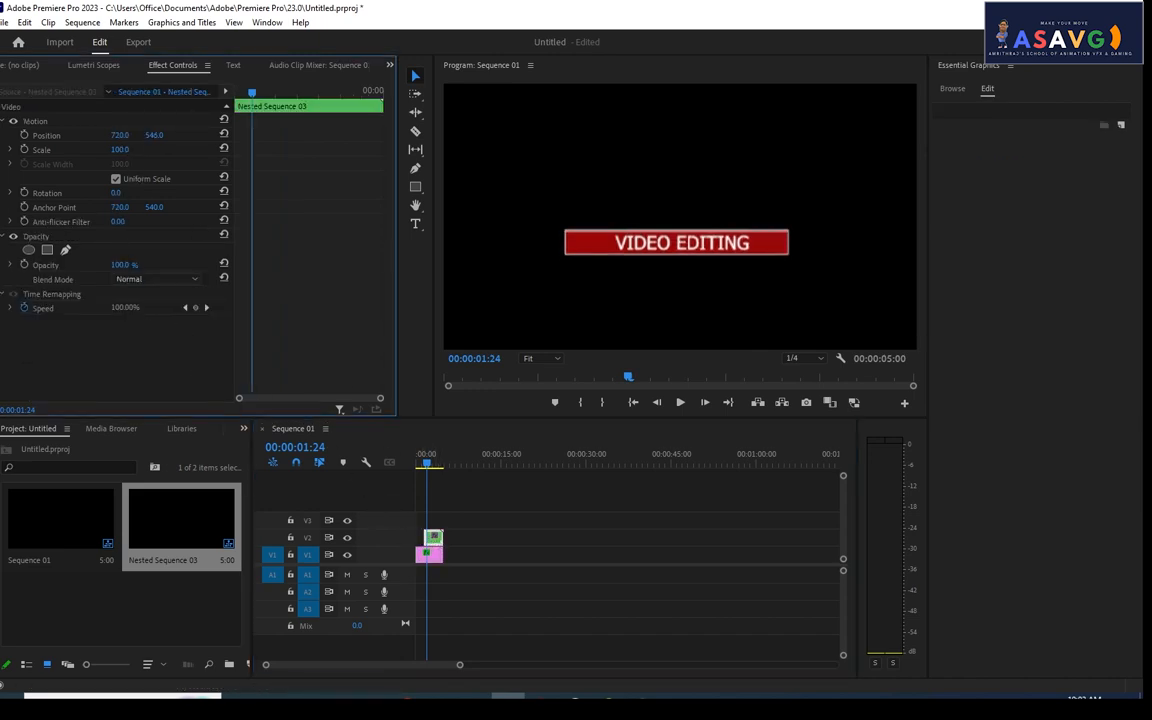
{"action": "left_click_drag", "start_coordinate": [153, 135], "coordinate": [188, 135]}
{"action": "left_click", "coordinate": [223, 135]}
{"action": "left_click_drag", "start_coordinate": [253, 95], "coordinate": [236, 101]}
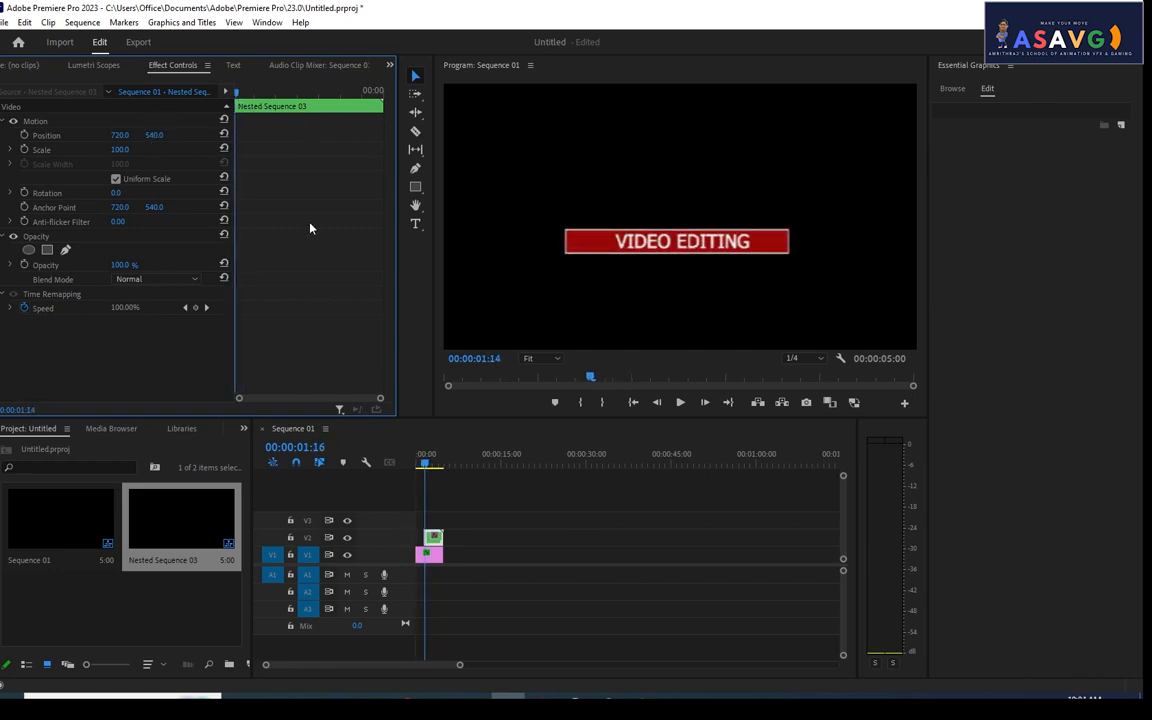
Step: Keyframe the V1 graphic's Vector Motion Position, keeping vertical 540 at 00:00:01:23 and setting vertical 703 at 00:00:02:08
{"action": "mouse_move", "coordinate": [423, 466]}
{"action": "left_mouse_down"}
{"action": "mouse_move", "coordinate": [408, 467]}
{"action": "mouse_move", "coordinate": [427, 467]}
{"action": "left_mouse_up"}
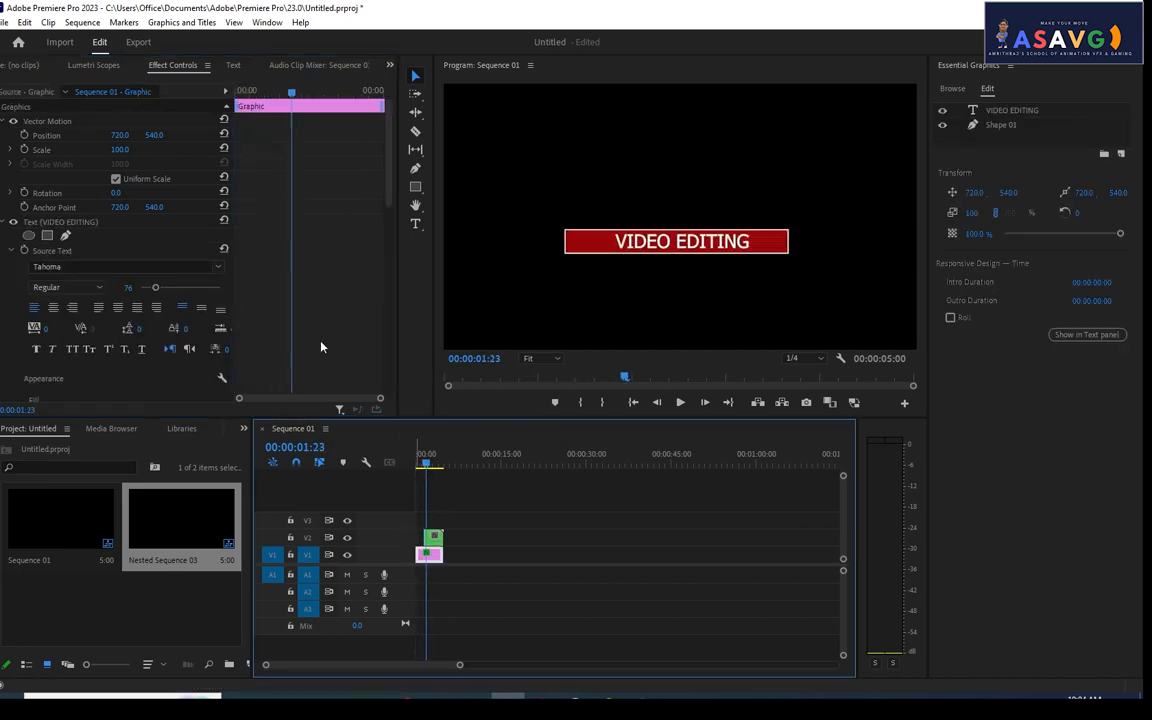
{"action": "left_click", "coordinate": [24, 141]}
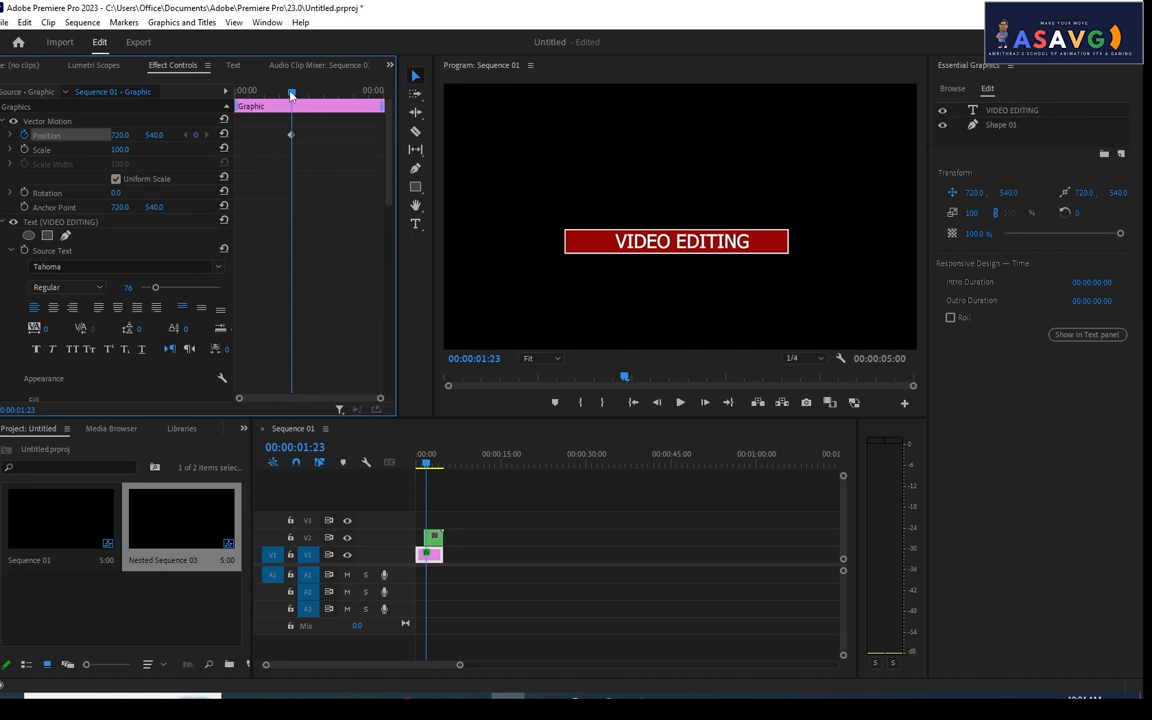
{"action": "mouse_move", "coordinate": [291, 95]}
{"action": "left_mouse_down"}
{"action": "mouse_move", "coordinate": [311, 95]}
{"action": "mouse_move", "coordinate": [299, 96]}
{"action": "left_mouse_up"}
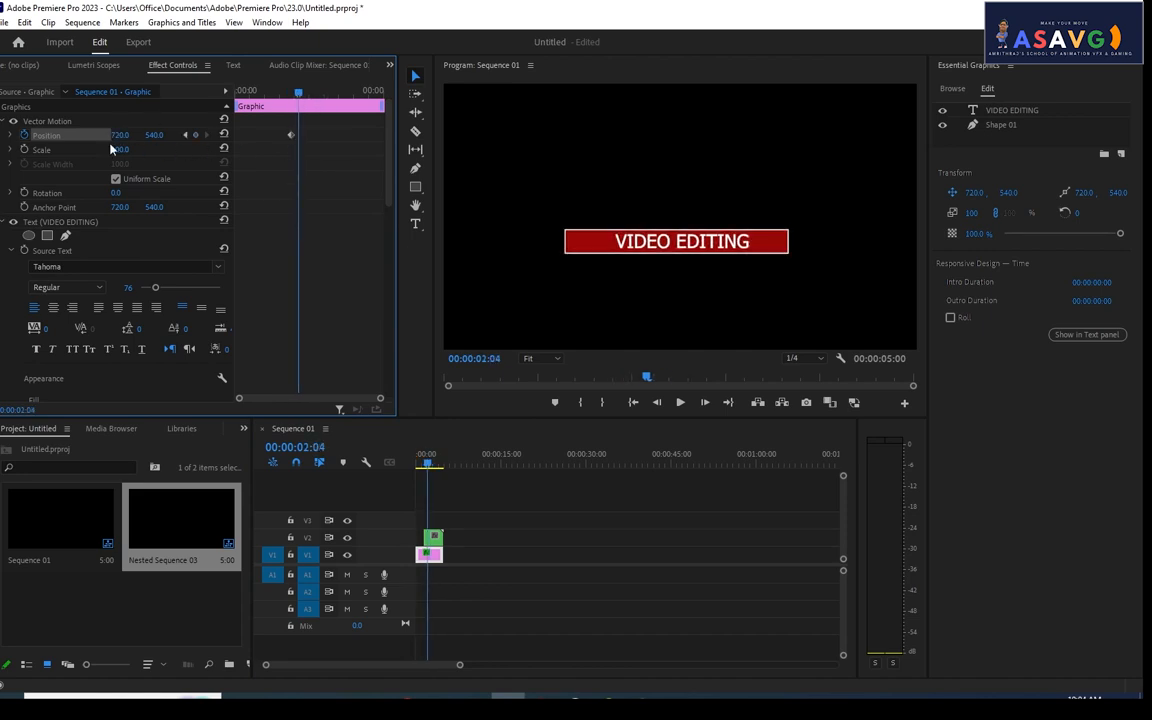
{"action": "right_click", "coordinate": [58, 137]}
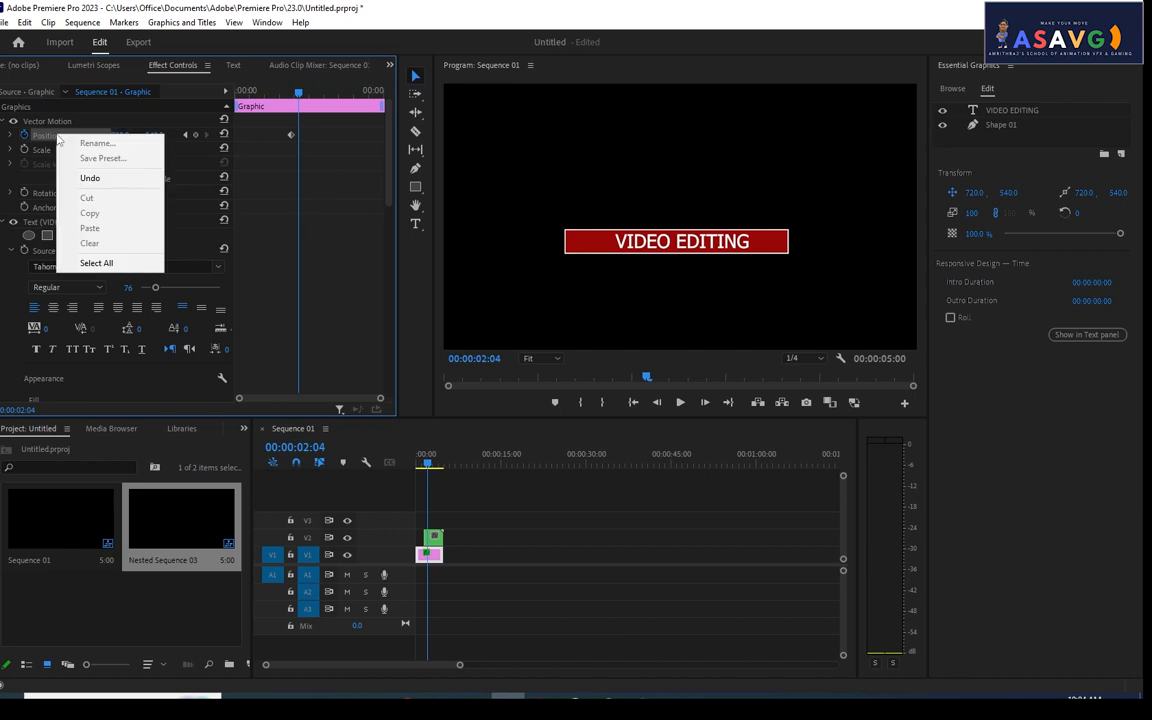
{"action": "mouse_move", "coordinate": [298, 97]}
{"action": "left_mouse_down"}
{"action": "mouse_move", "coordinate": [273, 101]}
{"action": "mouse_move", "coordinate": [305, 99]}
{"action": "left_mouse_up"}
{"action": "left_click", "coordinate": [195, 135]}
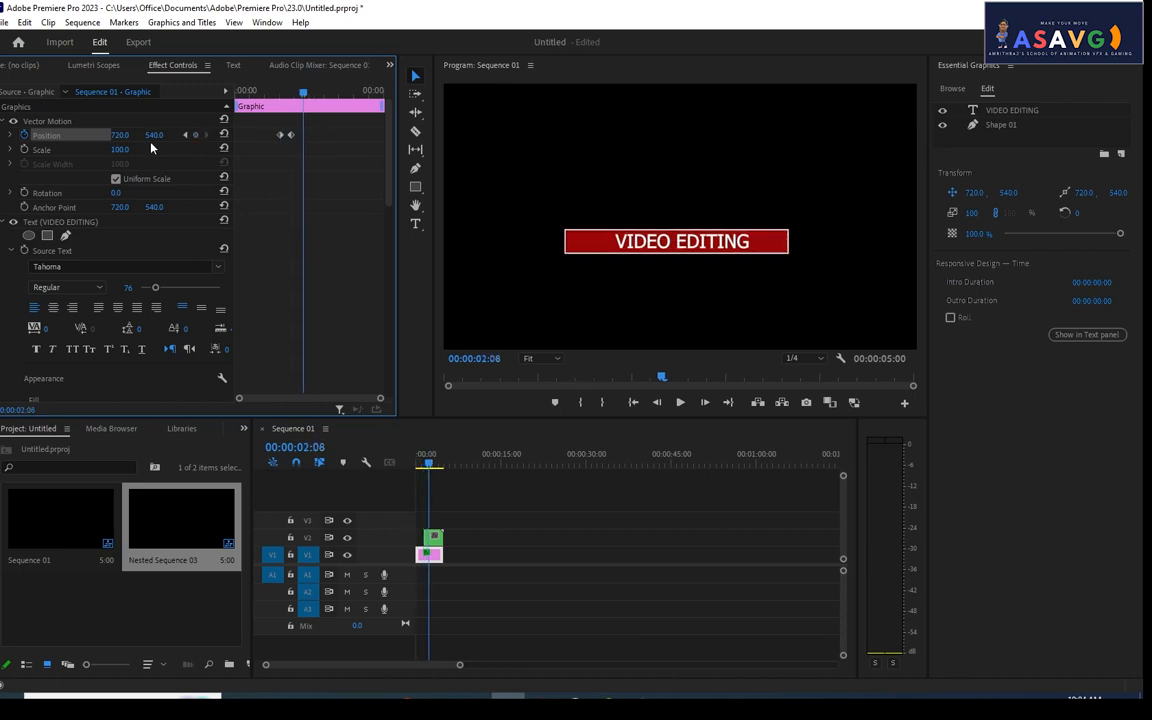
{"action": "mouse_move", "coordinate": [119, 135]}
{"action": "left_mouse_down"}
{"action": "mouse_move", "coordinate": [150, 137]}
{"action": "mouse_move", "coordinate": [141, 134]}
{"action": "left_mouse_up"}
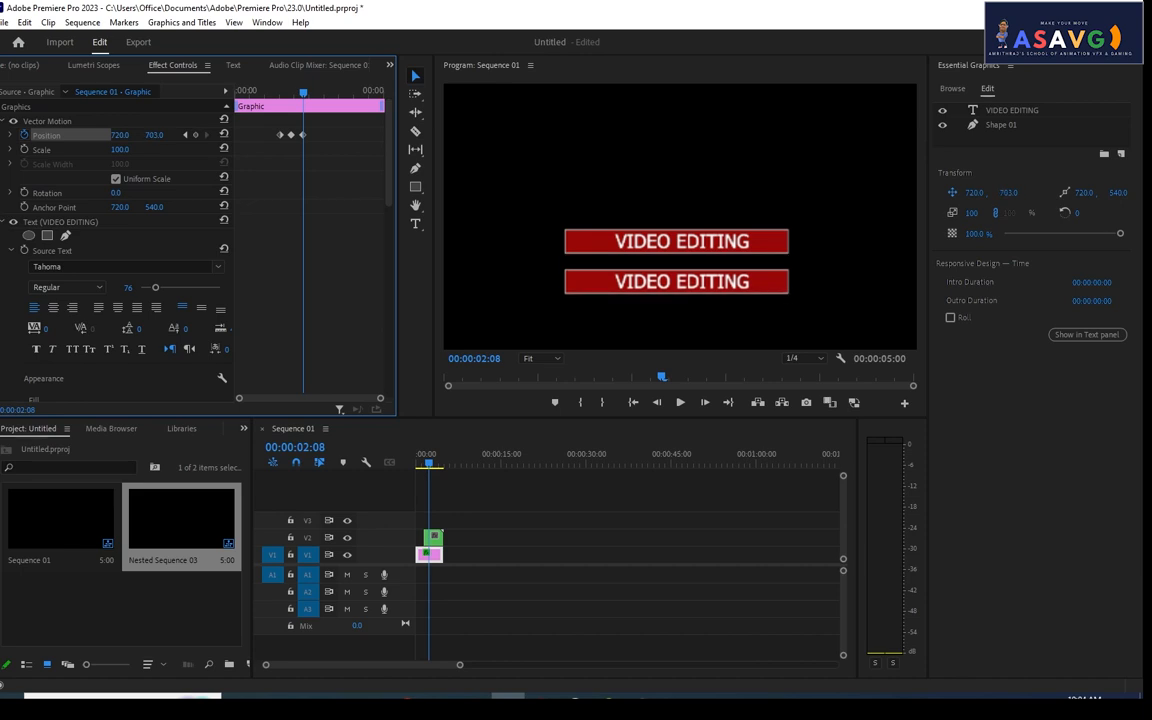
Step: Play back the sequence to review the V1 title moving down below the nested title
{"action": "left_click_drag", "start_coordinate": [303, 93], "coordinate": [257, 92]}
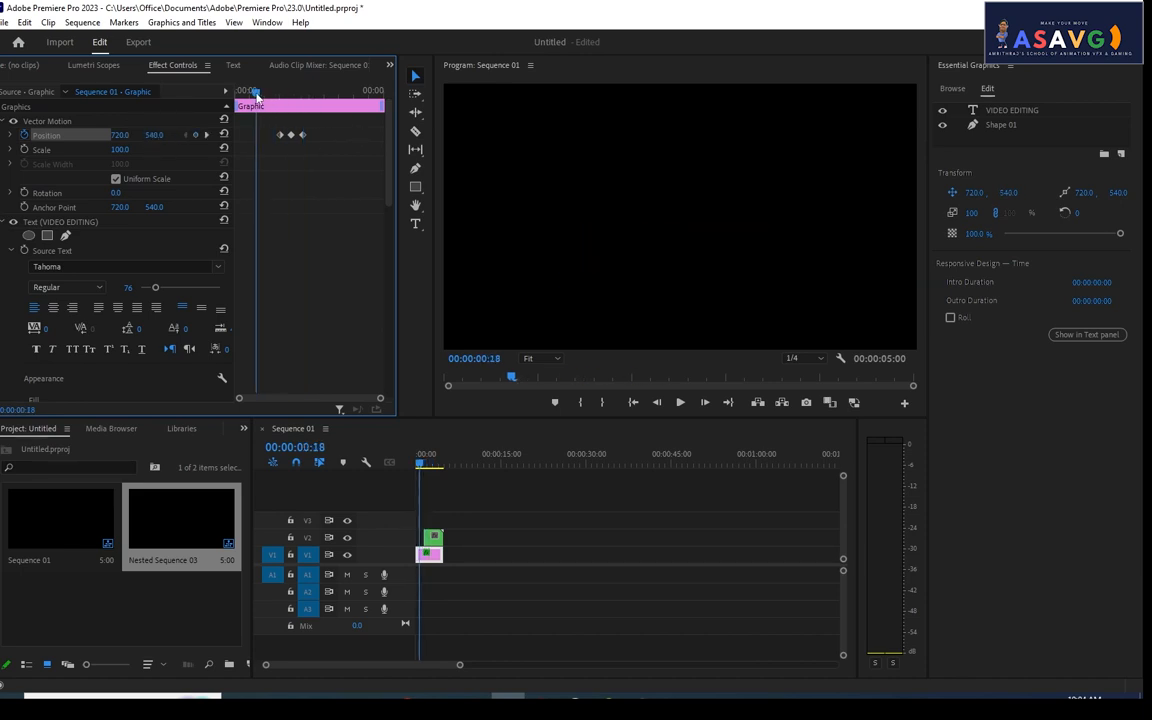
{"action": "key", "text": "space"}
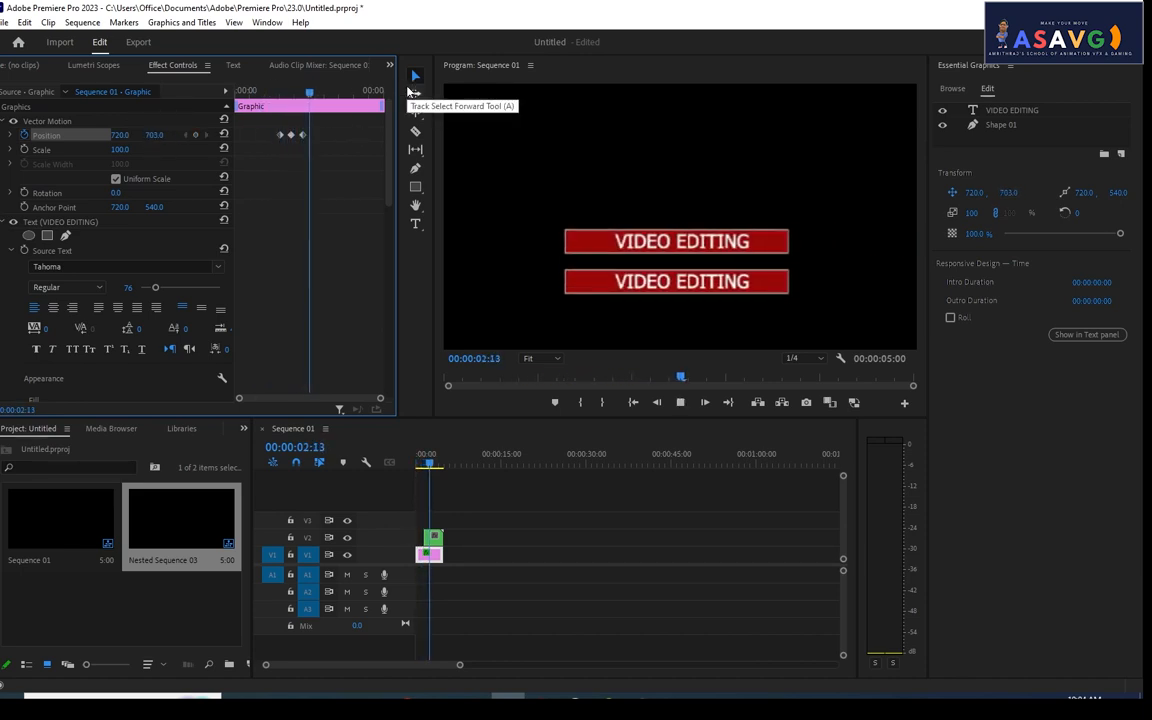
{"action": "left_click", "coordinate": [326, 94]}
{"action": "key", "text": "space"}
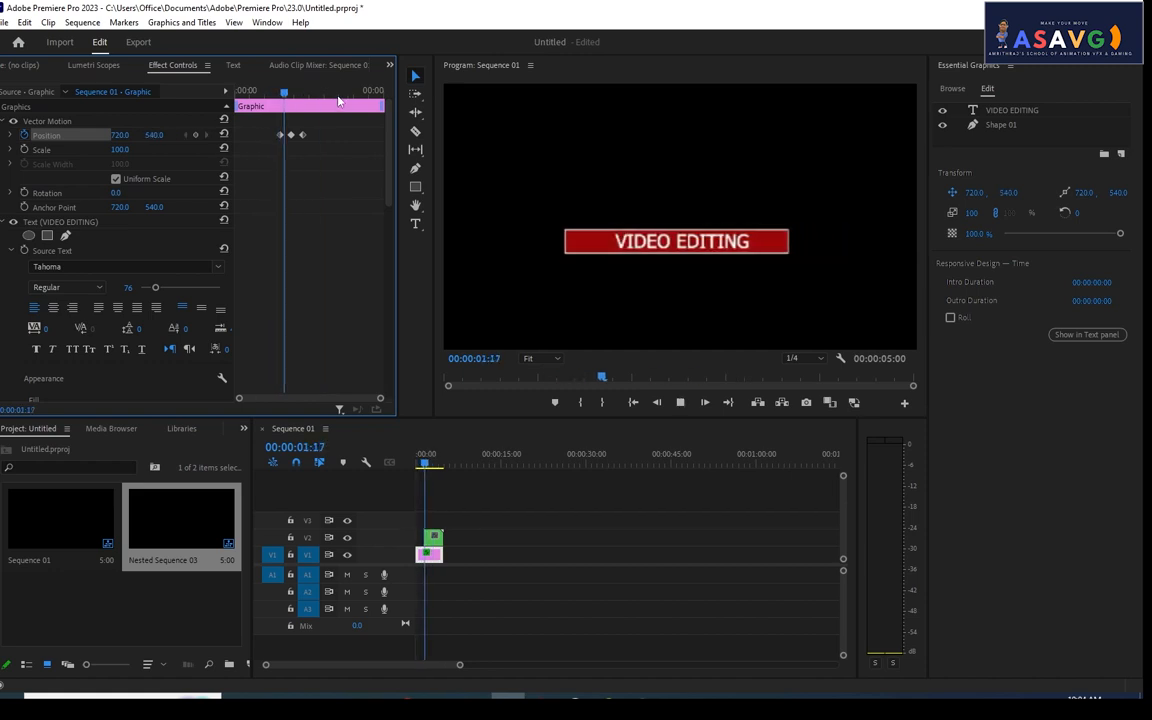
{"action": "key", "text": "space"}
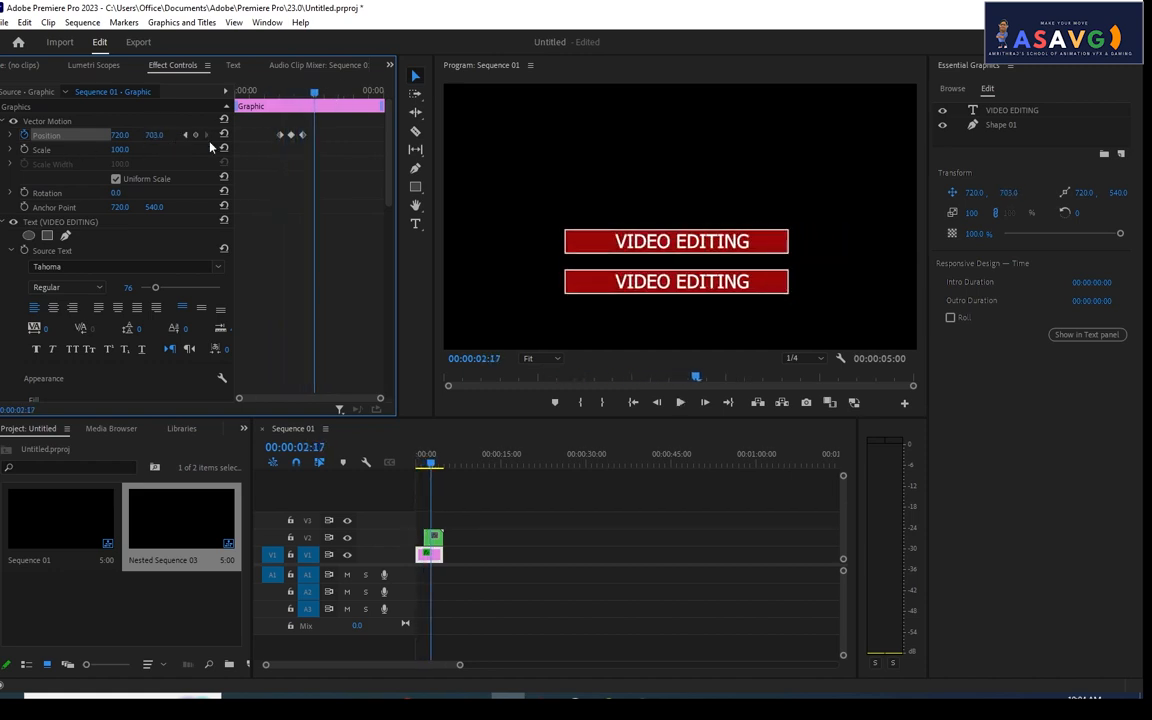
Step: Apply Ease In to the V1 graphic's Position keyframe at 00:00:02:08 with a steeper velocity curve, and play back the move
{"action": "left_click", "coordinate": [10, 135]}
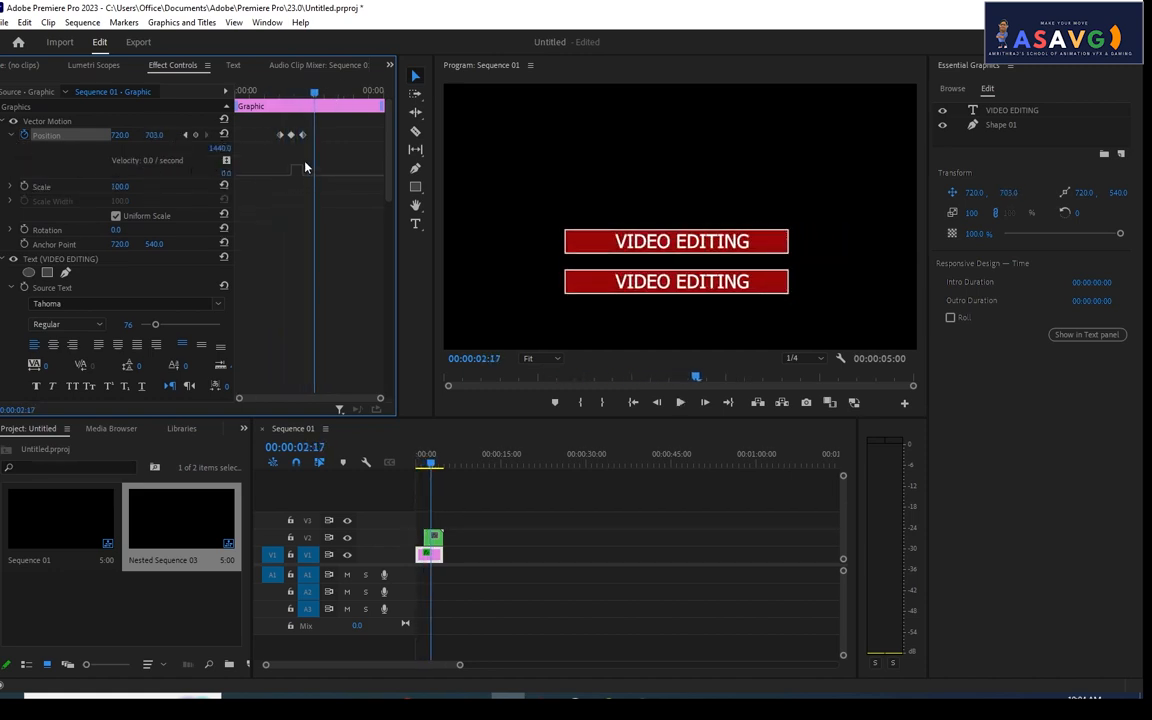
{"action": "left_click_drag", "start_coordinate": [312, 101], "coordinate": [303, 101]}
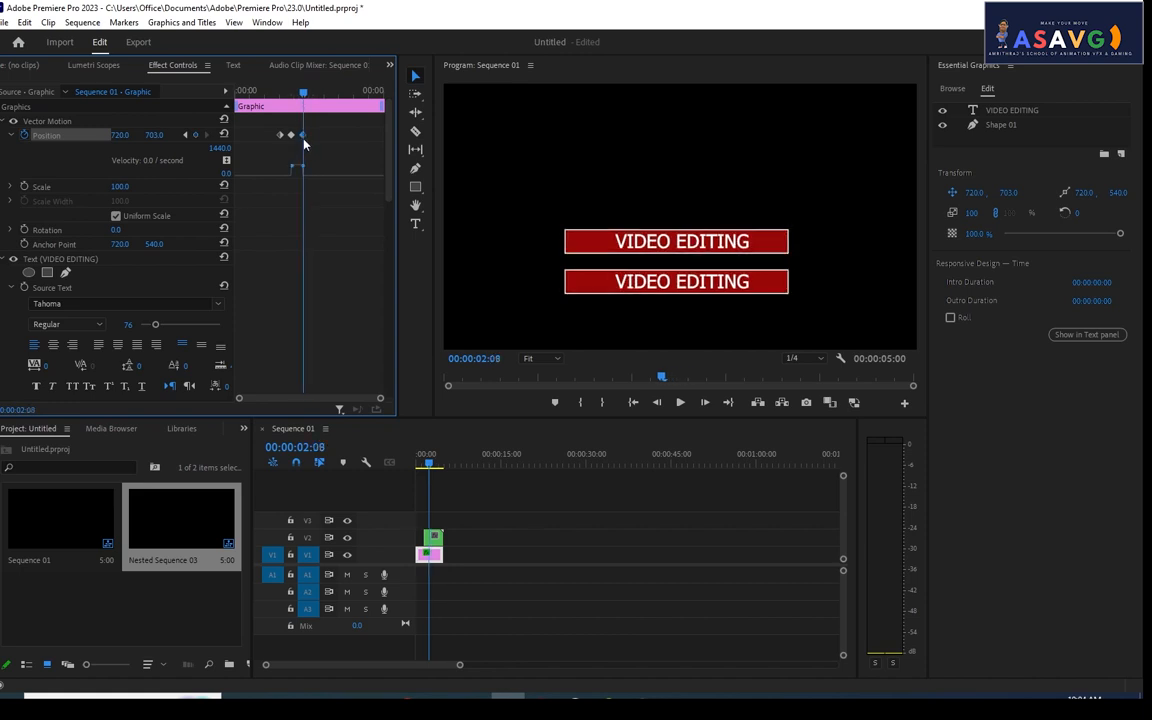
{"action": "right_click", "coordinate": [302, 135]}
{"action": "mouse_move", "coordinate": [370, 253]}
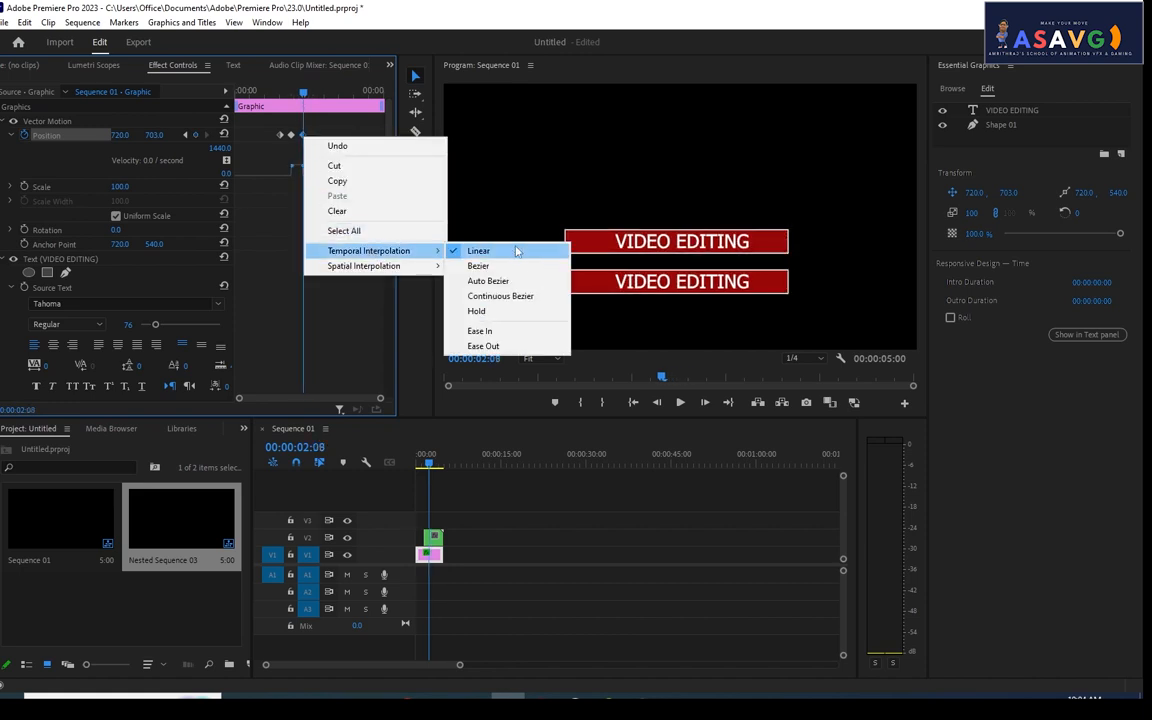
{"action": "left_click", "coordinate": [465, 331]}
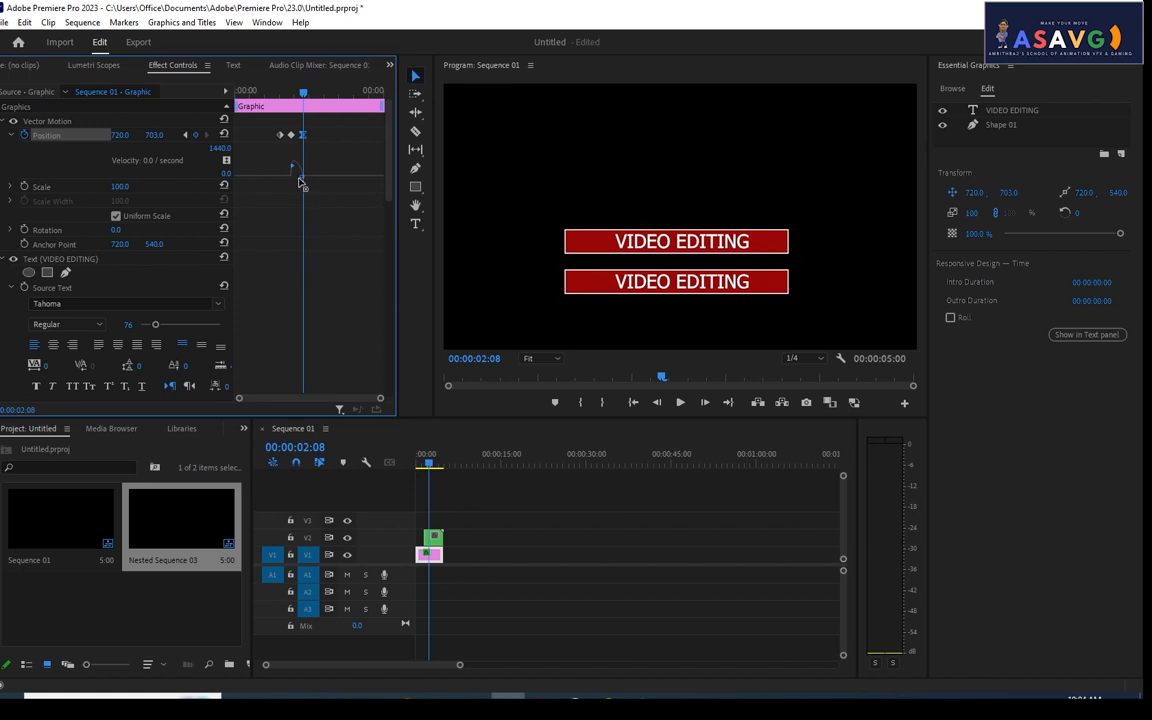
{"action": "key", "text": "space"}
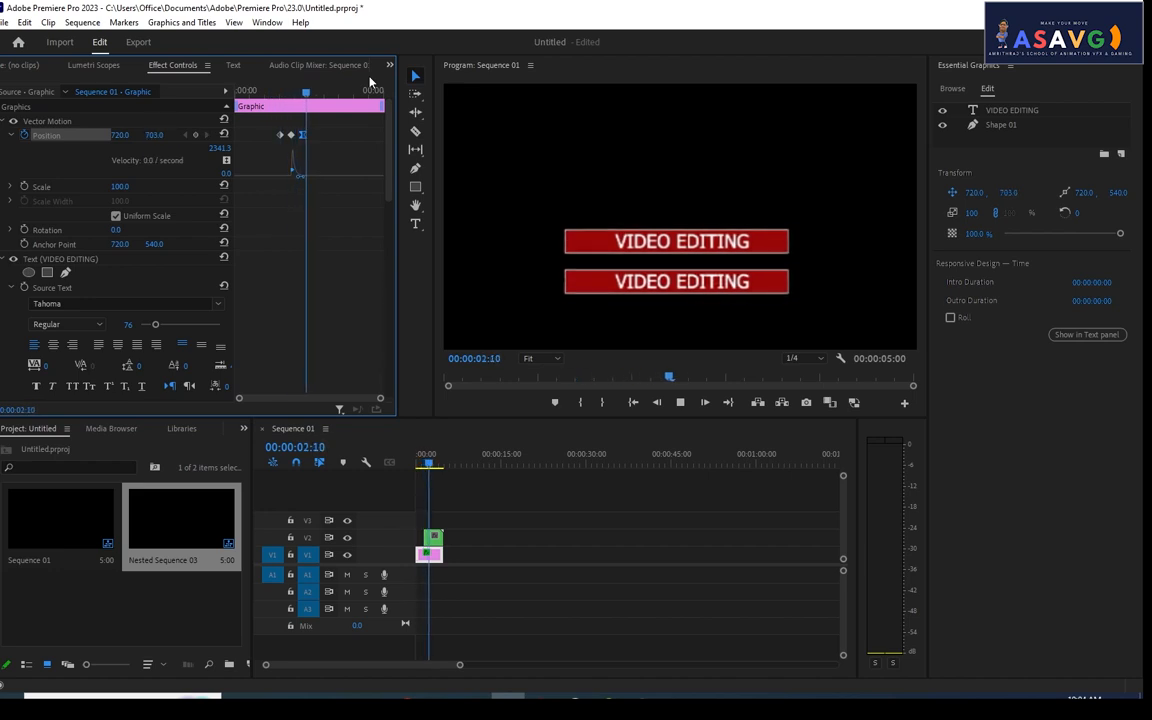
{"action": "left_click", "coordinate": [322, 94]}
Step: Duplicate the nested clip onto V3 and keyframe its vertical Position from 540 at 00:00:03:22 to 375 at 00:00:04:12
{"action": "left_click_drag", "start_coordinate": [436, 537], "coordinate": [447, 530]}
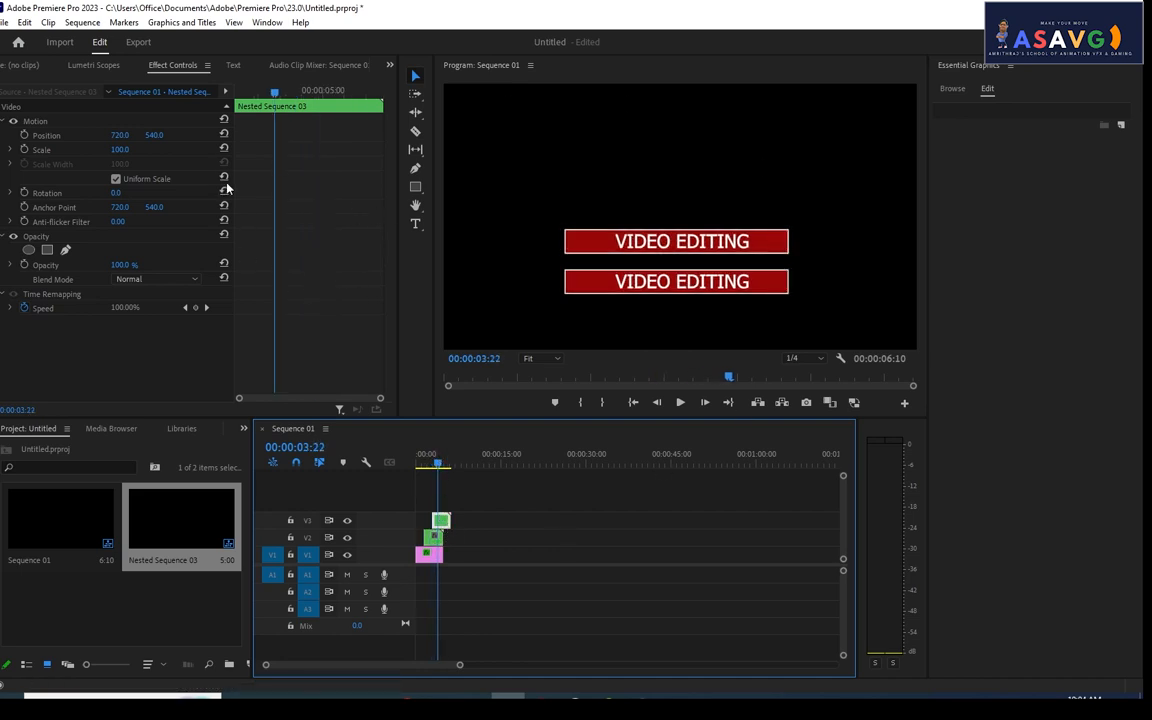
{"action": "left_click", "coordinate": [24, 135]}
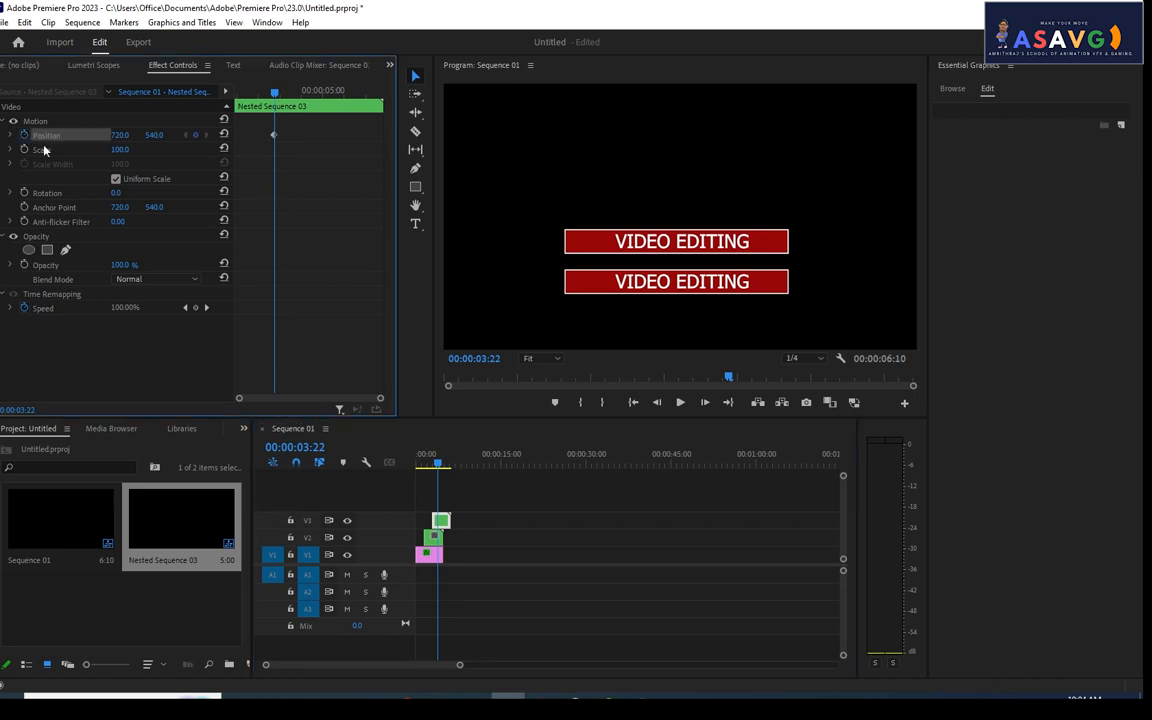
{"action": "left_click_drag", "start_coordinate": [275, 94], "coordinate": [300, 93]}
{"action": "left_click", "coordinate": [196, 136]}
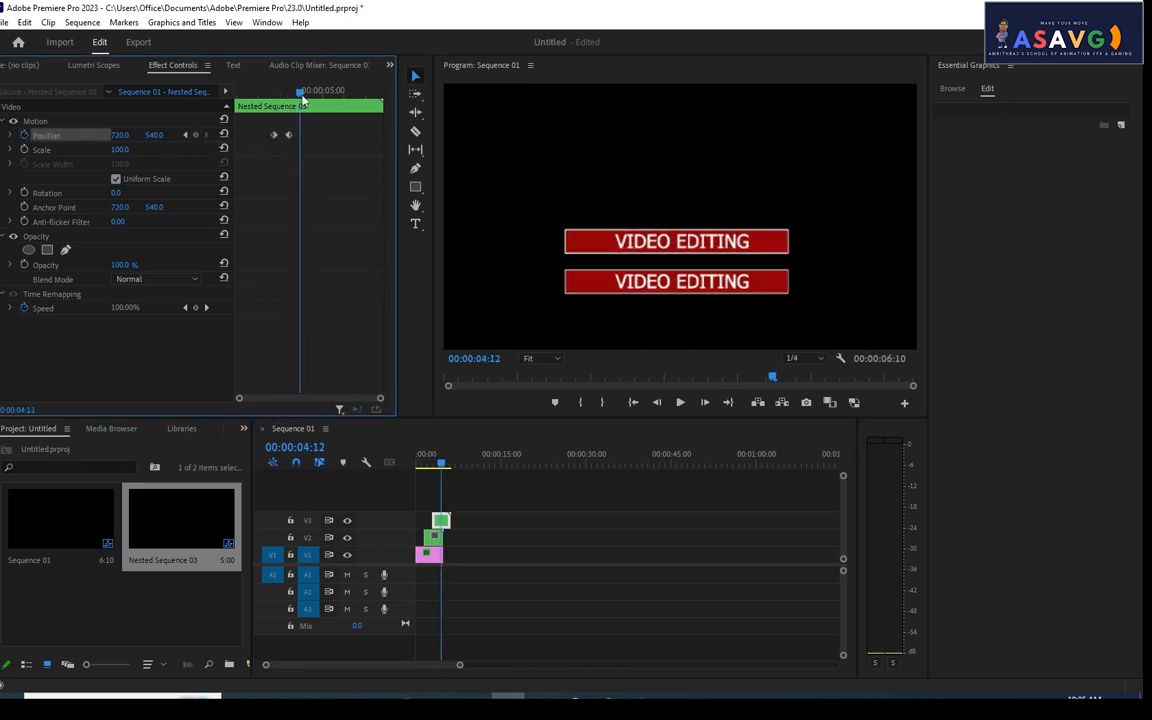
{"action": "left_click_drag", "start_coordinate": [152, 135], "coordinate": [107, 135]}
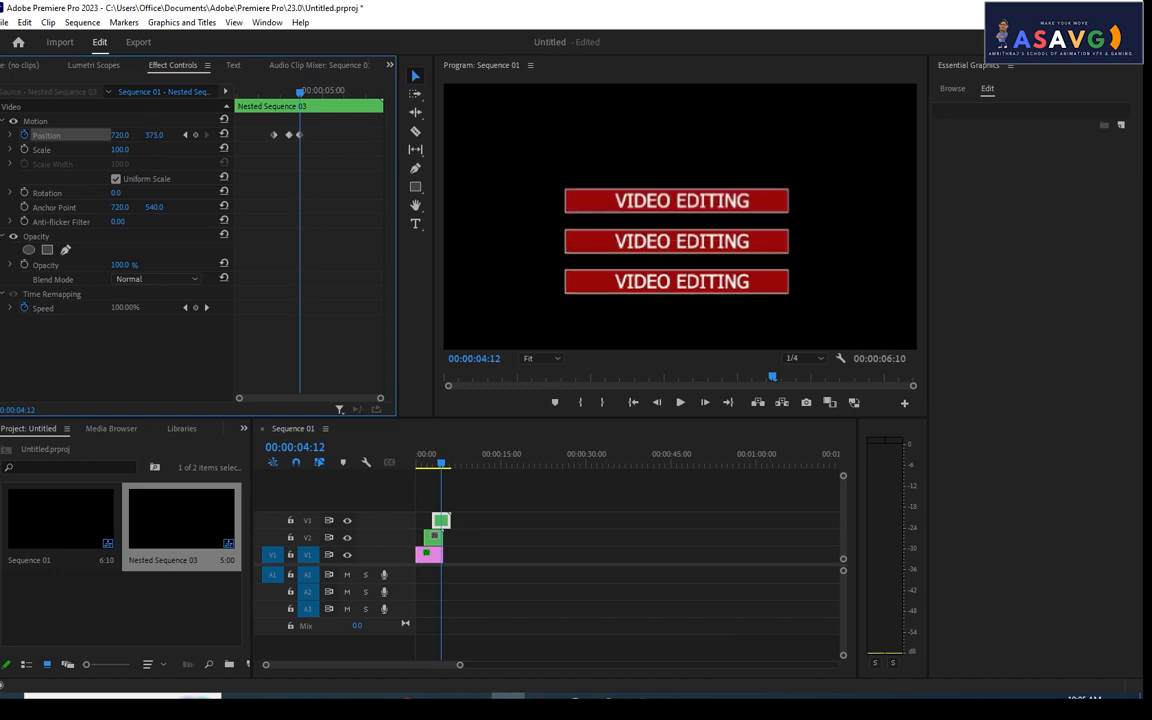
Step: Apply Ease In to the V3 nested clip's Position keyframe at 00:00:04:12 with a steeper velocity curve, and play back the move
{"action": "right_click", "coordinate": [298, 136]}
{"action": "mouse_move", "coordinate": [374, 264]}
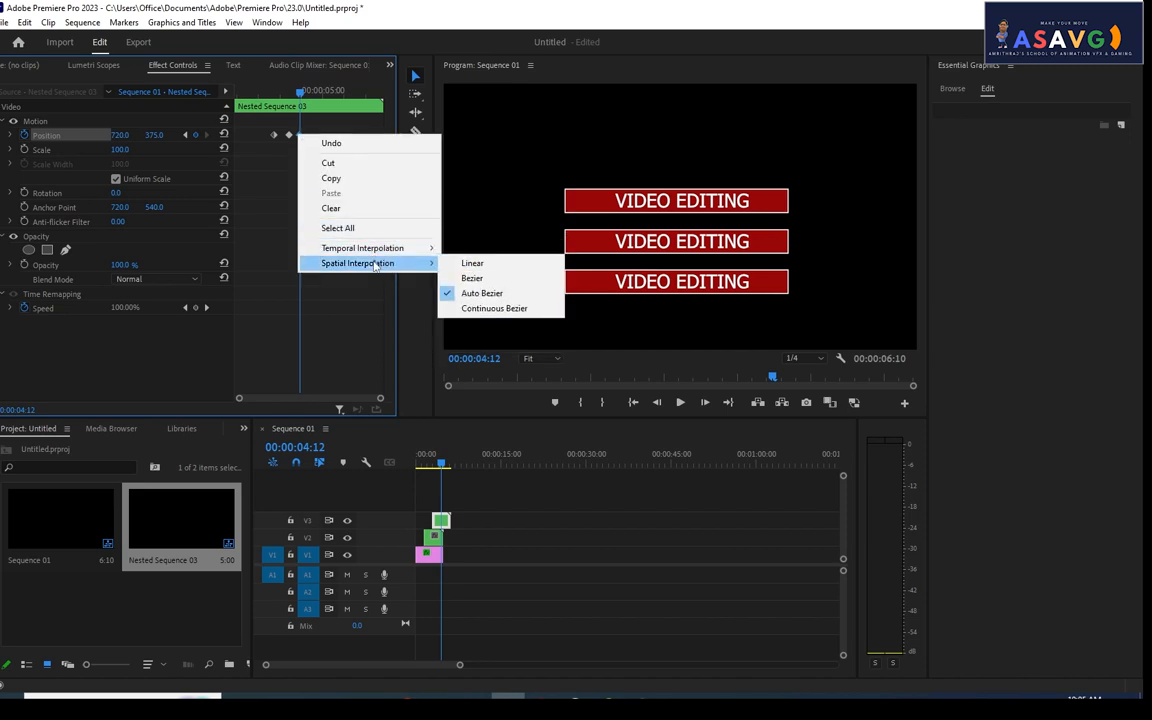
{"action": "left_click", "coordinate": [474, 328]}
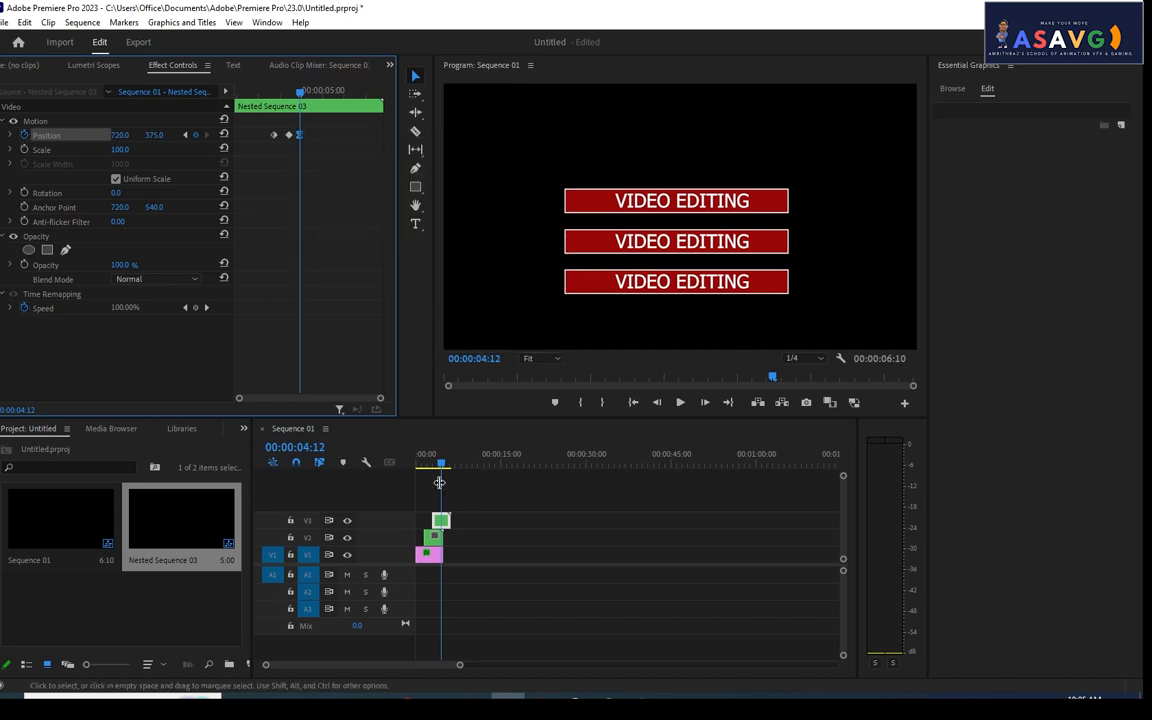
{"action": "left_click", "coordinate": [16, 136]}
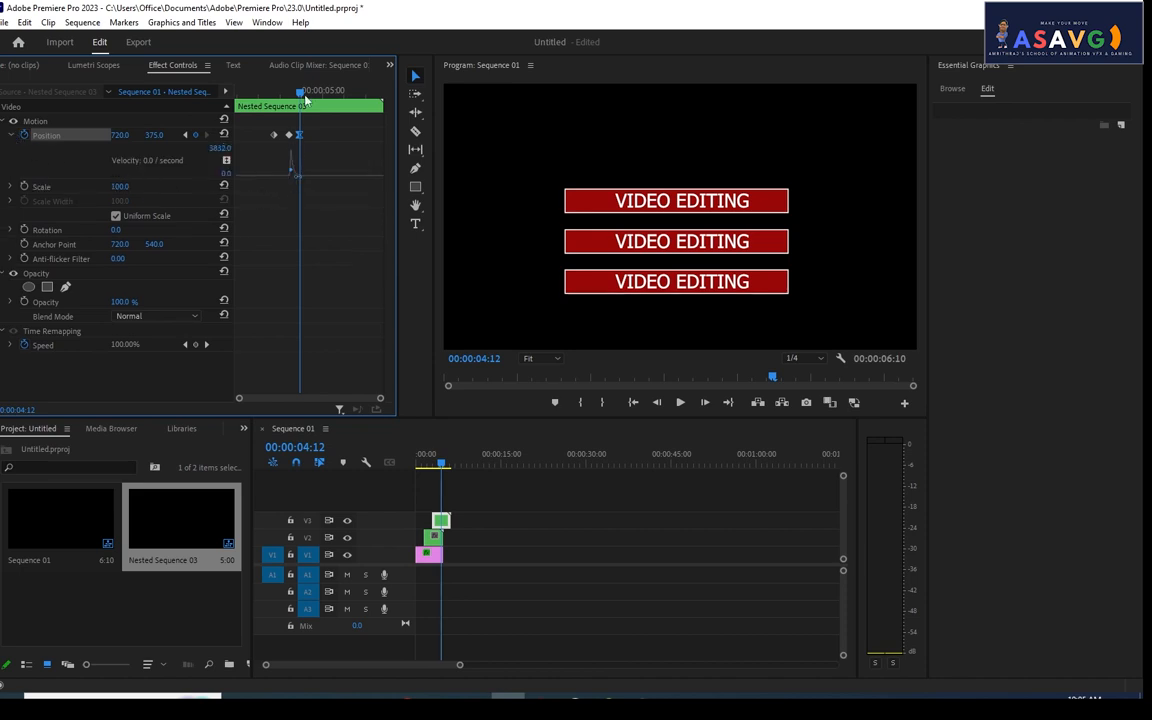
{"action": "key", "text": "space"}
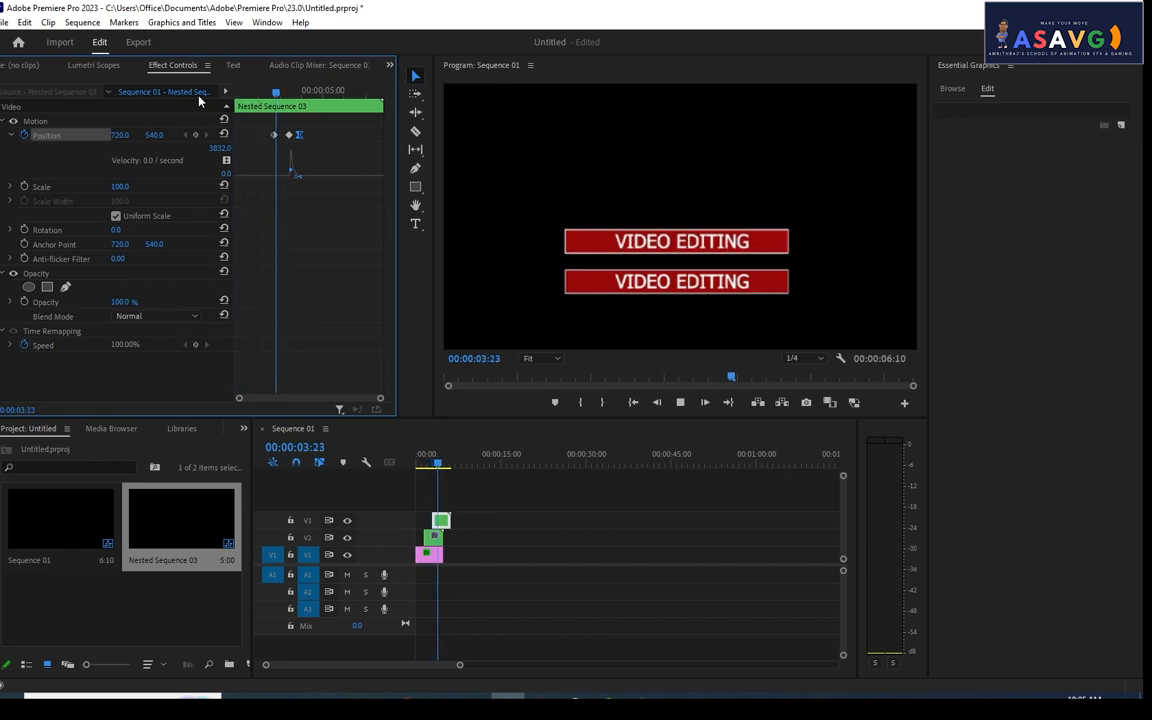
{"action": "key", "text": "space"}
{"action": "left_click_drag", "start_coordinate": [440, 464], "coordinate": [400, 467]}
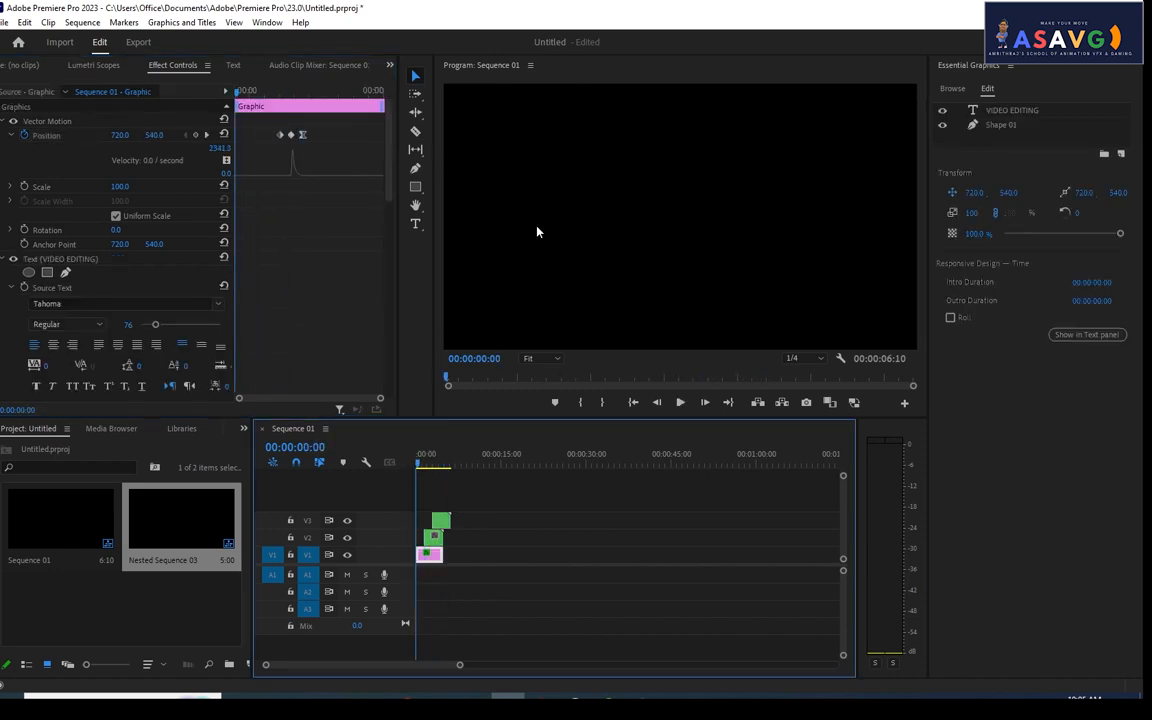
{"action": "key", "text": "space"}
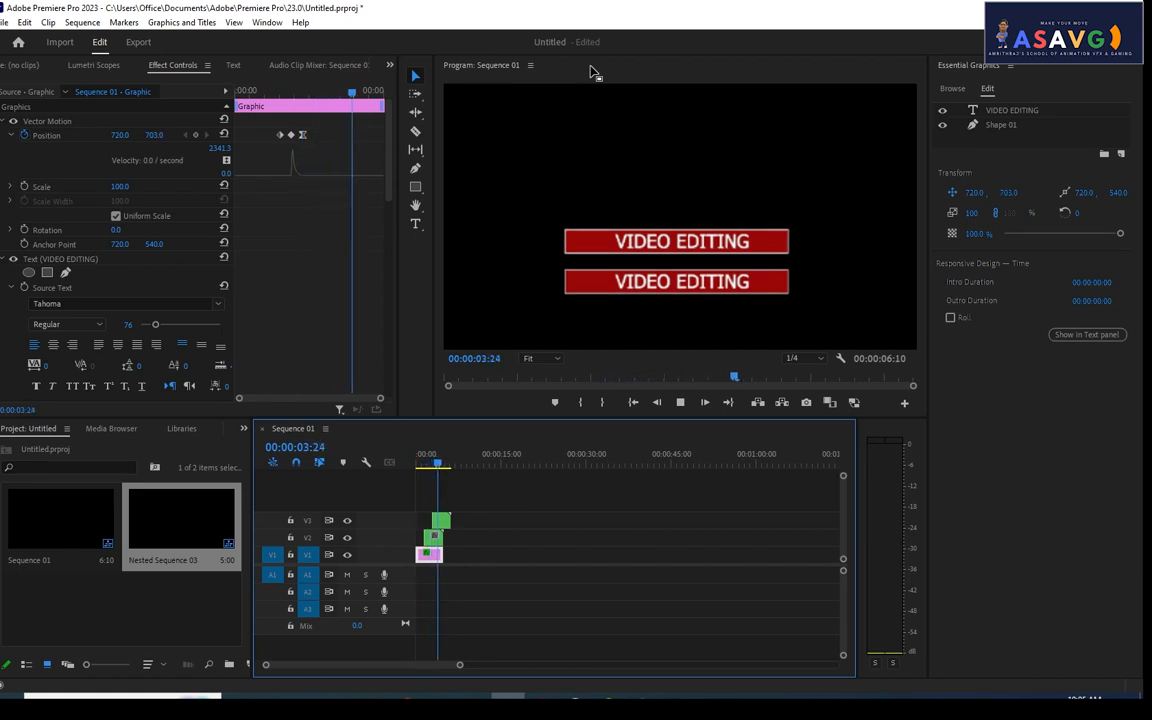
{"action": "key", "text": "space"}
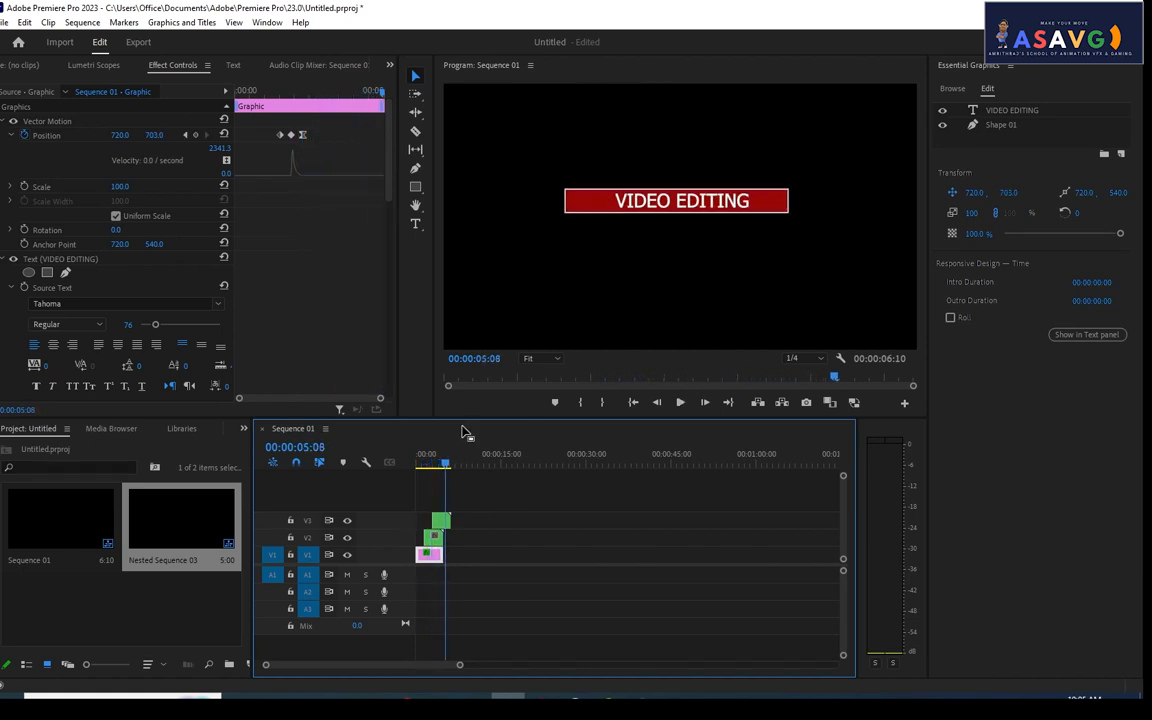
Step: Trim the beginning of the nested clip on V3 and move the clip earlier so it starts at 00:00:03:01
{"action": "key", "text": "equal"}
{"action": "key", "text": "equal"}
{"action": "key", "text": "equal"}
{"action": "left_click_drag", "start_coordinate": [541, 466], "coordinate": [586, 470]}
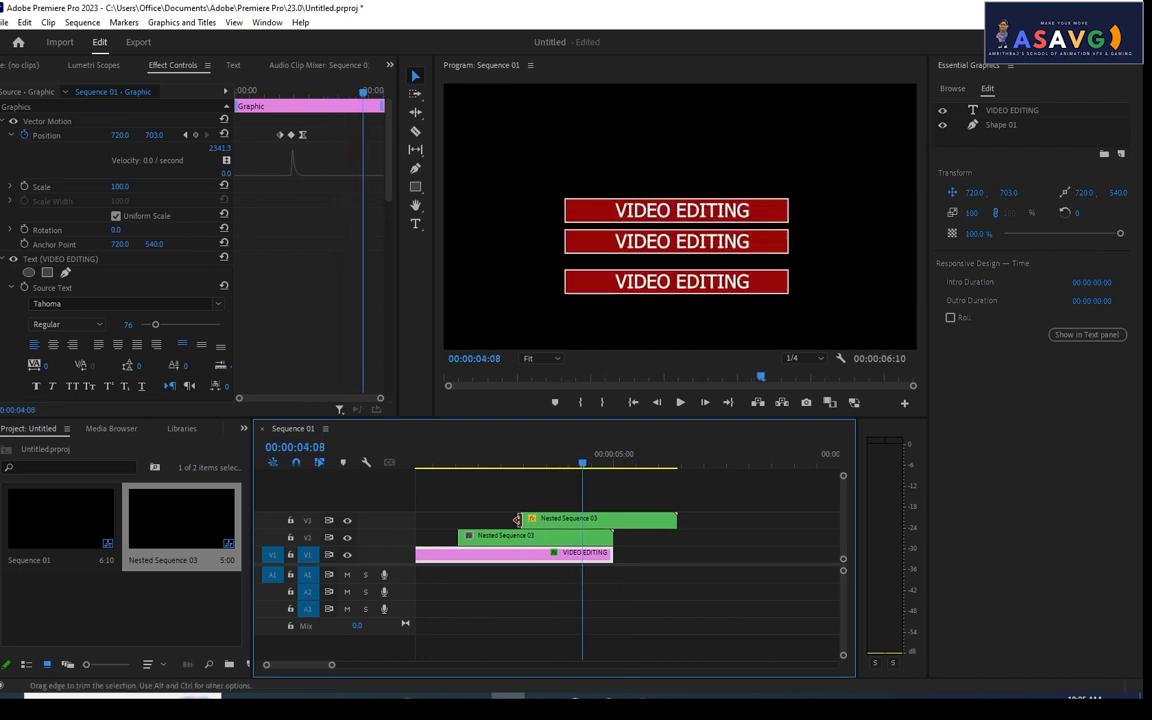
{"action": "left_click_drag", "start_coordinate": [527, 519], "coordinate": [551, 521]}
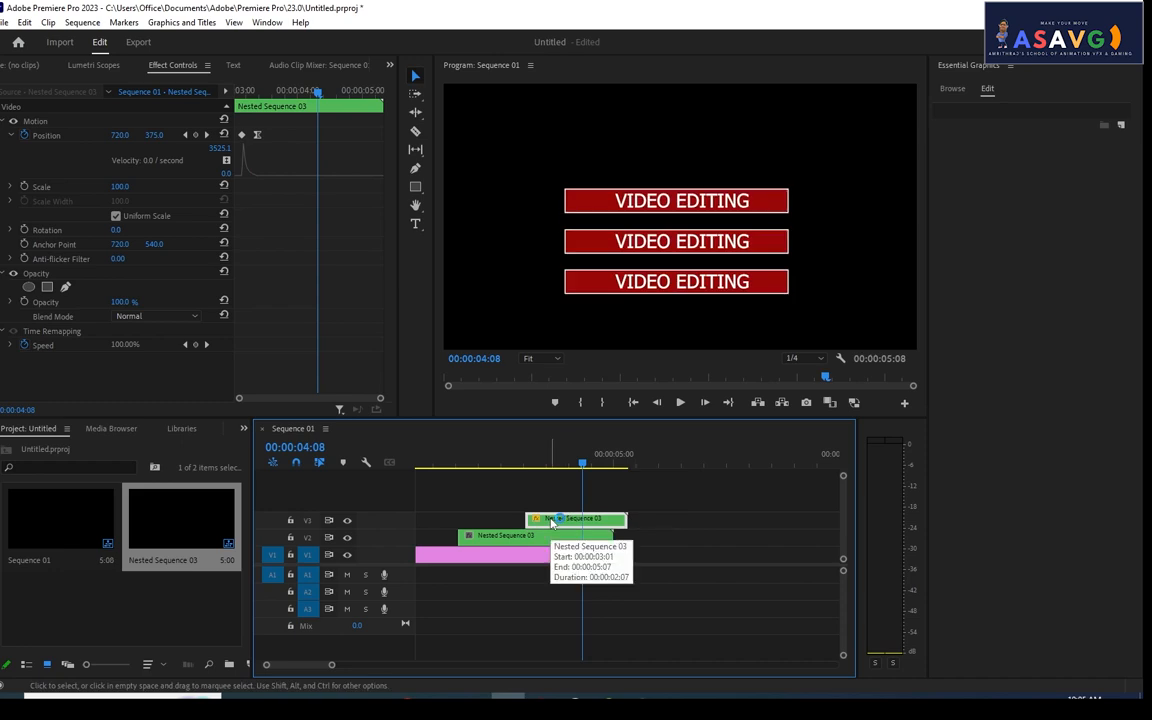
Step: Play back the sequence from the start to review the timing of the three separating title bars
{"action": "left_click_drag", "start_coordinate": [538, 468], "coordinate": [404, 468]}
{"action": "key", "text": "space"}
{"action": "key", "text": "space"}
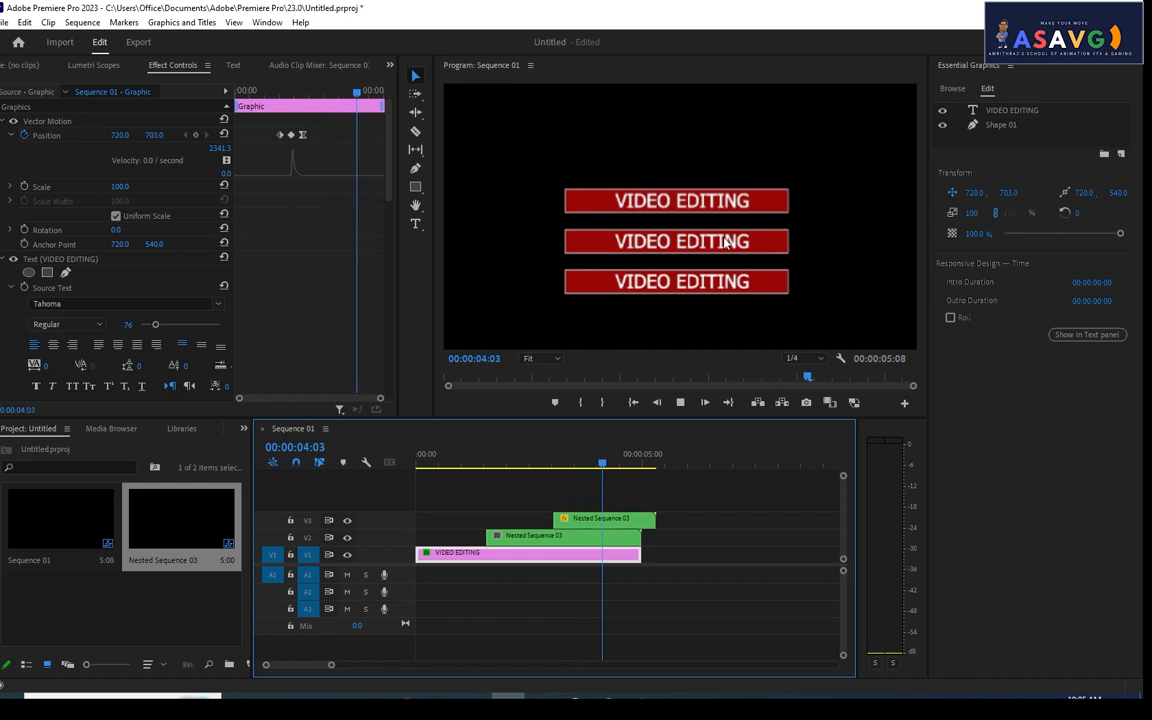
{"action": "key", "text": "space"}
{"action": "left_click_drag", "start_coordinate": [558, 463], "coordinate": [609, 464]}
Step: Nest the three title clips on V1, V2 and V3 into a single clip and play it back from the start
{"action": "left_click_drag", "start_coordinate": [685, 605], "coordinate": [438, 509]}
{"action": "right_click", "coordinate": [495, 555]}
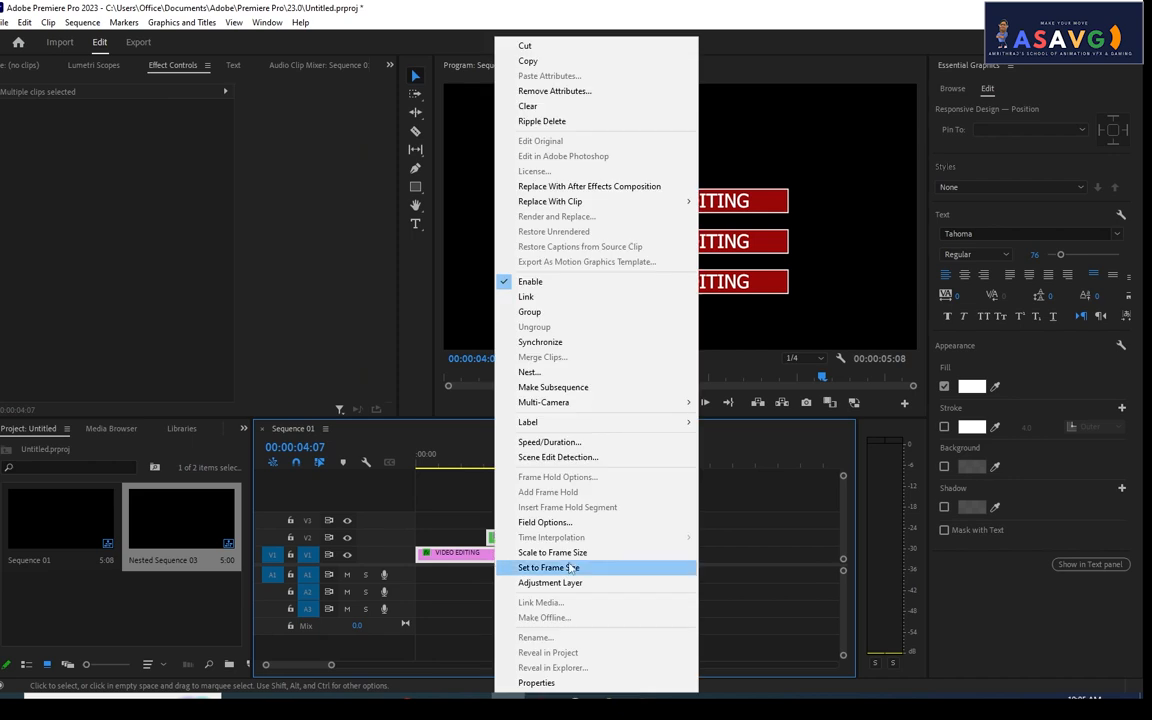
{"action": "left_click", "coordinate": [540, 372]}
{"action": "left_click", "coordinate": [549, 369]}
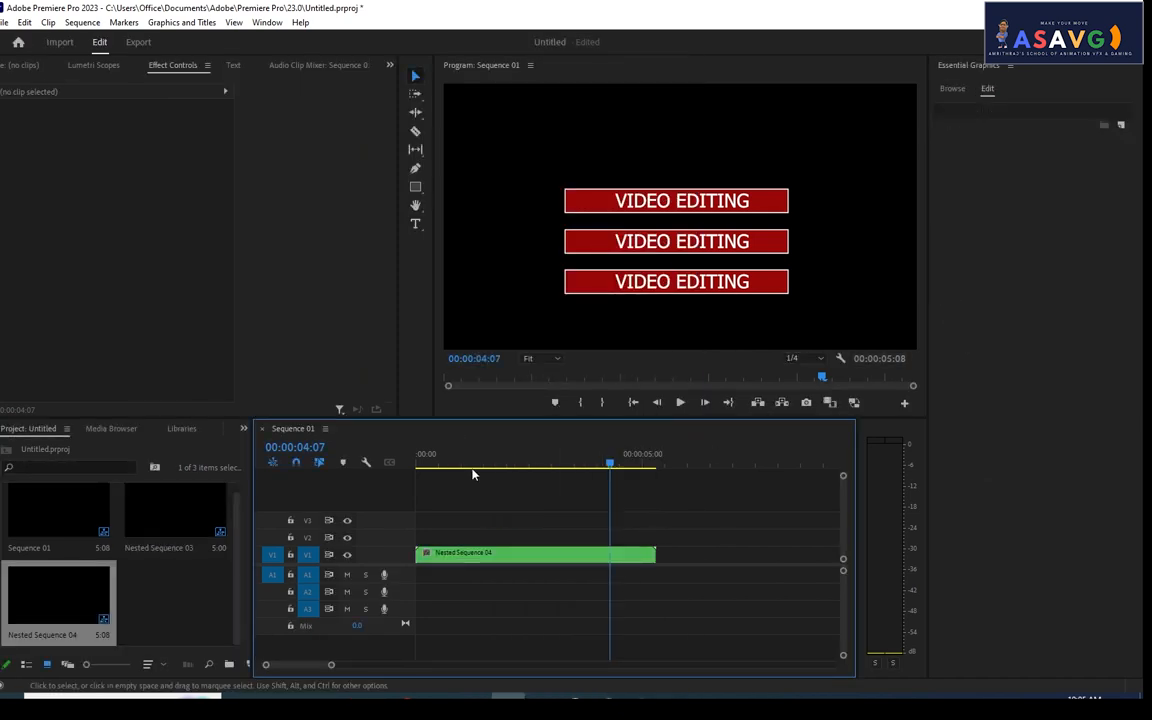
{"action": "key", "text": "Home"}
{"action": "key", "text": "space"}
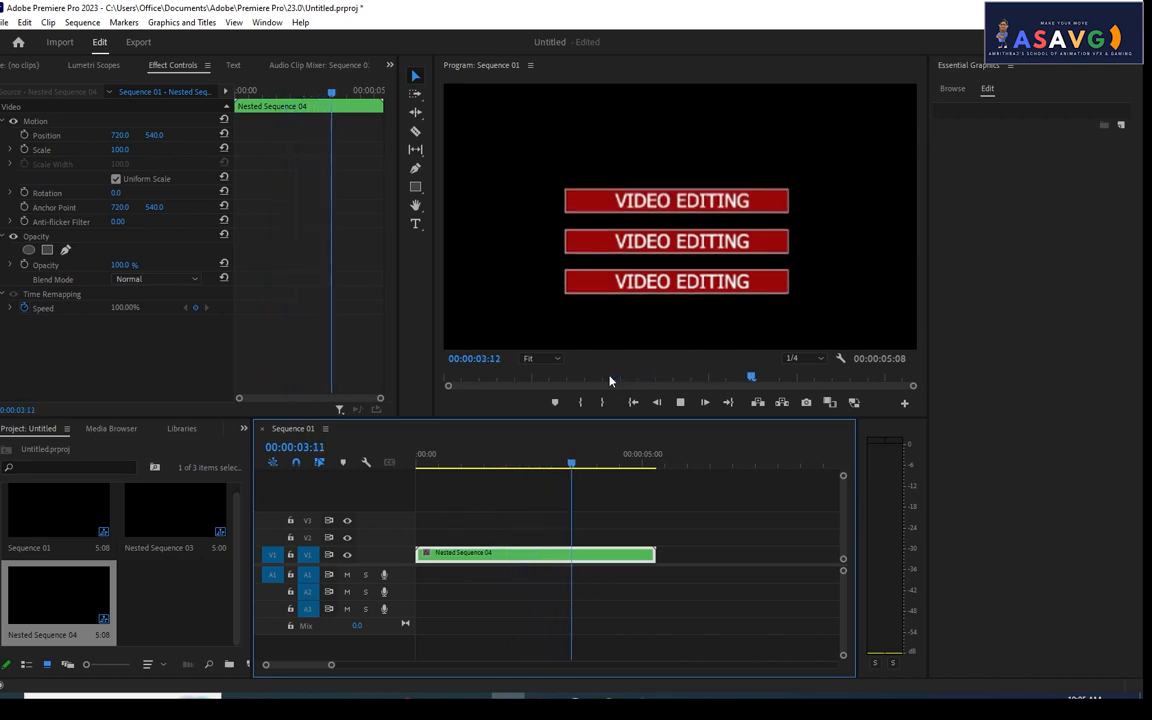
{"action": "key", "text": "space"}
Step: Add three Scale keyframes at 100 to the combined nested clip, beginning at 00:00:03:14
{"action": "left_click_drag", "start_coordinate": [536, 463], "coordinate": [588, 474]}
{"action": "mouse_move", "coordinate": [590, 473]}
{"action": "left_mouse_down"}
{"action": "mouse_move", "coordinate": [410, 476]}
{"action": "mouse_move", "coordinate": [580, 472]}
{"action": "left_mouse_up"}
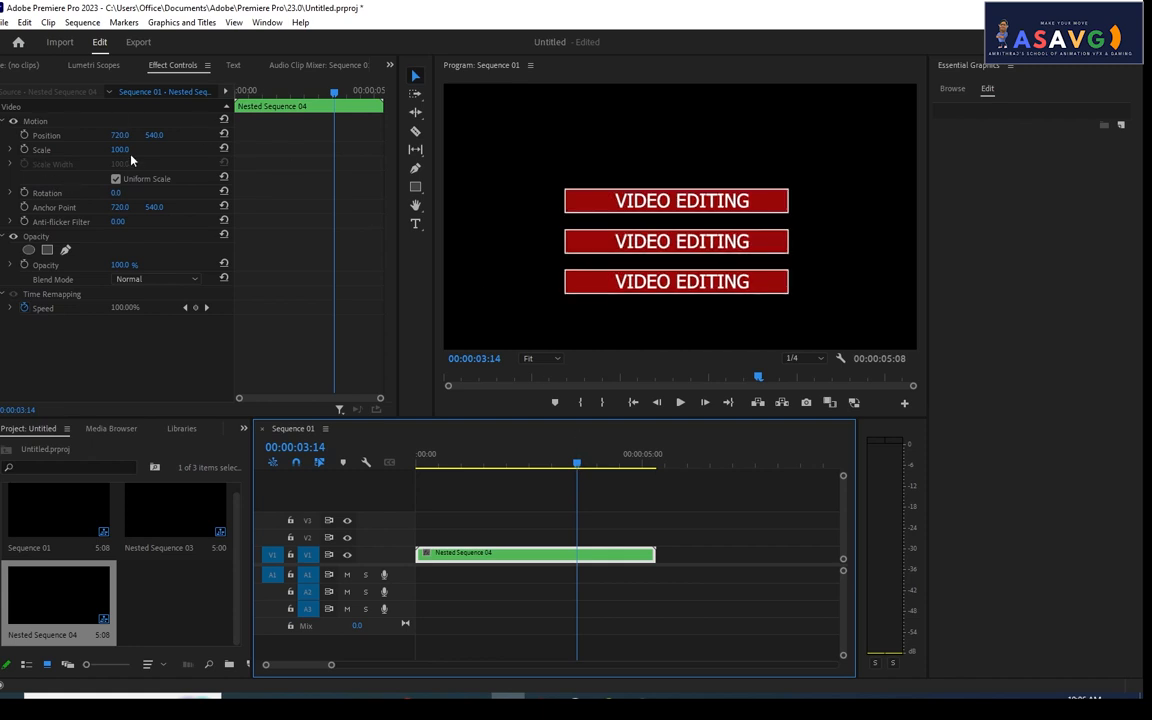
{"action": "left_click", "coordinate": [24, 149]}
{"action": "left_click", "coordinate": [344, 92]}
{"action": "mouse_move", "coordinate": [344, 92]}
{"action": "left_mouse_down"}
{"action": "mouse_move", "coordinate": [372, 92]}
{"action": "mouse_move", "coordinate": [330, 97]}
{"action": "left_mouse_up"}
{"action": "left_click", "coordinate": [196, 149]}
{"action": "left_click", "coordinate": [358, 92]}
{"action": "left_click", "coordinate": [196, 149]}
Step: Set the combined nested clip's Scale to 133 at 00:00:04:21 and play back the enlargement
{"action": "key", "text": "space"}
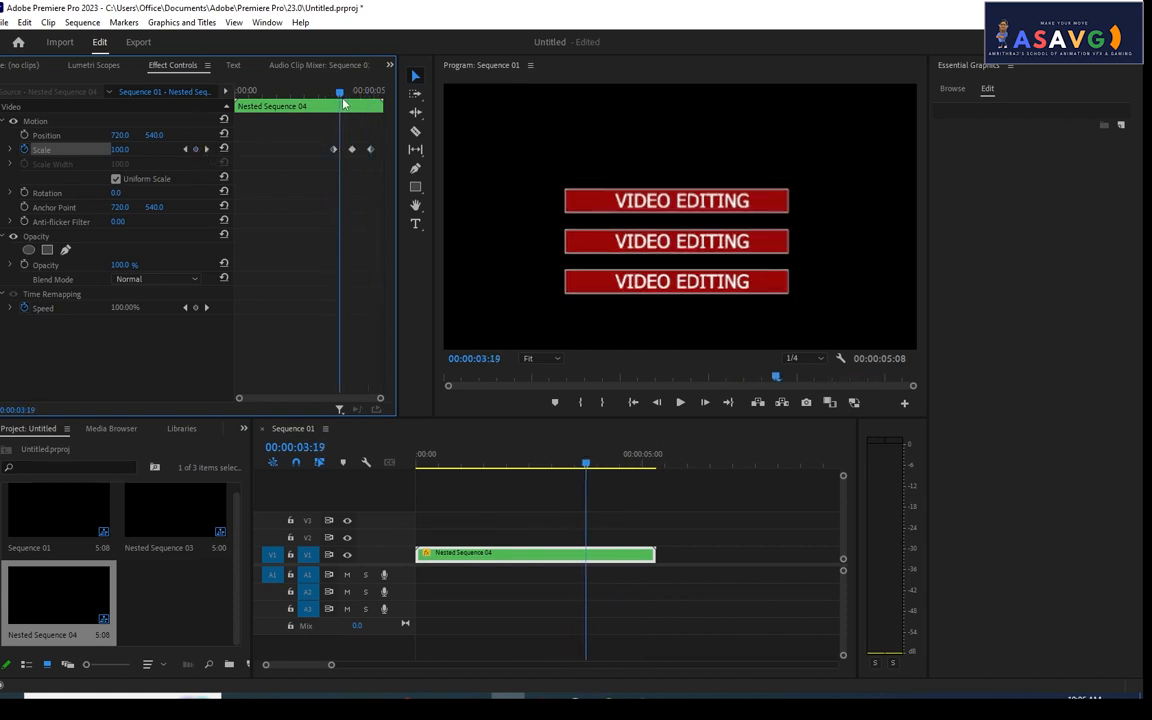
{"action": "key", "text": "space"}
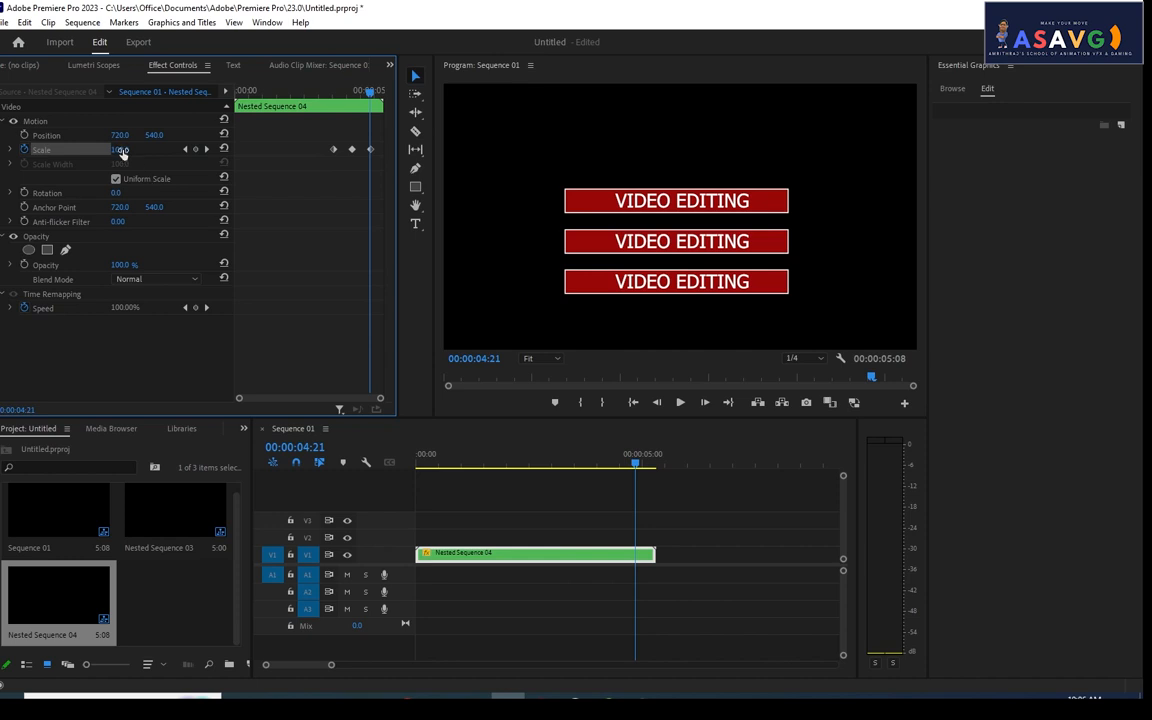
{"action": "left_click_drag", "start_coordinate": [119, 149], "coordinate": [152, 149]}
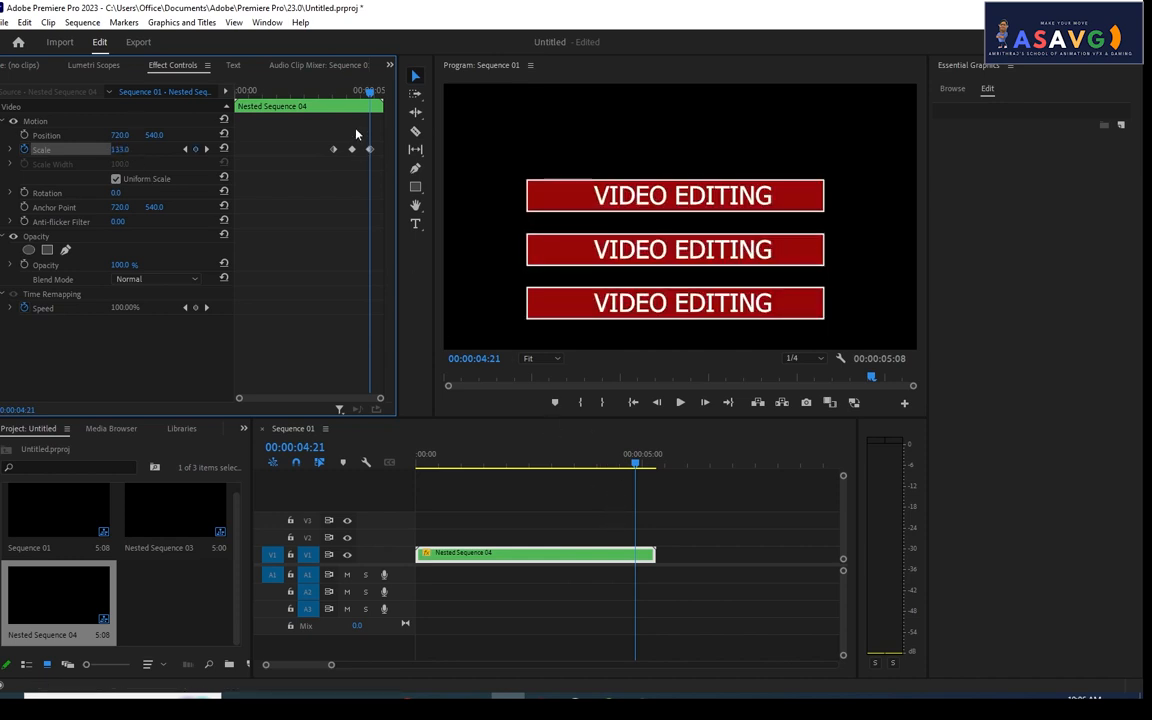
{"action": "left_click", "coordinate": [325, 91]}
{"action": "key", "text": "space"}
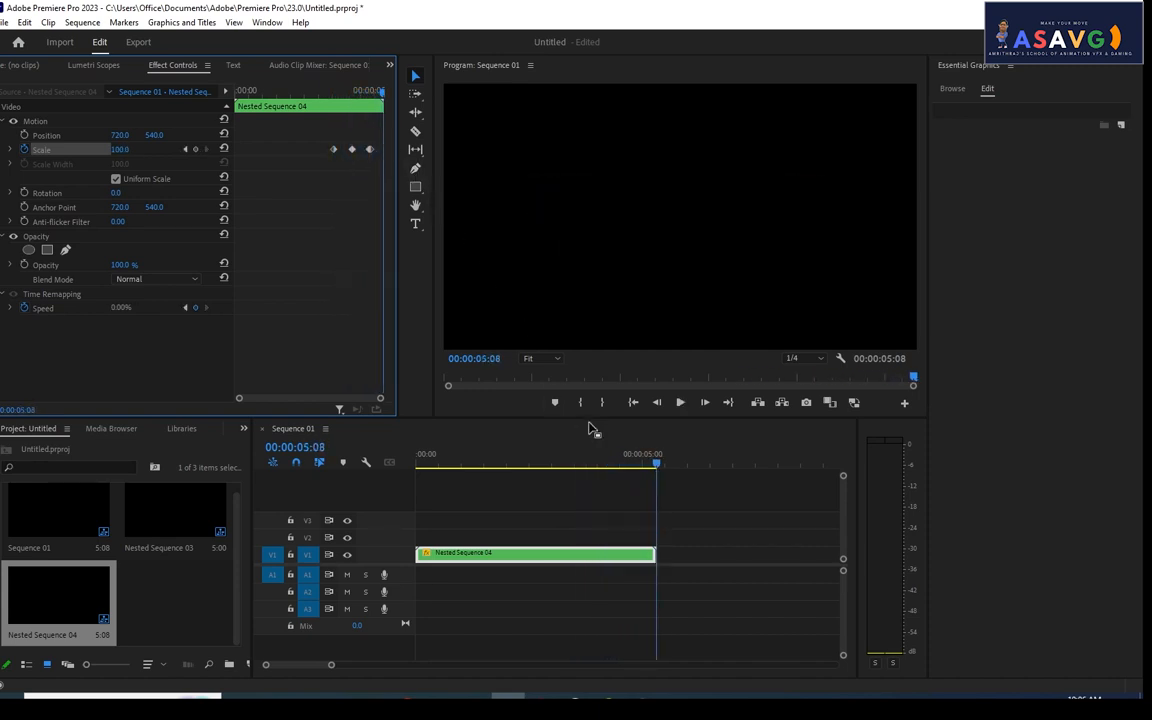
Step: Play back the whole sequence repeatedly from the start to review the title bars' slide, separation and scale animation
{"action": "left_click", "coordinate": [493, 435]}
{"action": "key", "text": "space"}
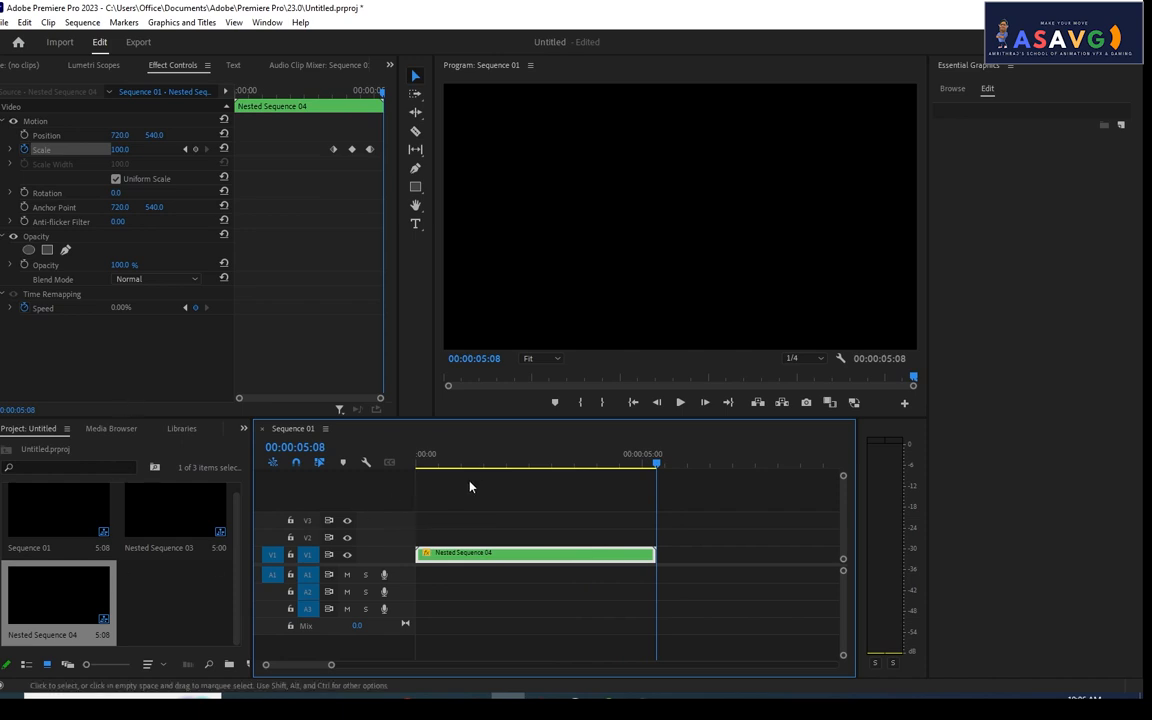
{"action": "key", "text": "Home"}
{"action": "key", "text": "space"}
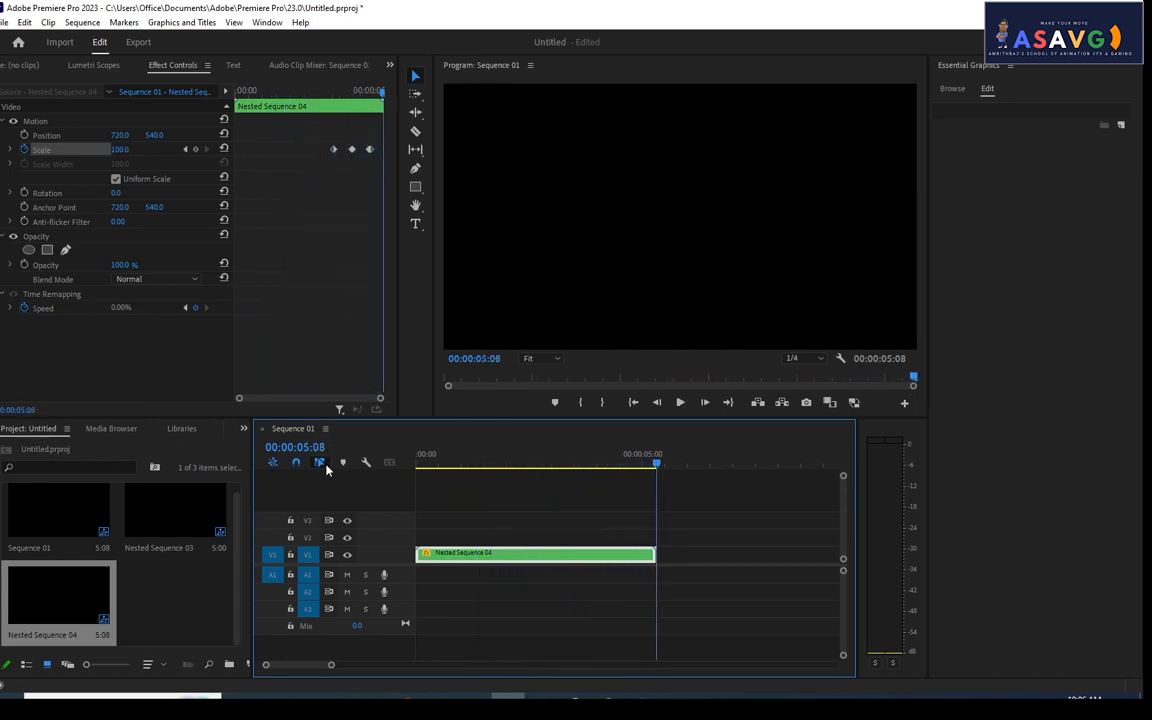
{"action": "key", "text": "space"}
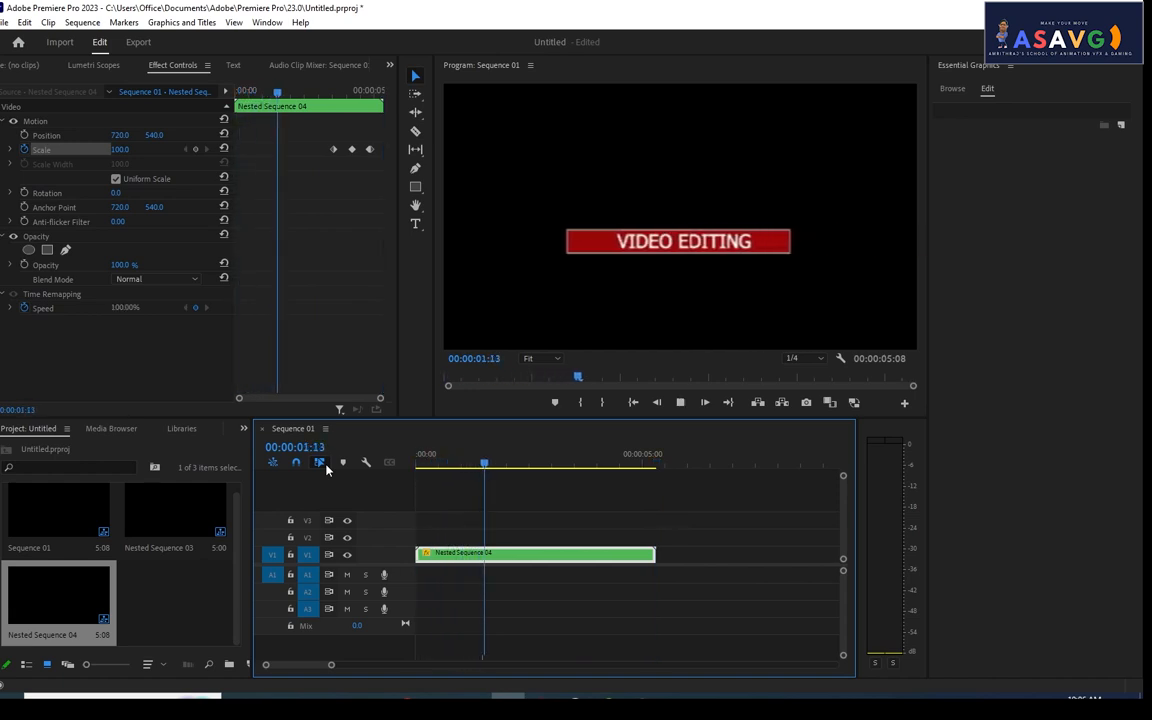
{"action": "key", "text": "space"}
{"action": "left_click_drag", "start_coordinate": [429, 466], "coordinate": [402, 462]}
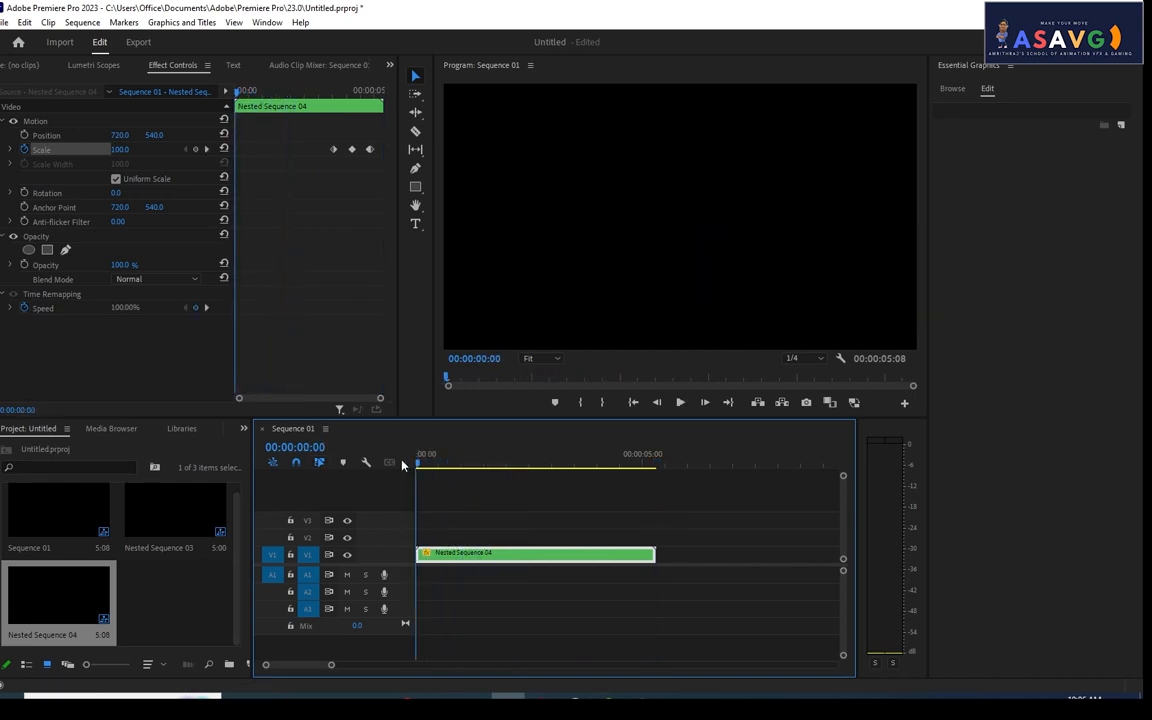
{"action": "key", "text": "space"}
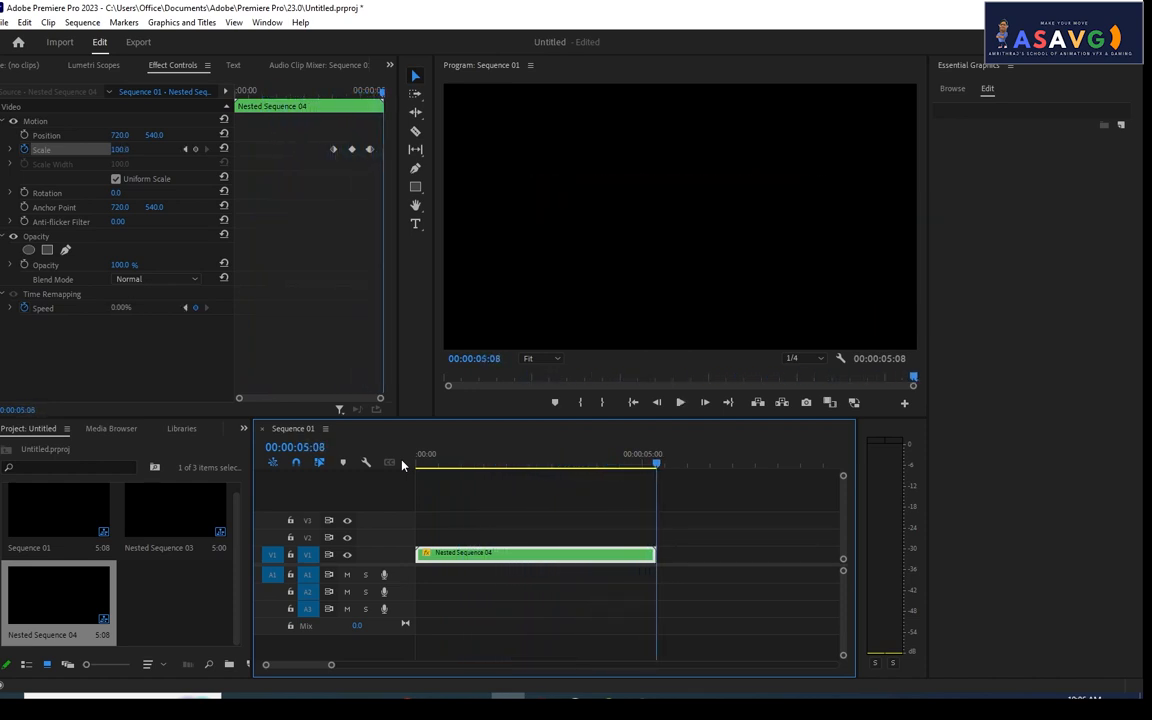
{"action": "key", "text": "space"}
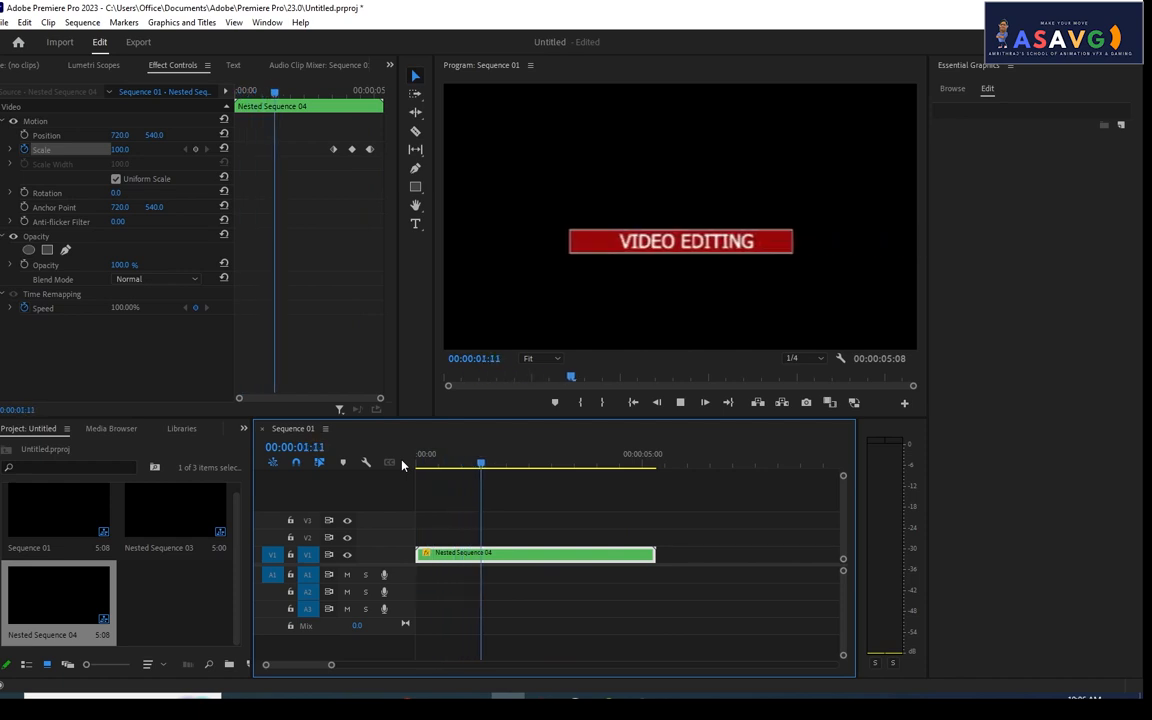
{"action": "key", "text": "space"}
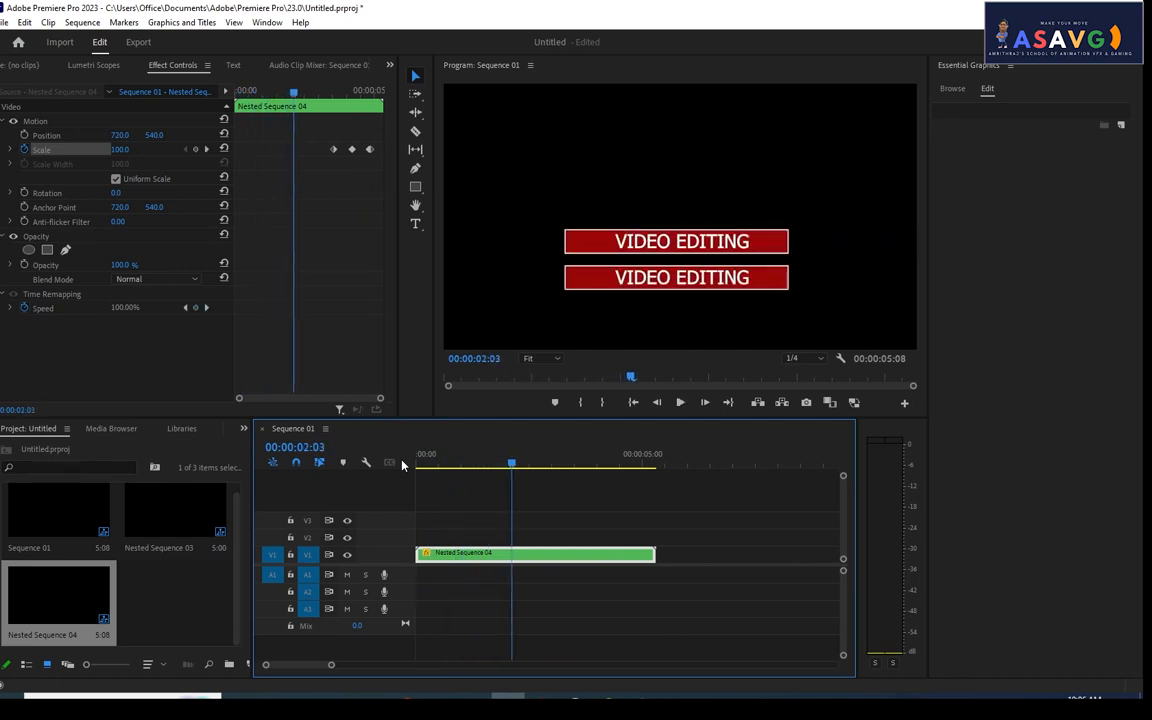
Step: Open the list of available workspaces
{"action": "left_click", "coordinate": [267, 22]}
{"action": "mouse_move", "coordinate": [300, 38]}
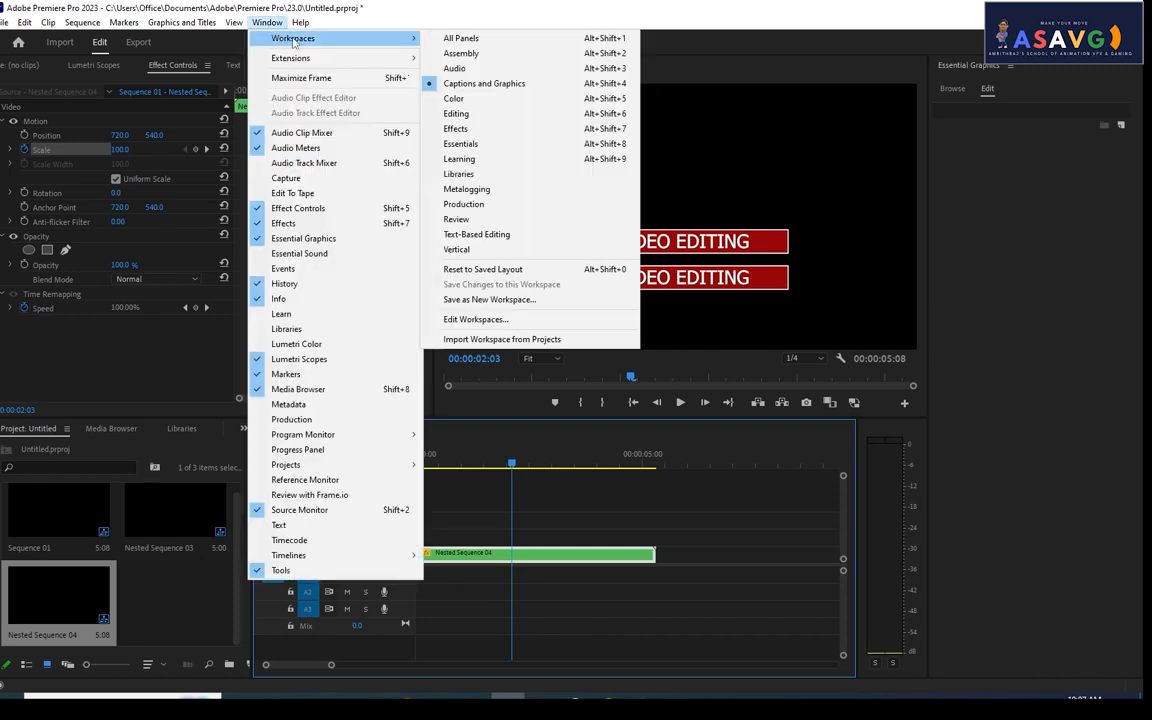